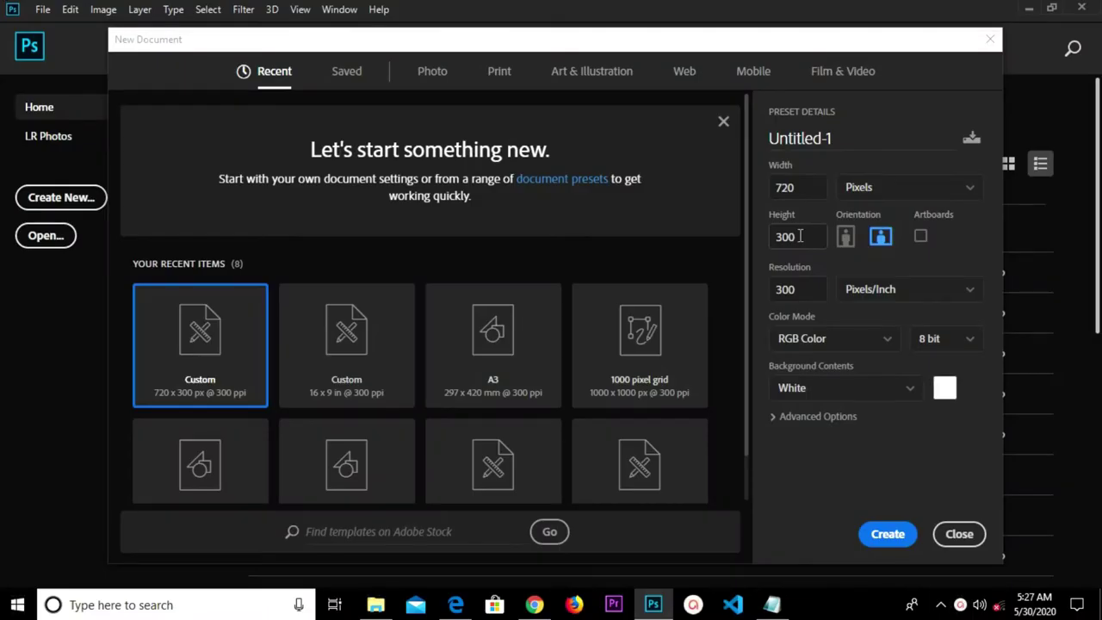
Create a 720×300 px, 72 ppi document and unlock its Background layer
left_click(765, 235)
left_click(778, 294)
type("72")
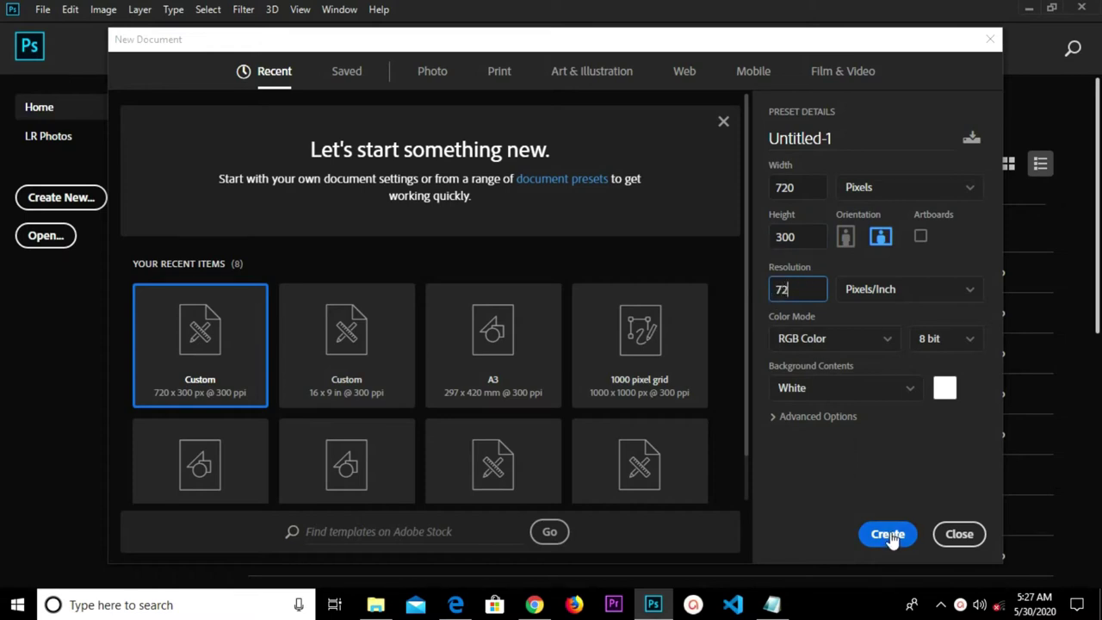
left_click(887, 533)
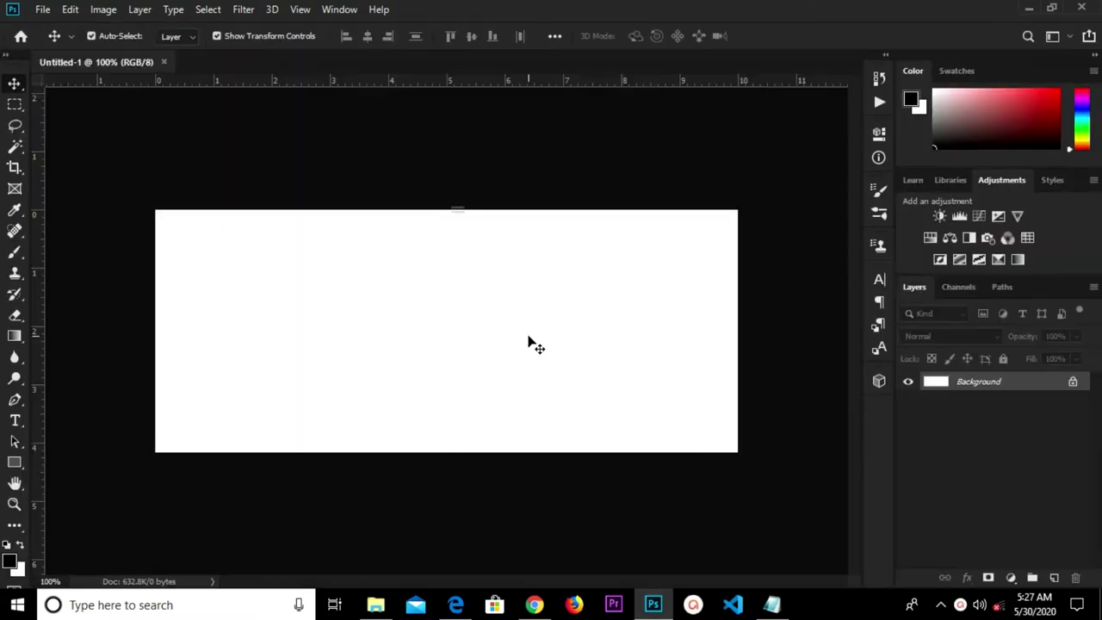
double_click(991, 380)
left_click(689, 169)
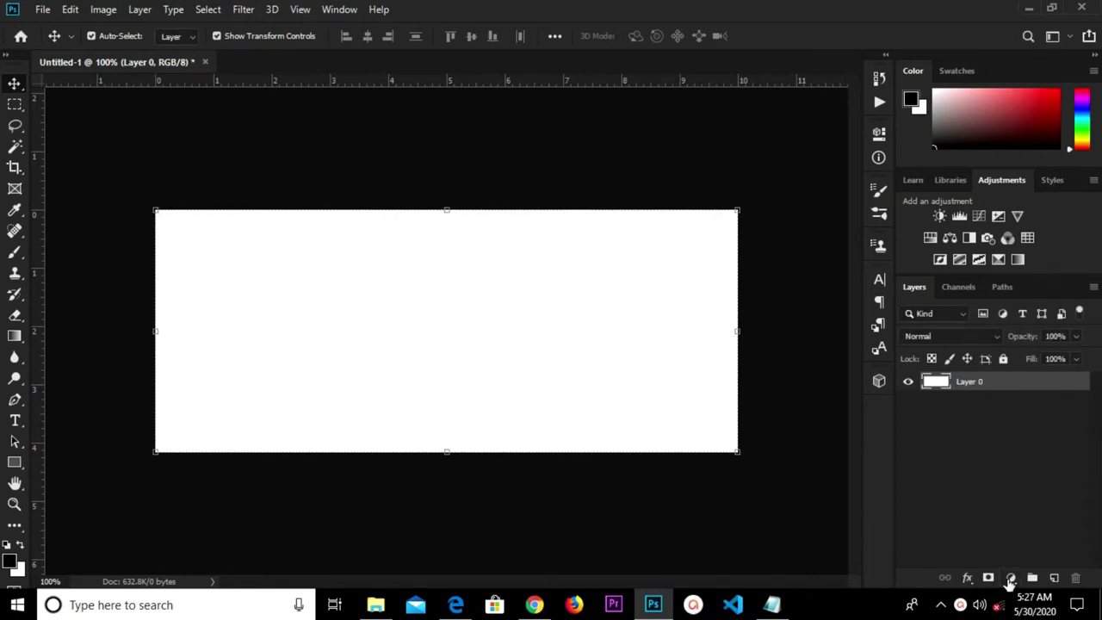
Add a reversed radial Gradient fill layer at 900% scale
left_click(1011, 577)
left_click(1004, 308)
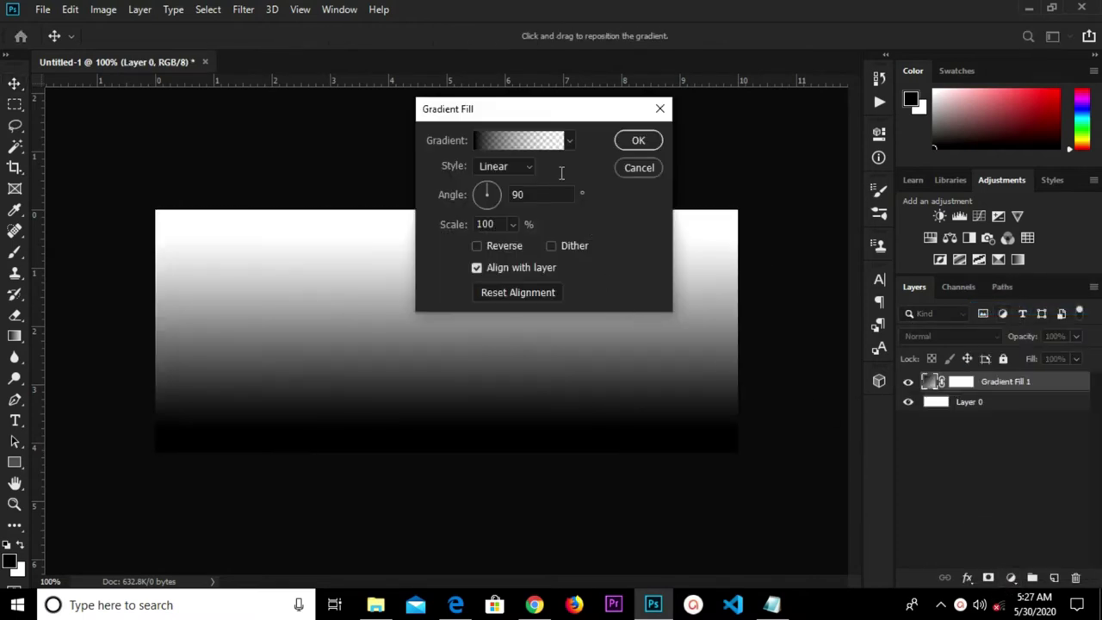
left_click(492, 181)
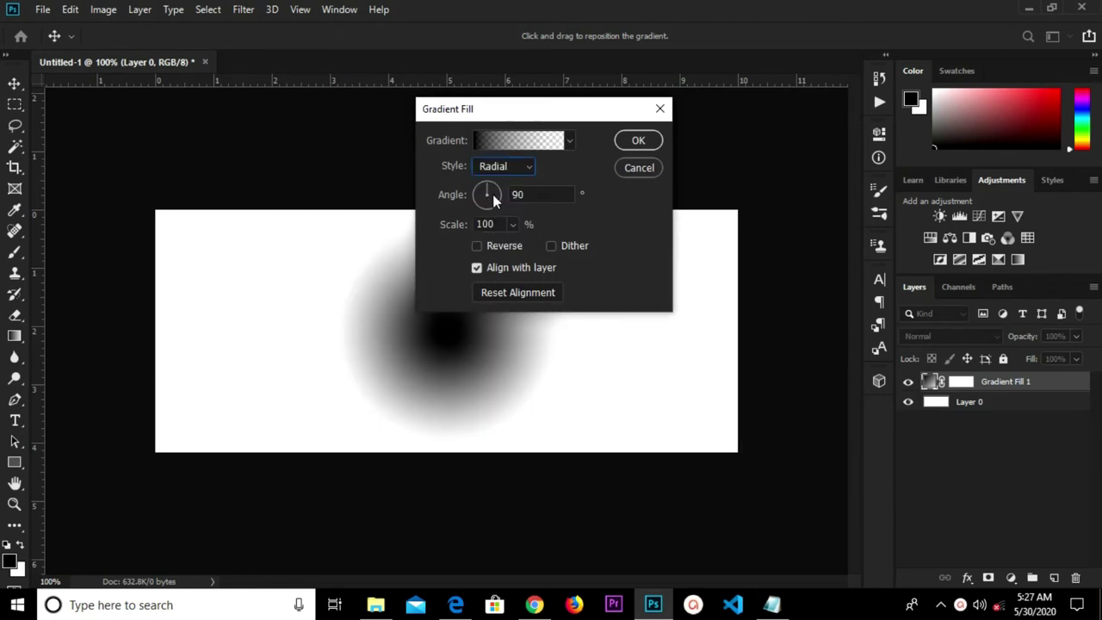
left_click(511, 225)
type("900")
left_click(497, 247)
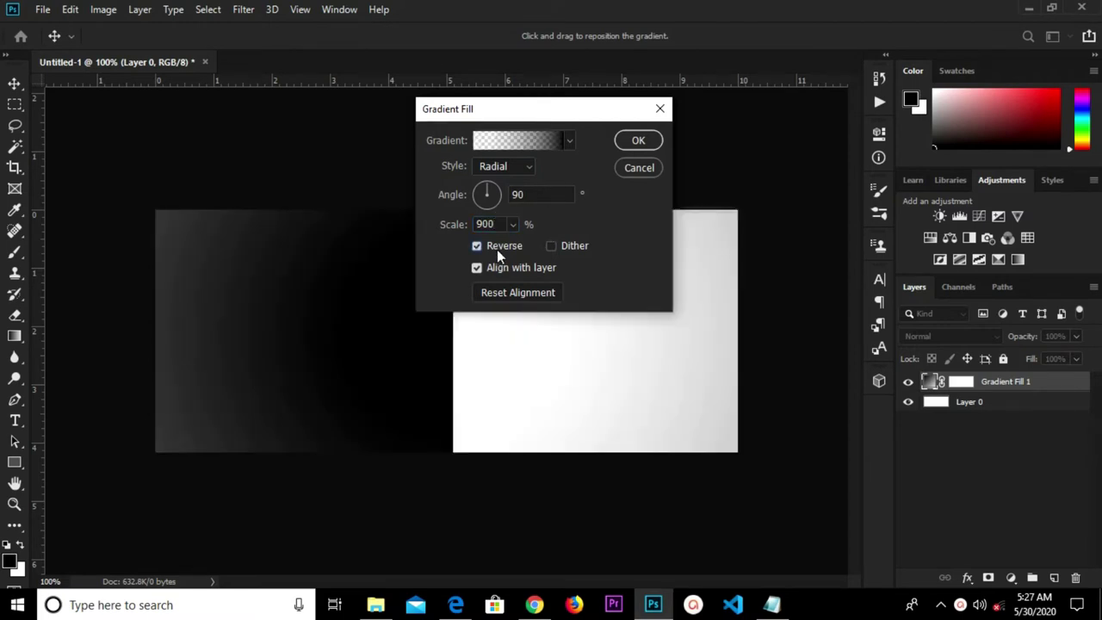
left_click(637, 140)
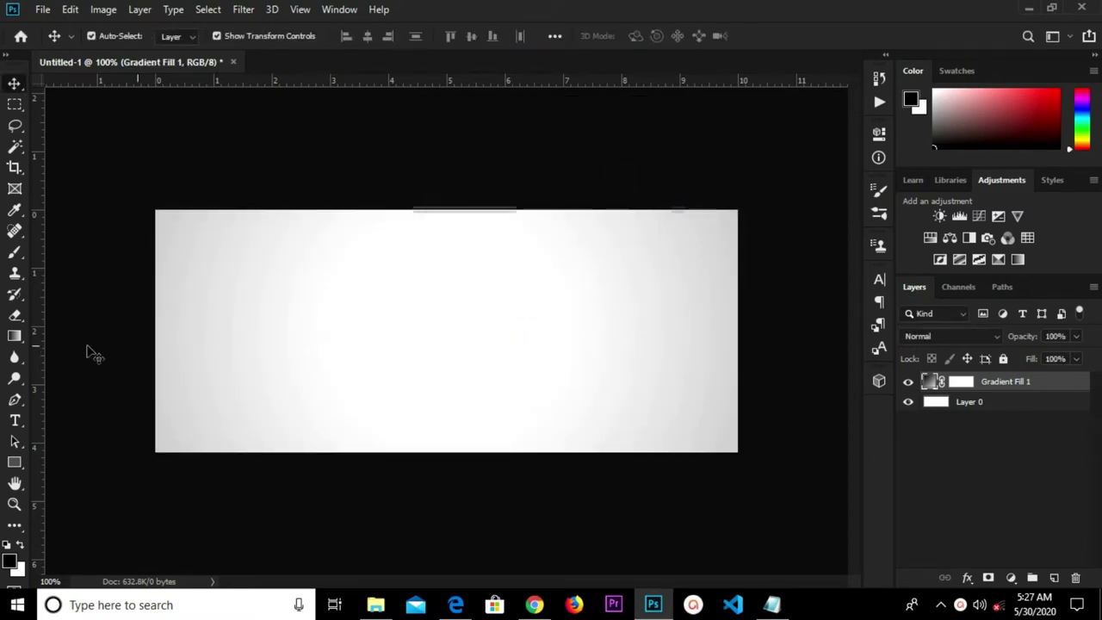
left_click(14, 462)
Draw a roughly 284 px square with the Rectangle tool at the banner's left edge
right_click(15, 462)
left_click(66, 464)
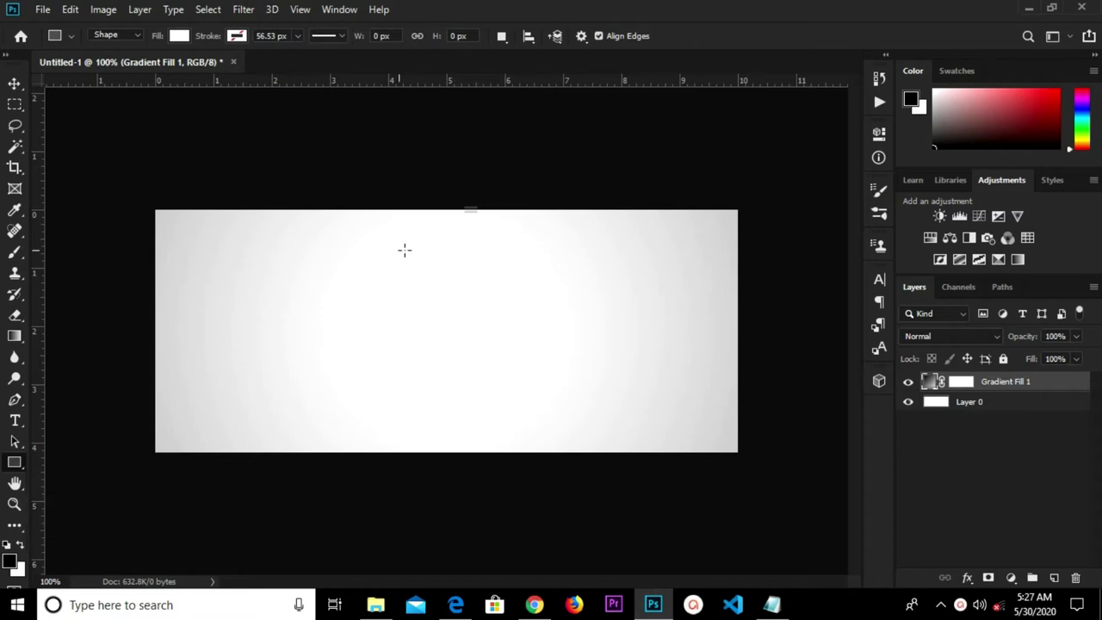
left_click_drag(173, 213, 397, 448)
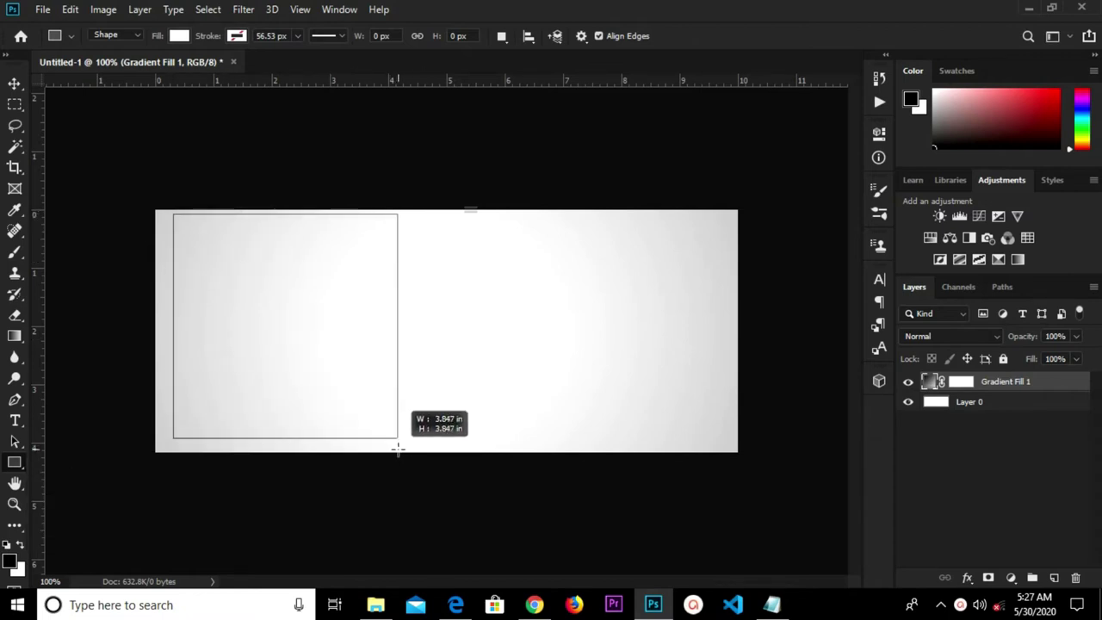
left_click_drag(397, 447, 403, 448)
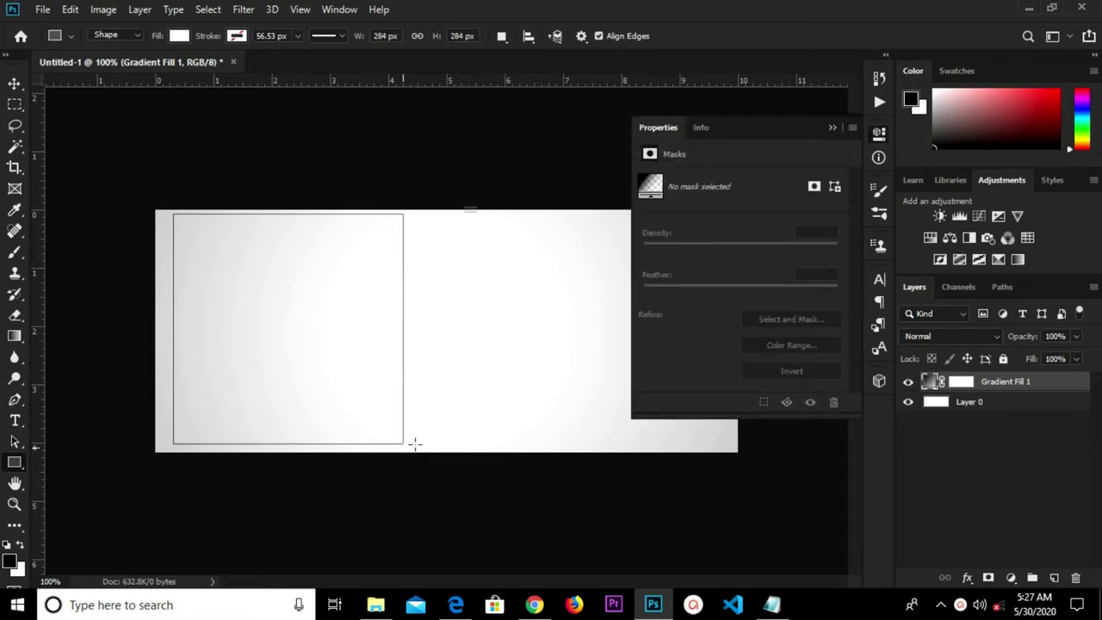
left_click(419, 329)
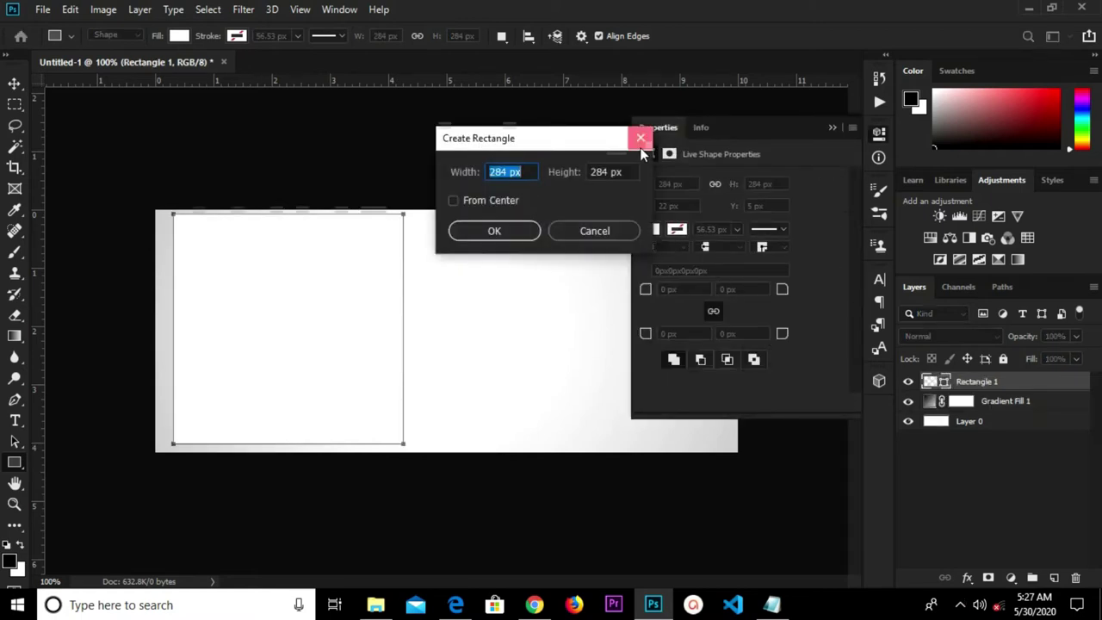
left_click(640, 137)
Fill the square dark slate and round all its corners to 40 px
left_click(649, 229)
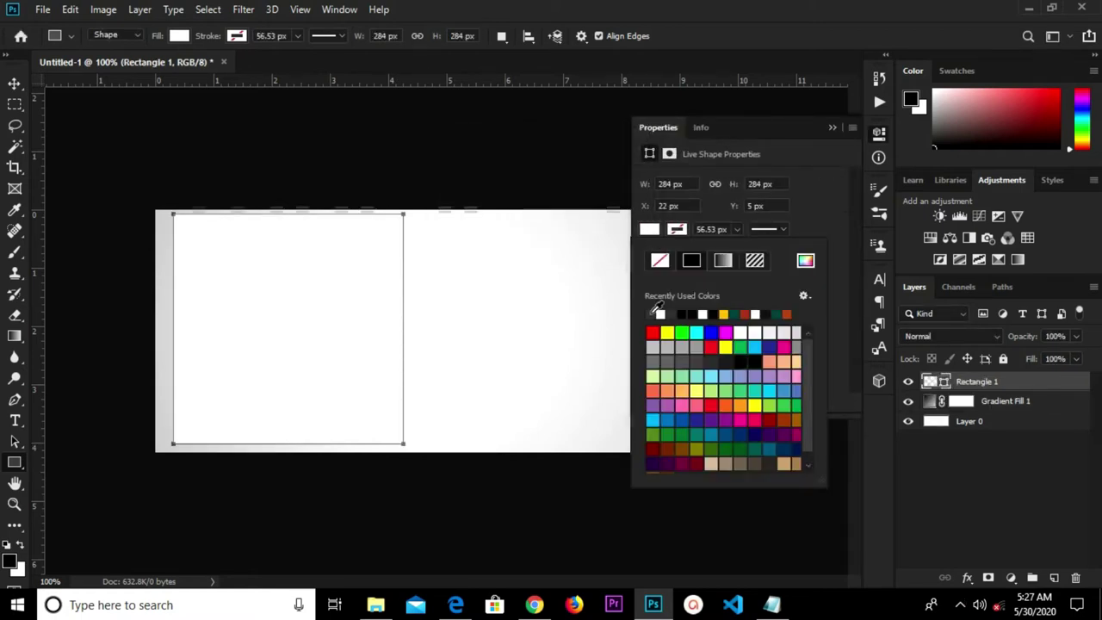
left_click(652, 313)
left_click(832, 130)
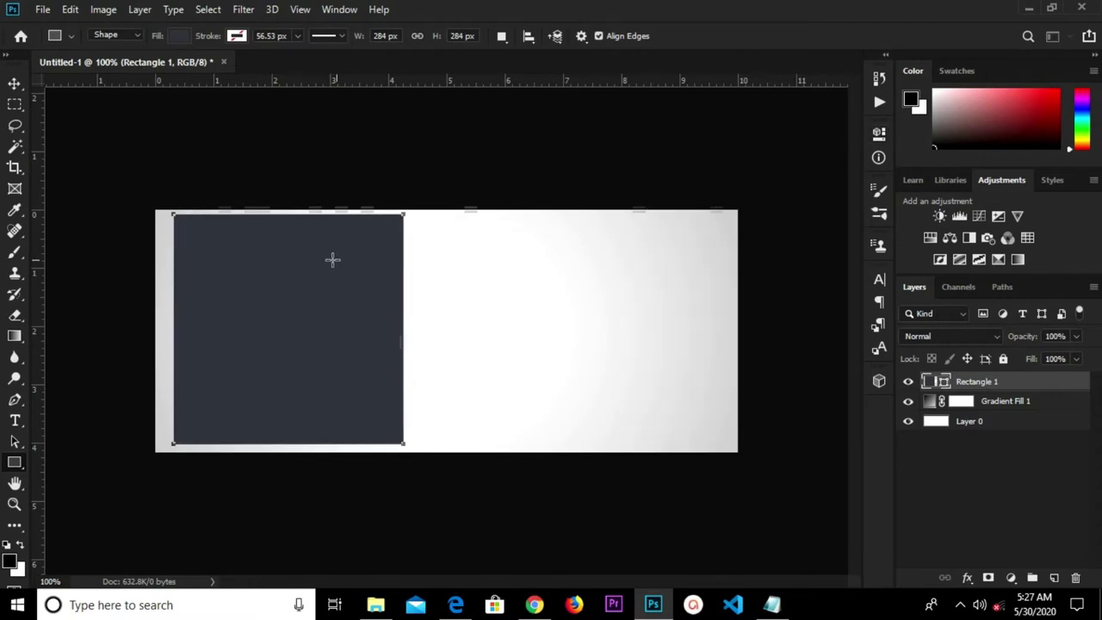
left_click(877, 134)
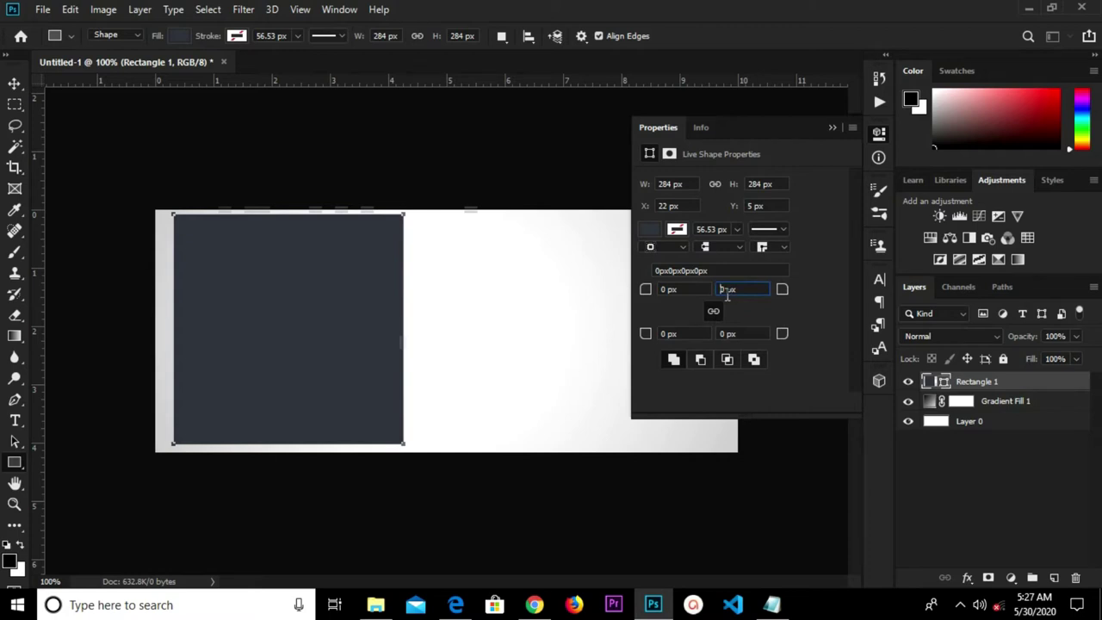
type("40")
key("Return")
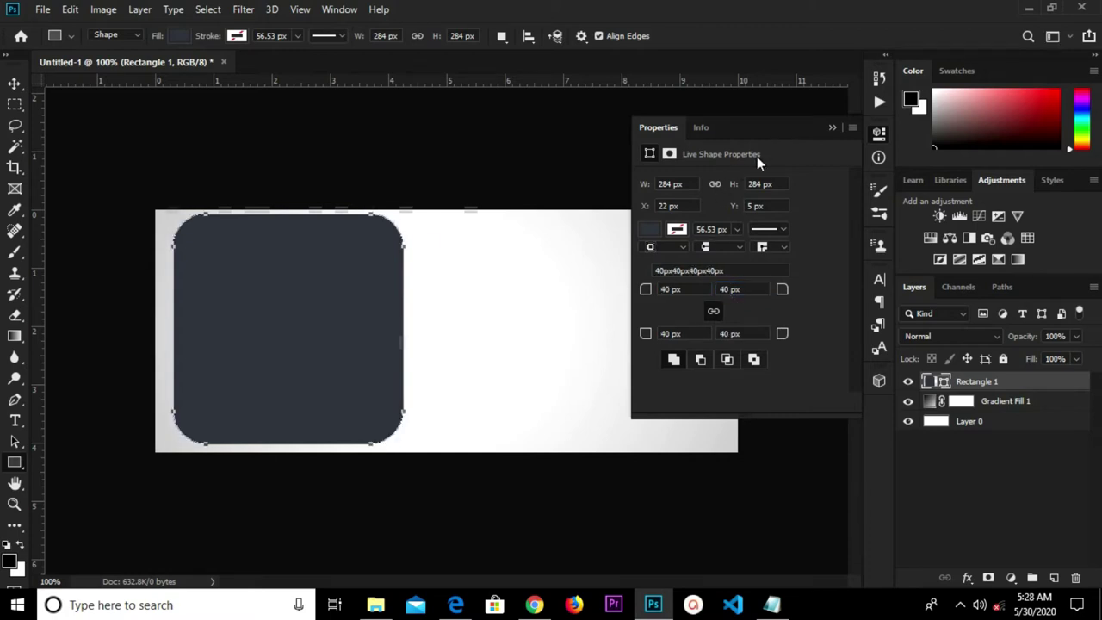
left_click(832, 127)
key("v")
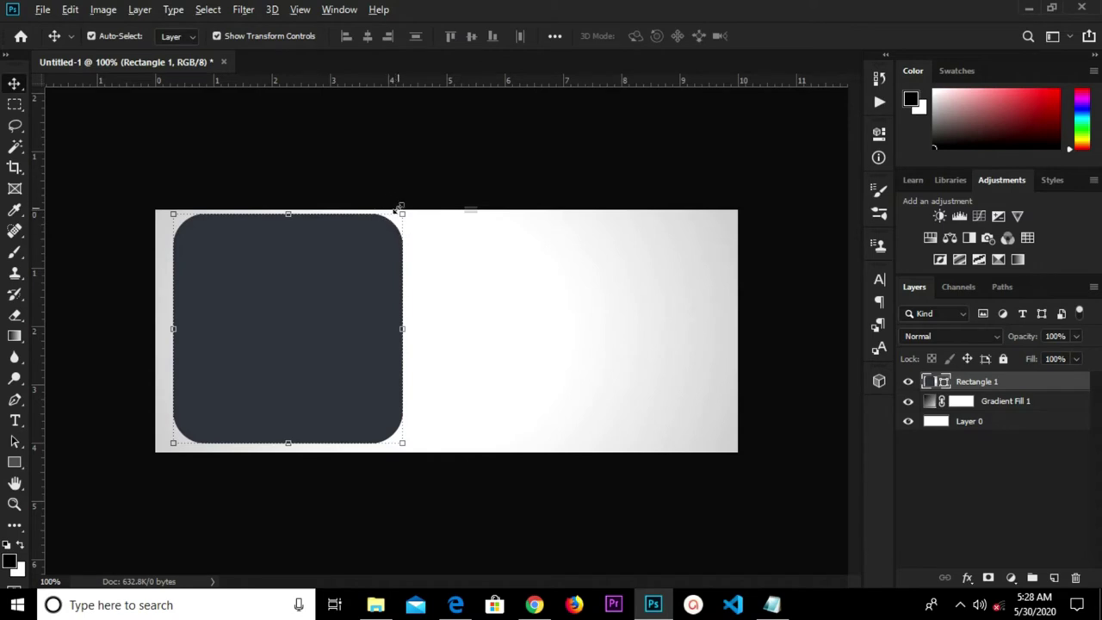
Slightly resize the rounded square and duplicate it as Rectangle 1 copy
left_click_drag(401, 213, 398, 219)
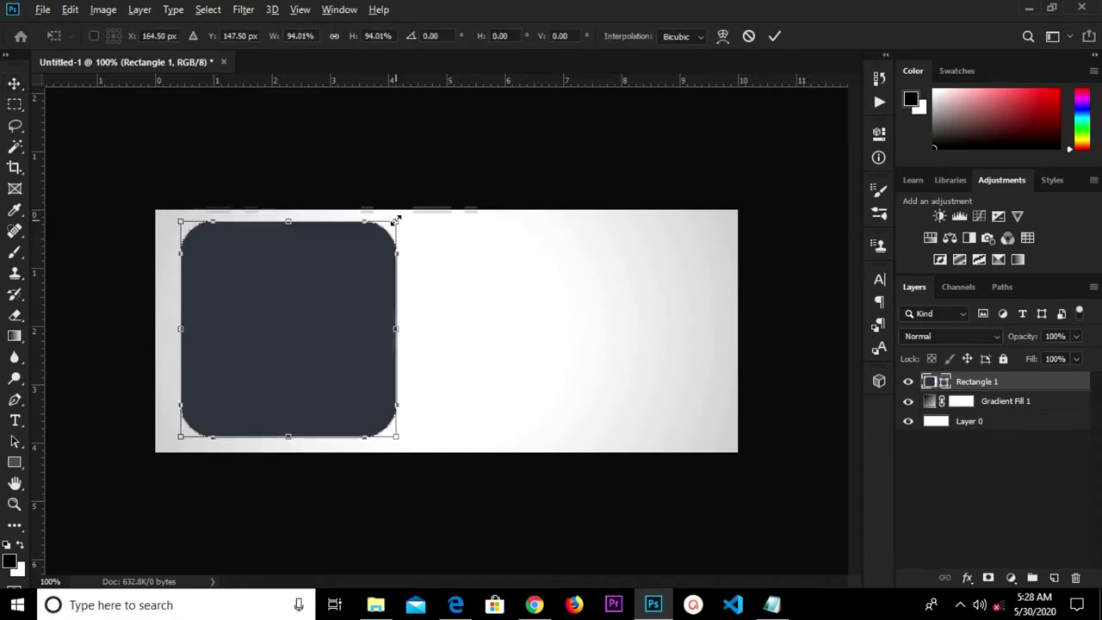
left_click(774, 36)
key("ctrl+j")
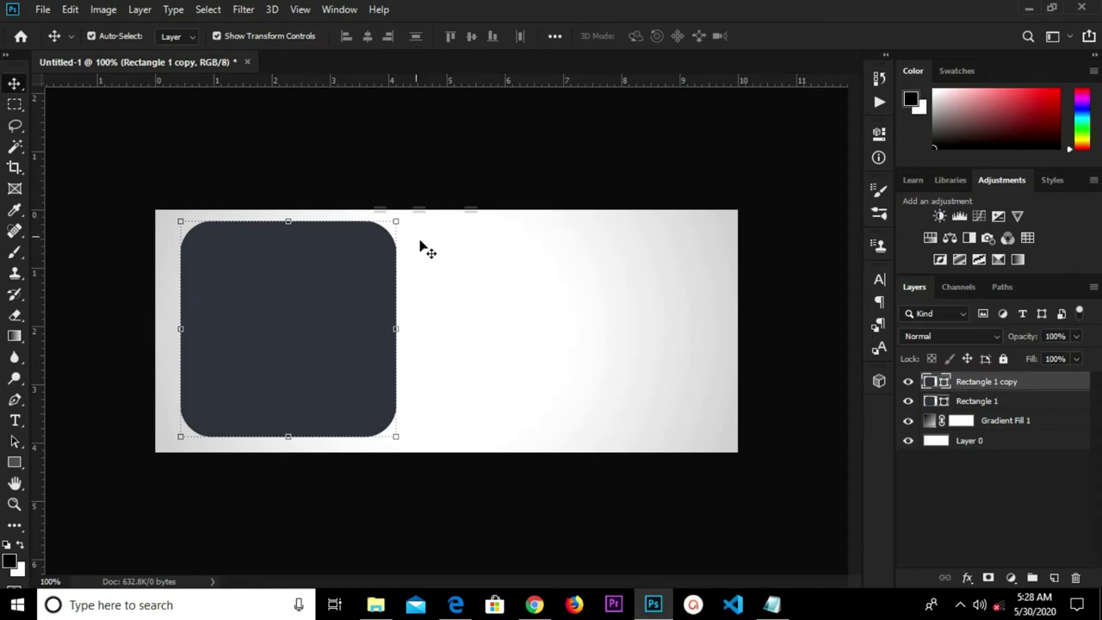
left_click_drag(401, 215, 411, 206)
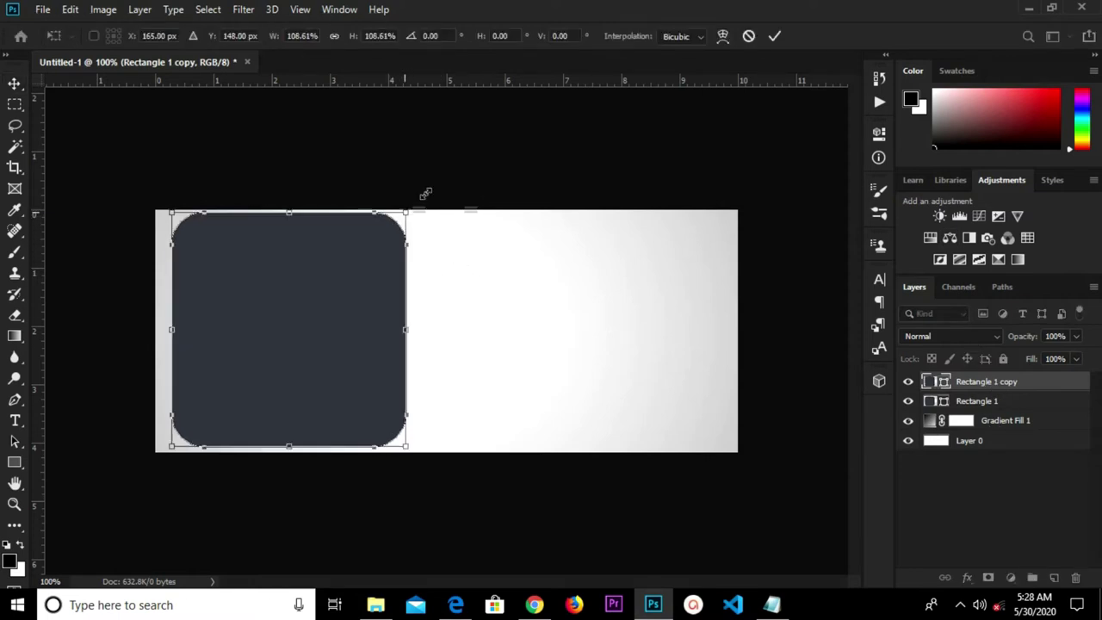
left_click(775, 36)
Give the copy no fill and a 4 px dark slate outline
left_click(13, 462)
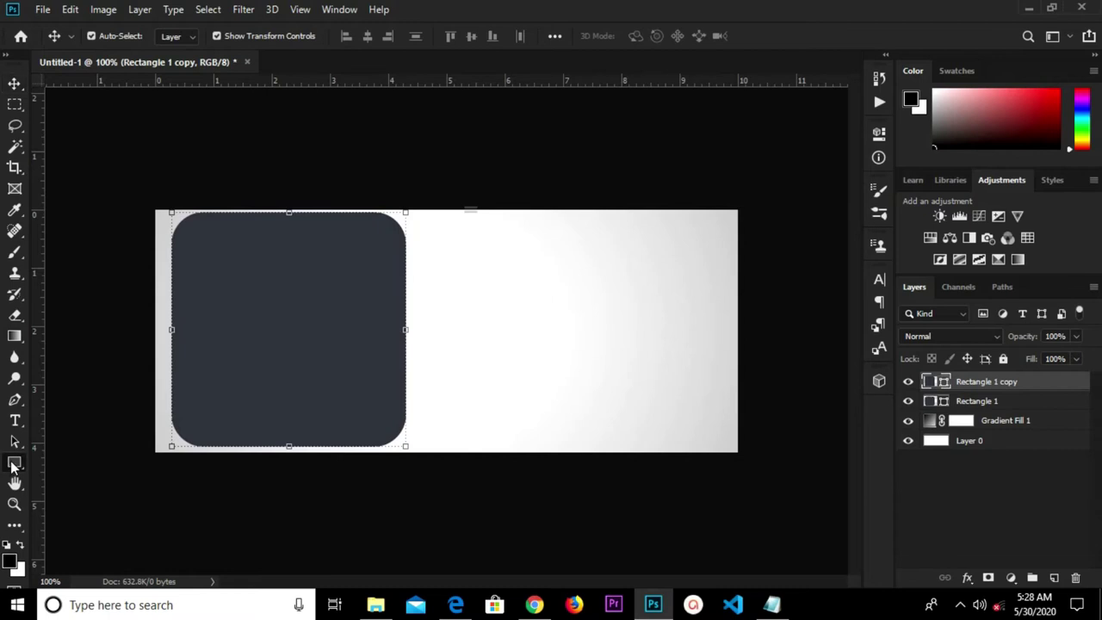
left_click(180, 31)
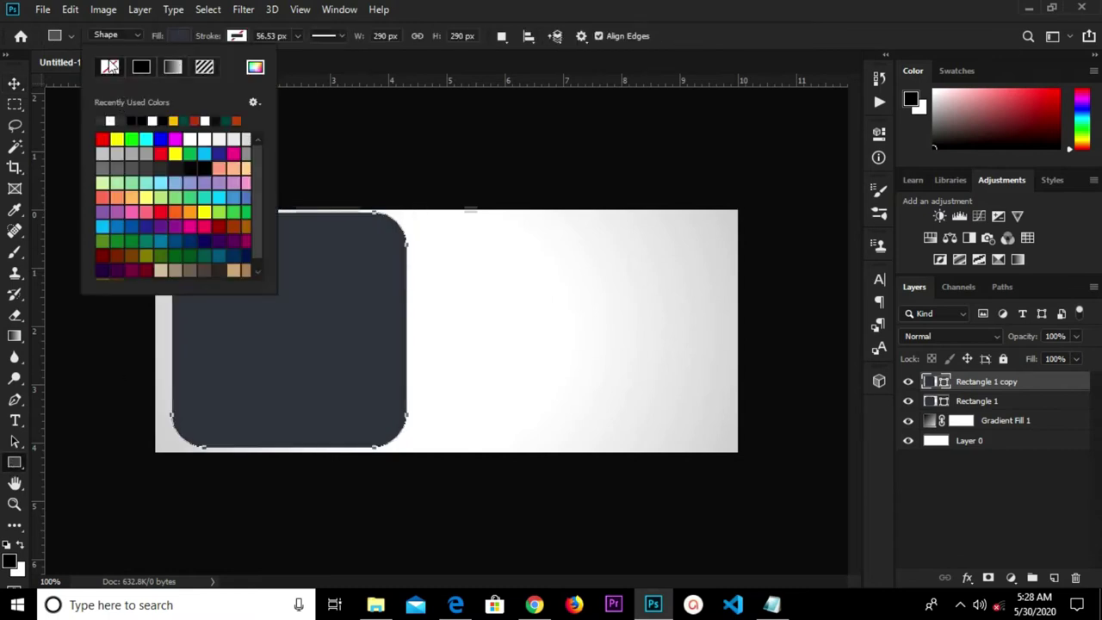
left_click(112, 68)
left_click(238, 35)
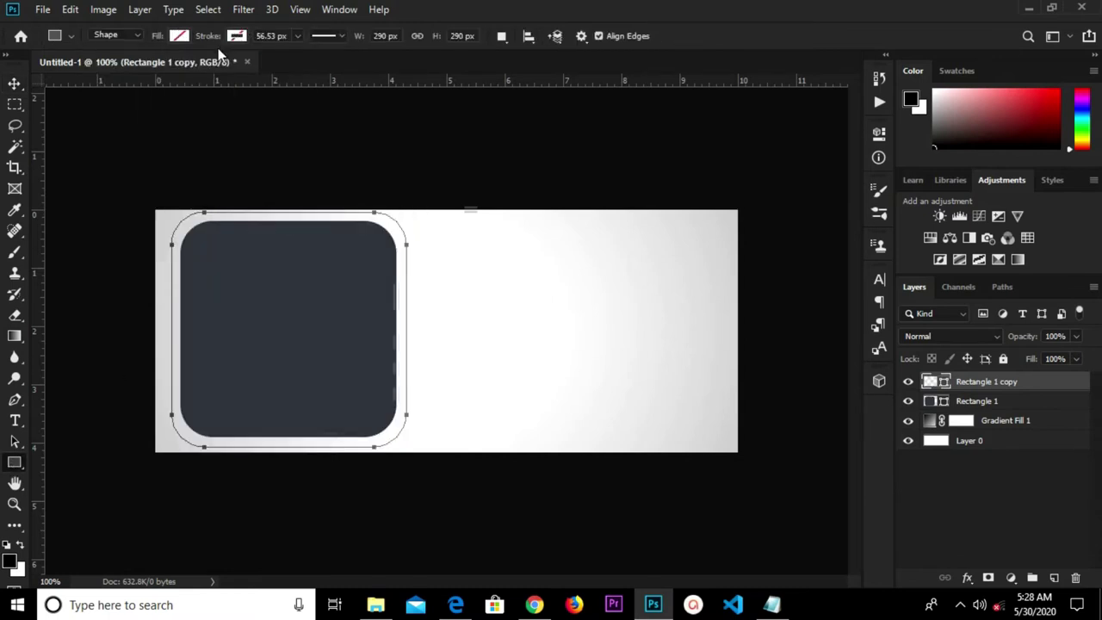
left_click(235, 36)
left_click(161, 118)
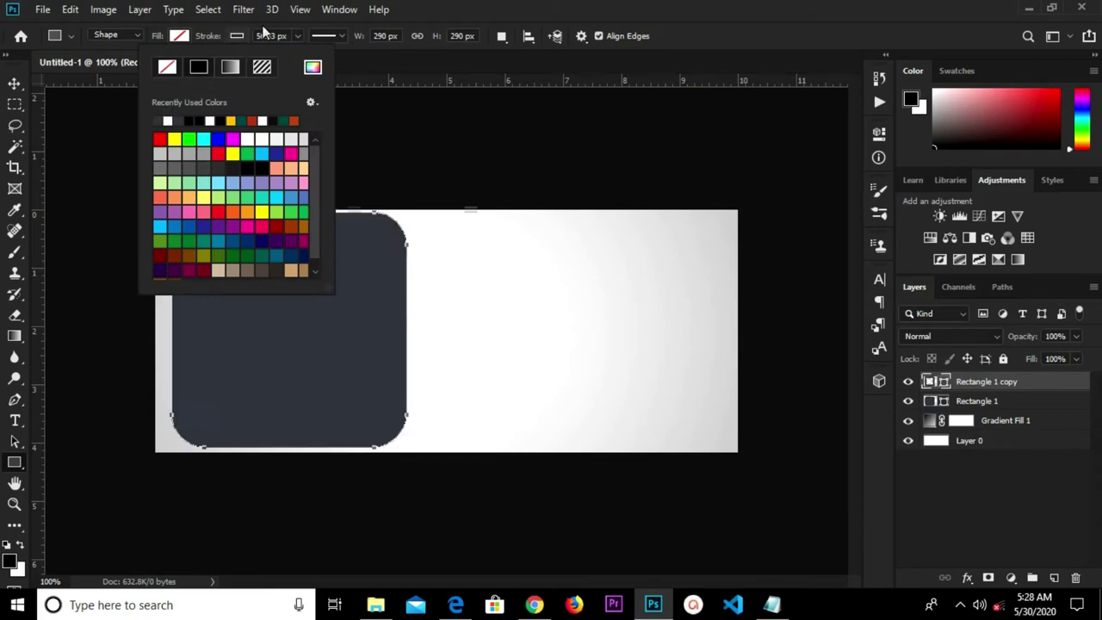
left_click(296, 36)
left_click_drag(300, 58, 266, 56)
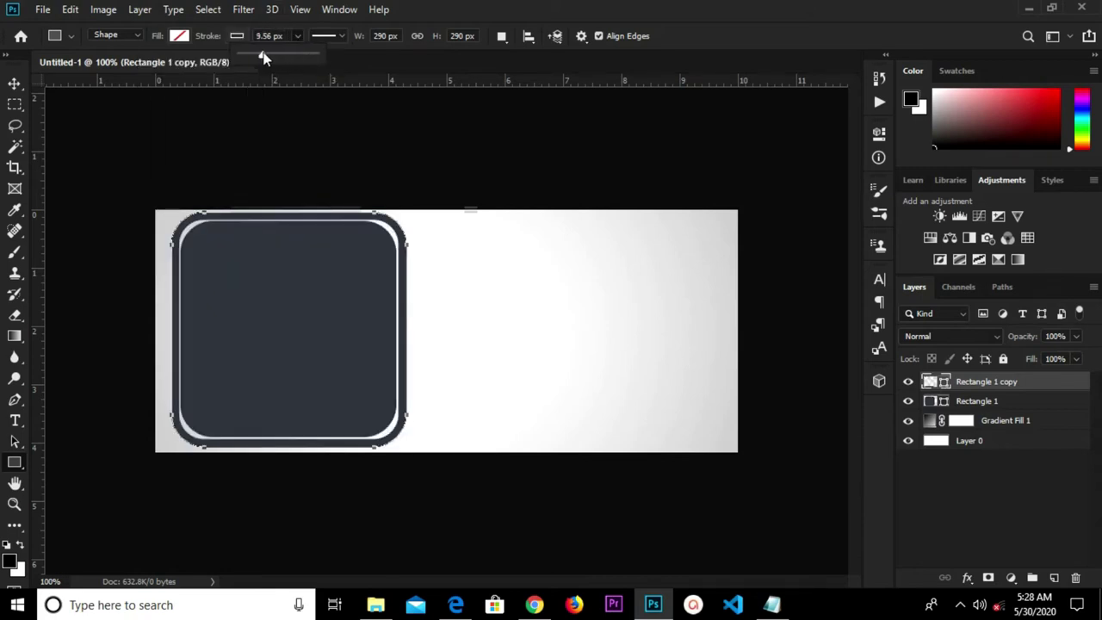
left_click(279, 35)
type("4")
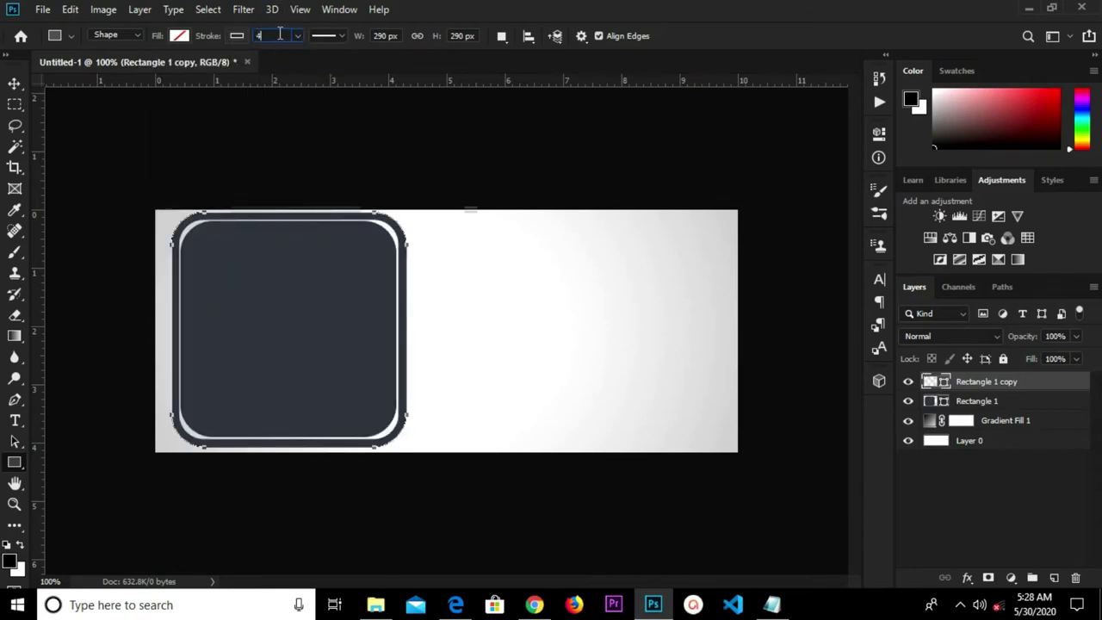
key("Return")
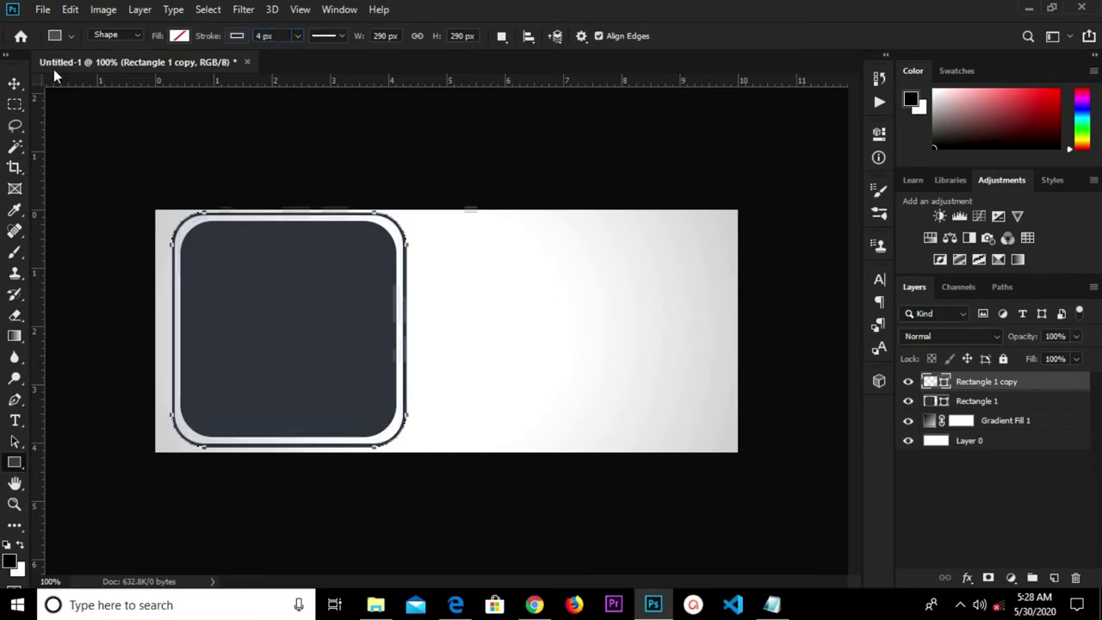
Scale the outlined copy down to about 97% and reselect Rectangle 1
left_click(15, 82)
left_click(403, 187)
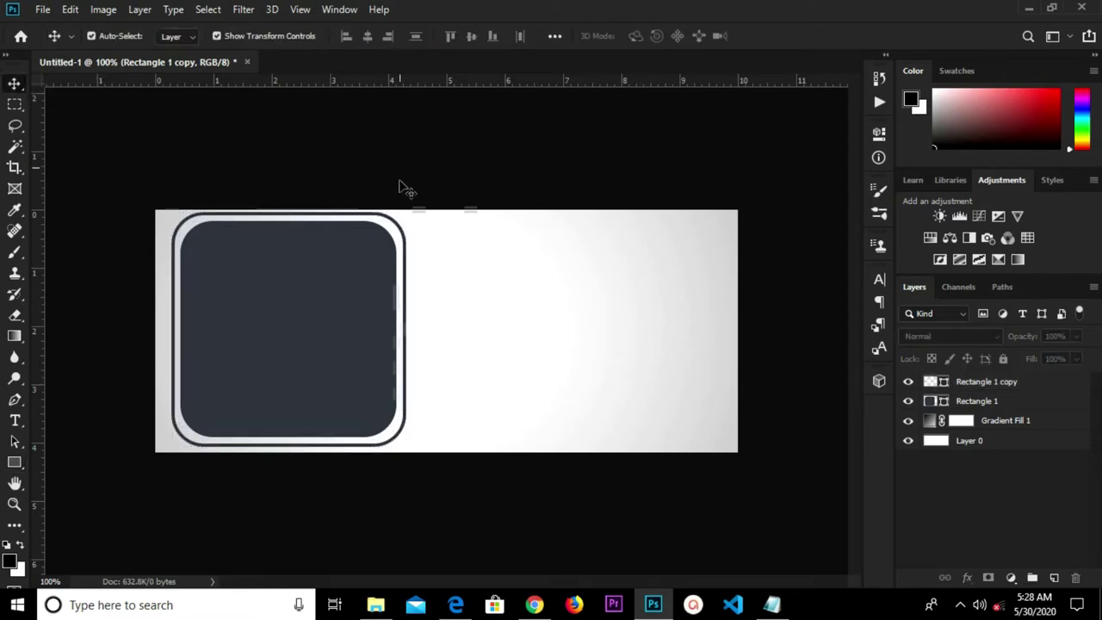
left_click(1004, 386)
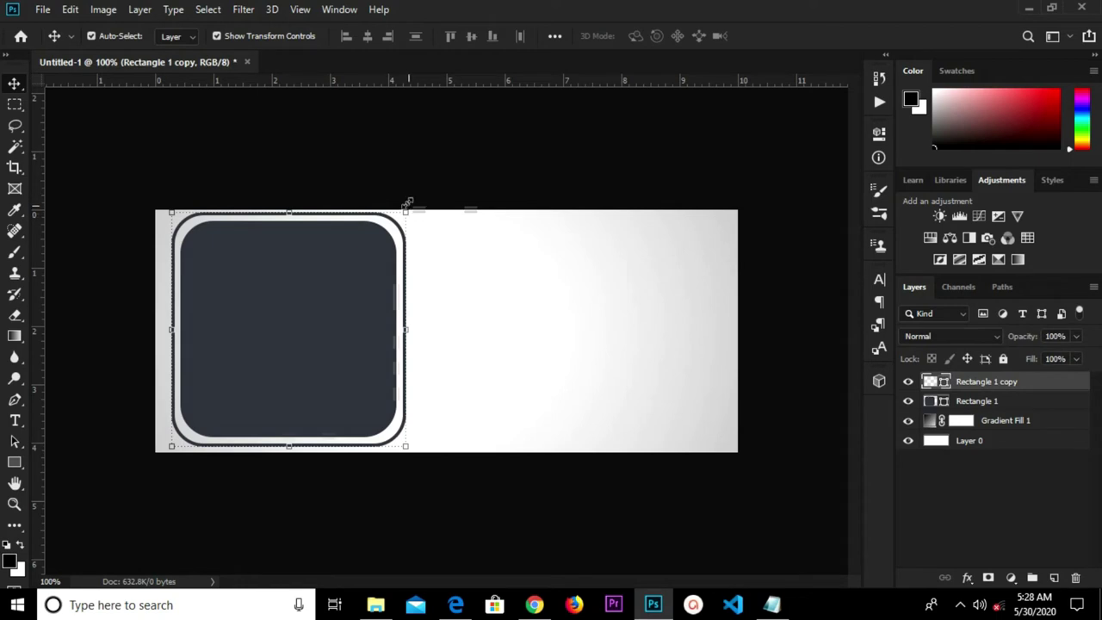
left_click_drag(403, 208, 404, 216)
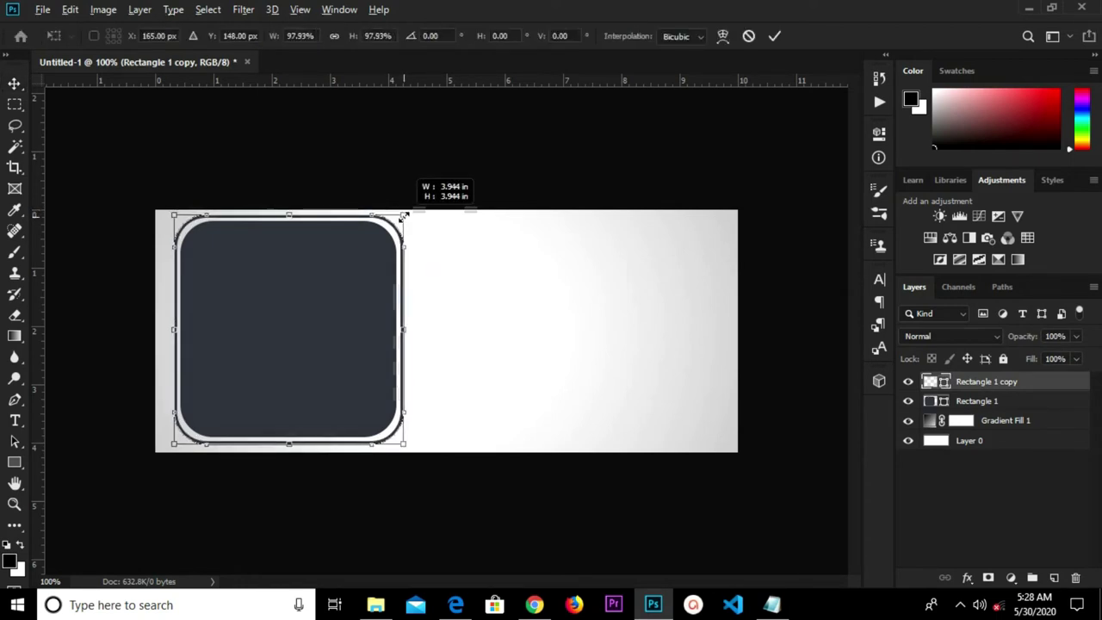
left_click(775, 35)
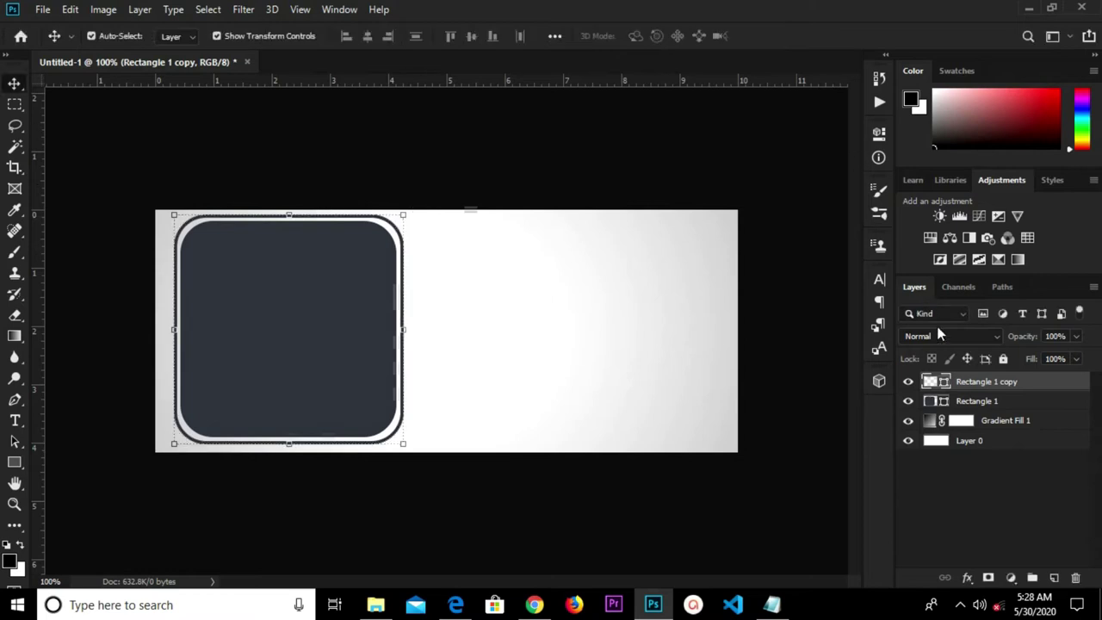
left_click(987, 405)
Rotate both rounded squares about 33°, scale them to 128% shifted left, and add a guide near 2.4 in
left_click(988, 381, "shift")
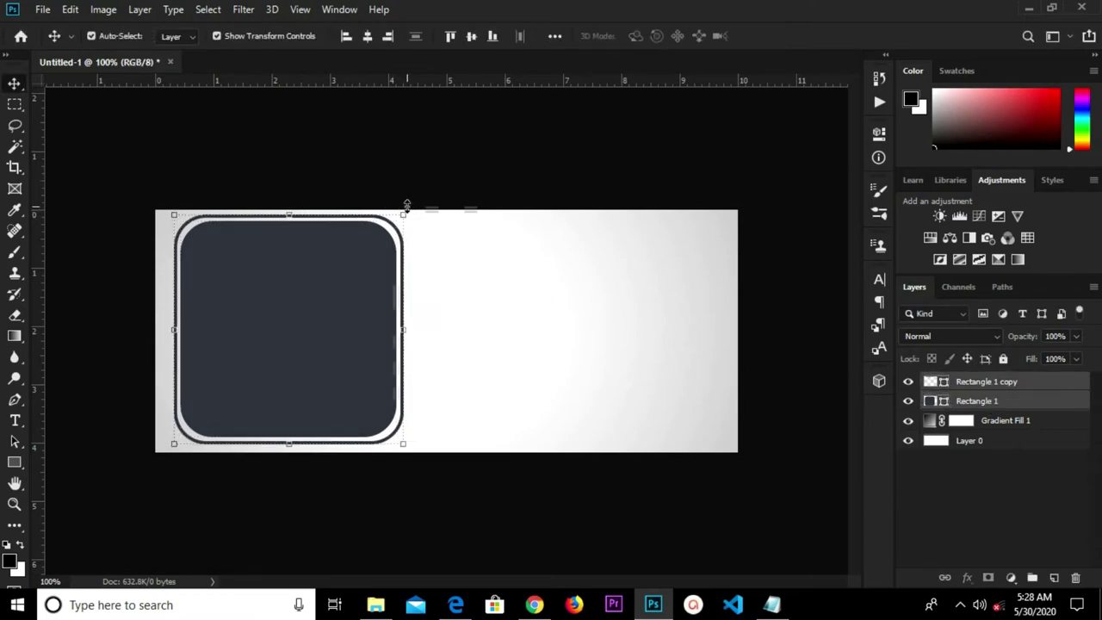
mouse_move(396, 202)
left_mouse_down()
mouse_move(438, 312)
mouse_move(305, 284)
left_mouse_up()
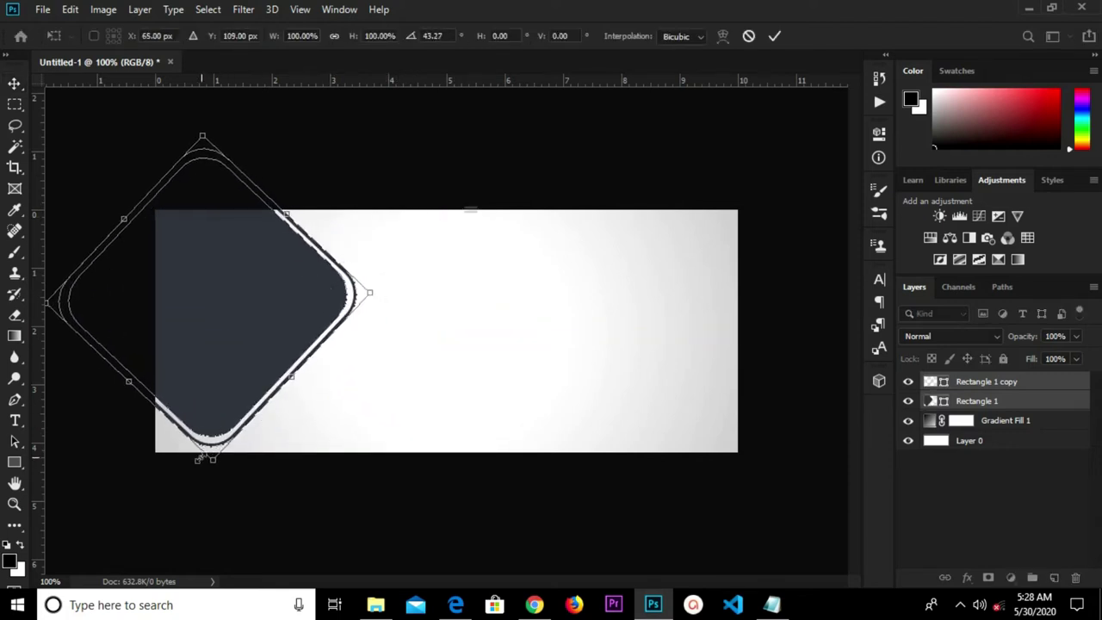
left_click_drag(215, 460, 227, 528)
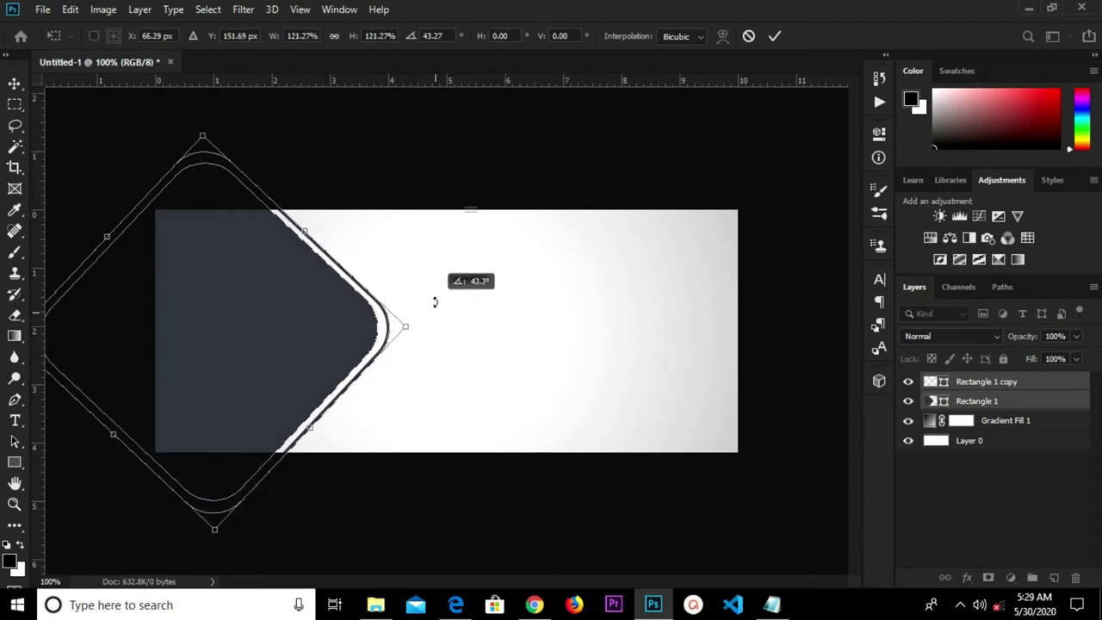
left_click_drag(435, 301, 370, 276)
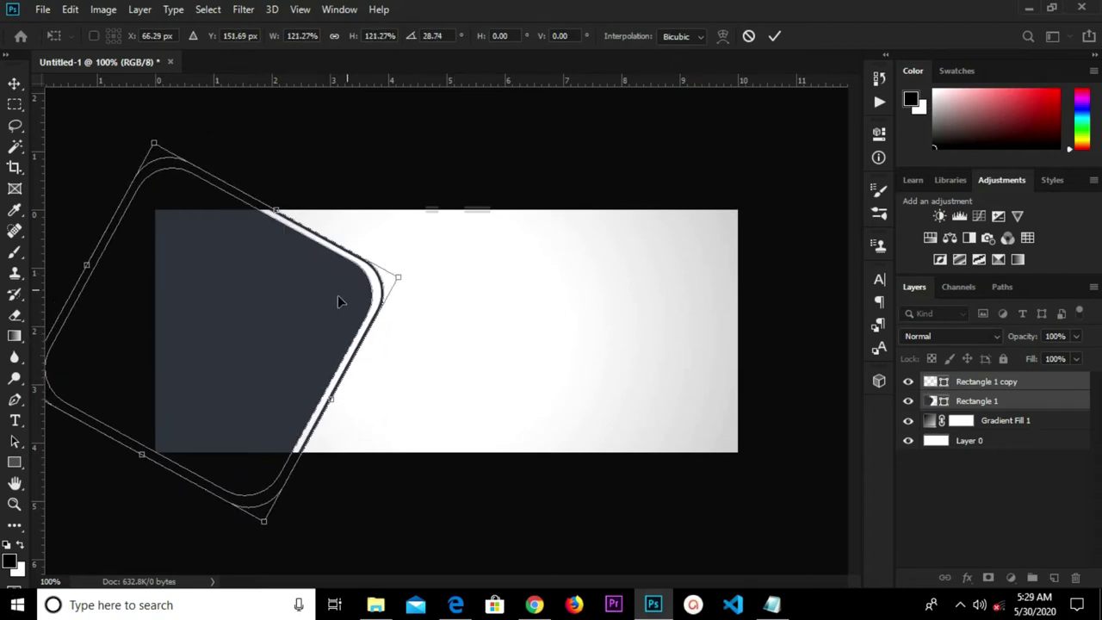
mouse_move(437, 269)
left_mouse_down()
mouse_move(439, 296)
mouse_move(422, 289)
left_mouse_up()
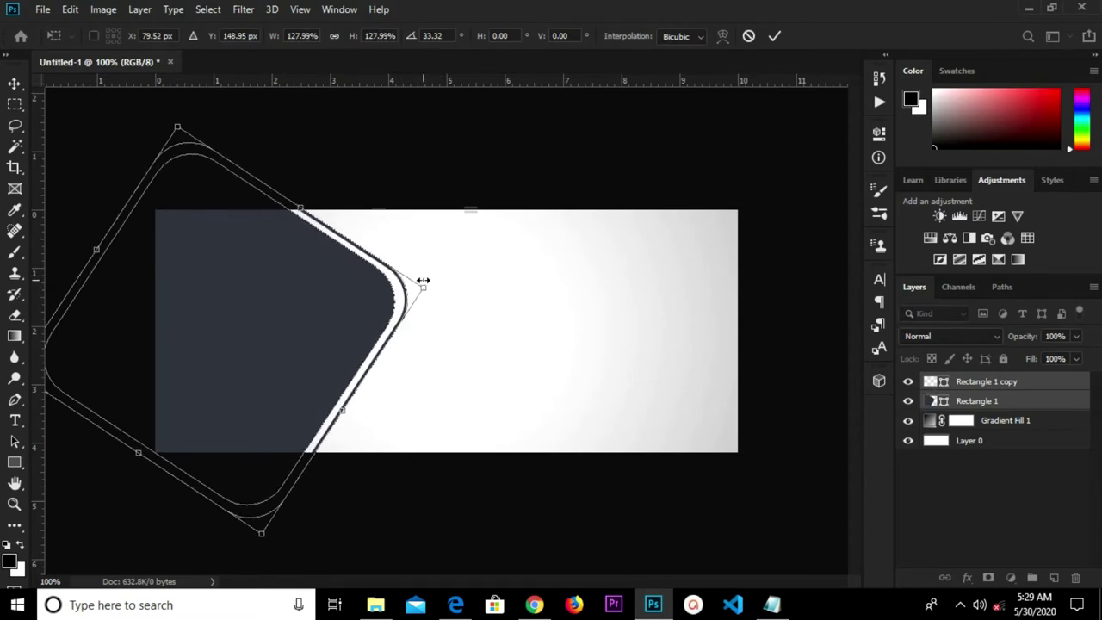
left_click(775, 38)
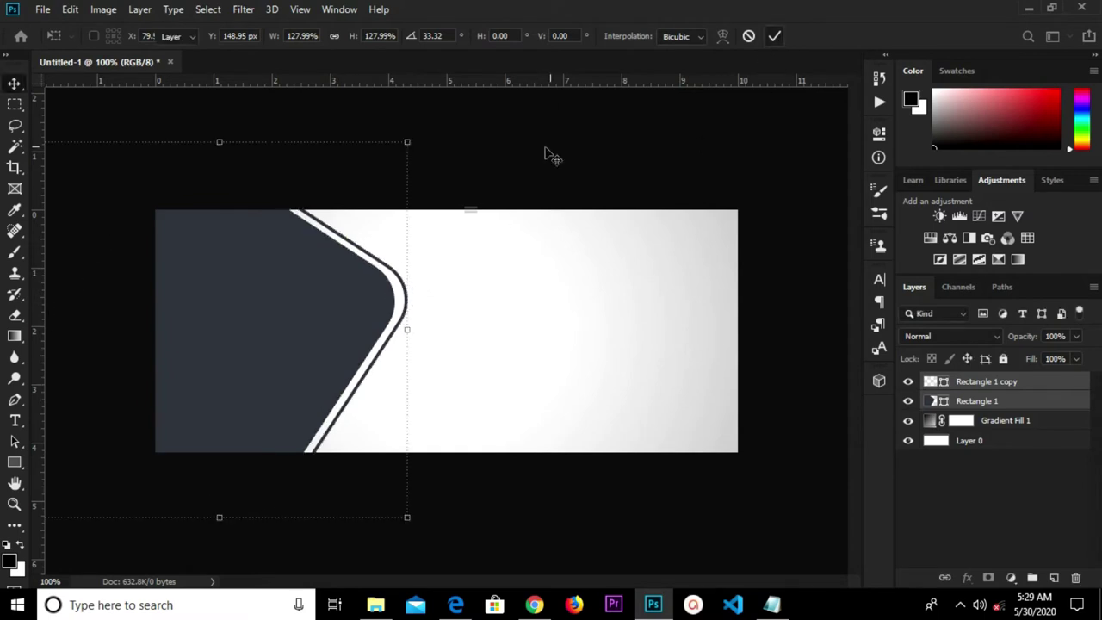
left_click_drag(36, 319, 296, 336)
Add a second guide at the left edge and draw a white 164×36 px bar between the guides
left_click_drag(39, 333, 163, 342)
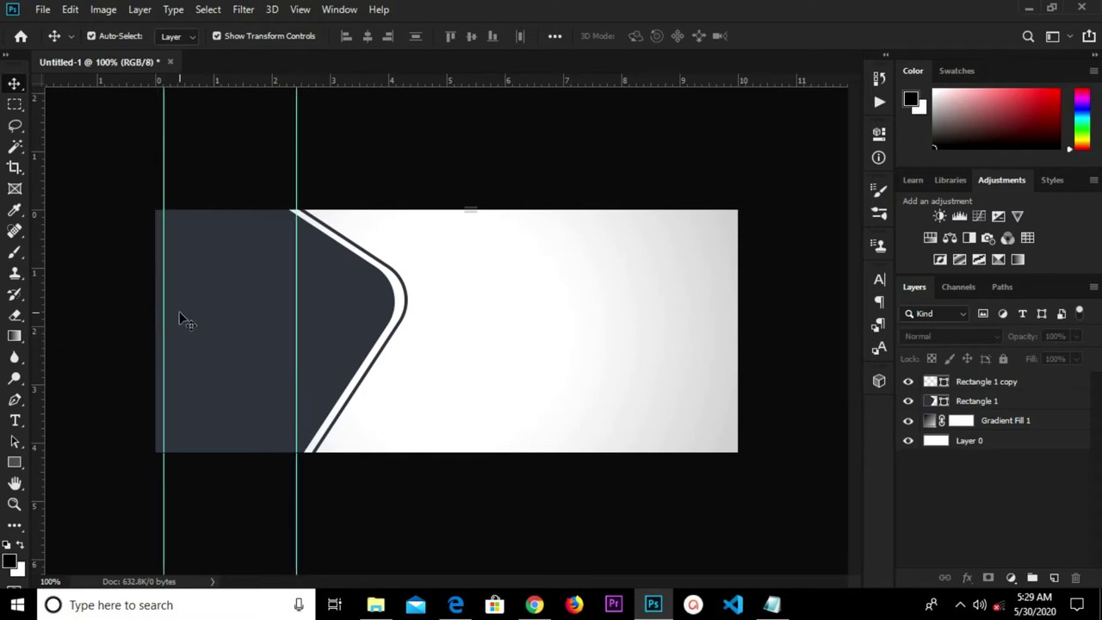
left_click(14, 462)
right_click(14, 463)
left_click(69, 459)
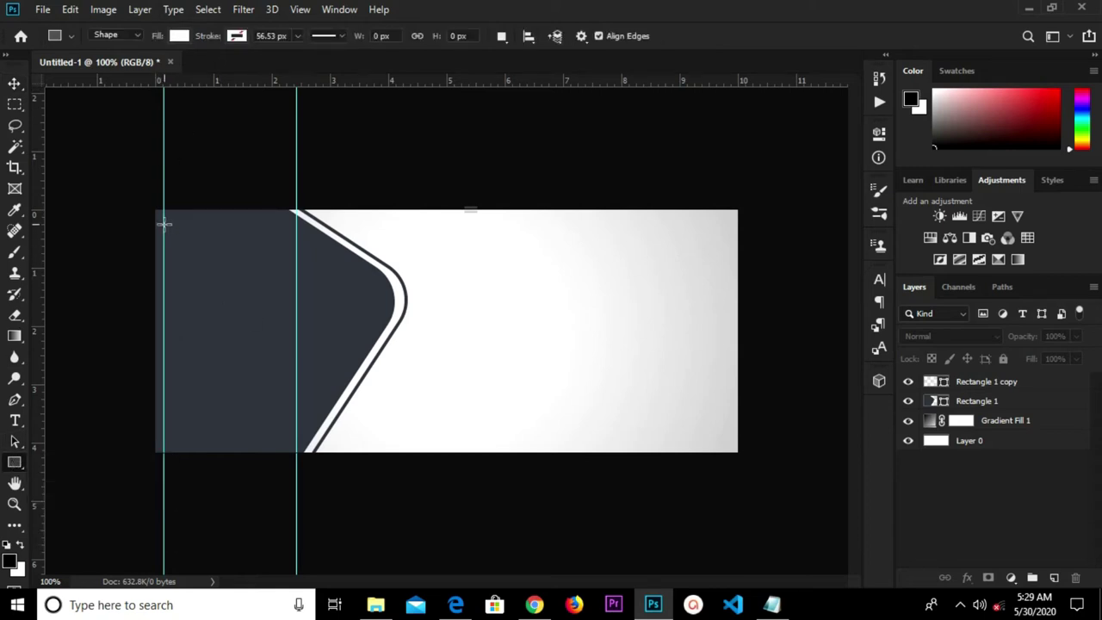
left_click_drag(163, 231, 293, 259)
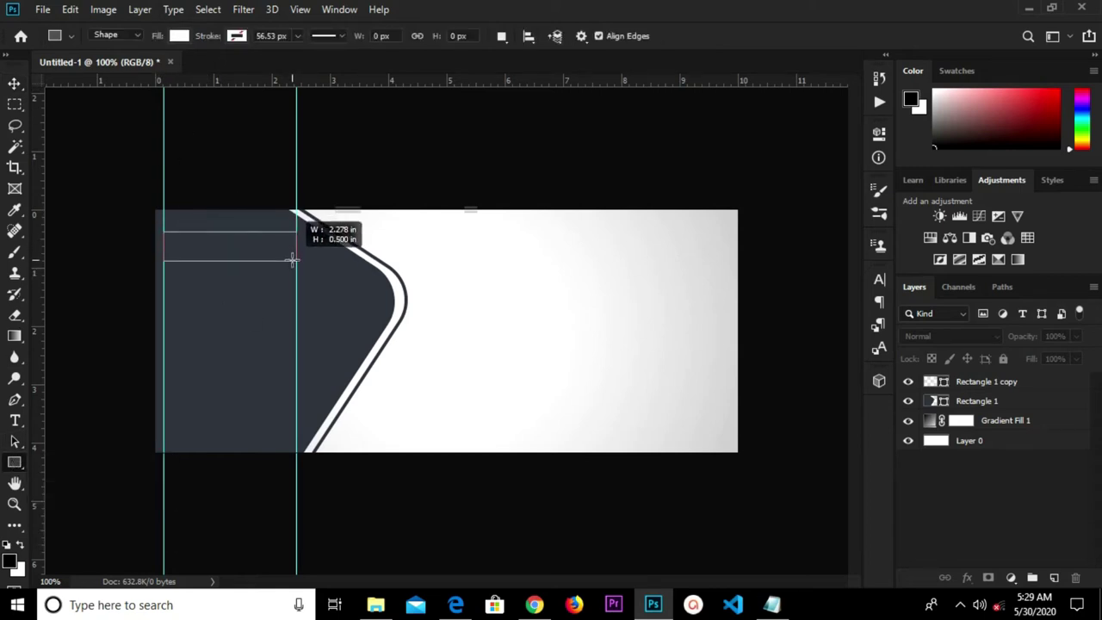
left_click_drag(292, 259, 293, 259)
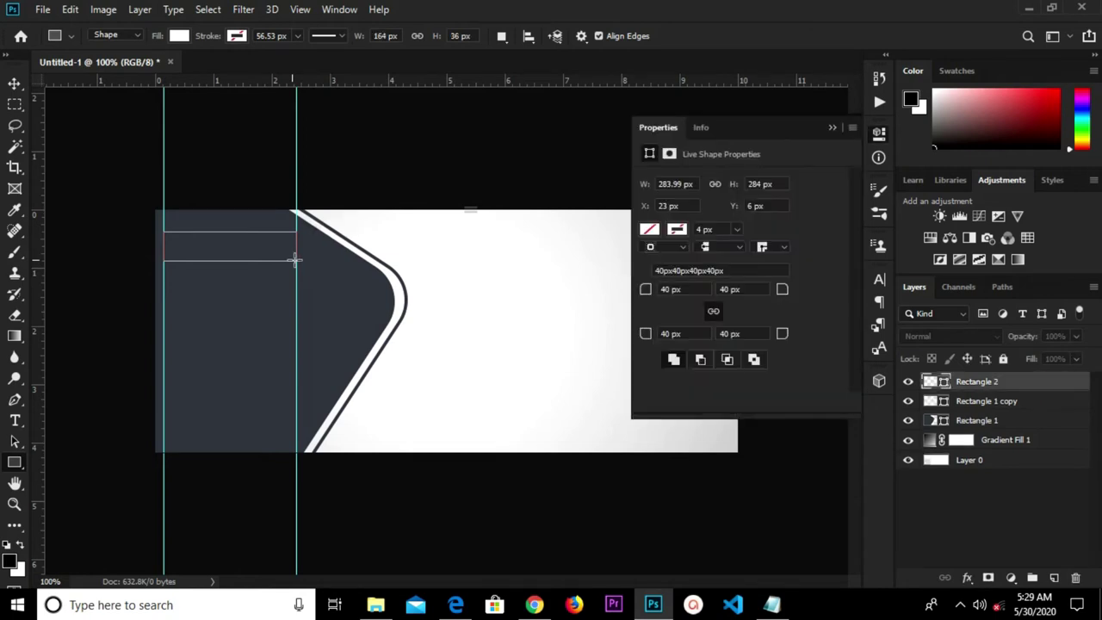
left_click(292, 259)
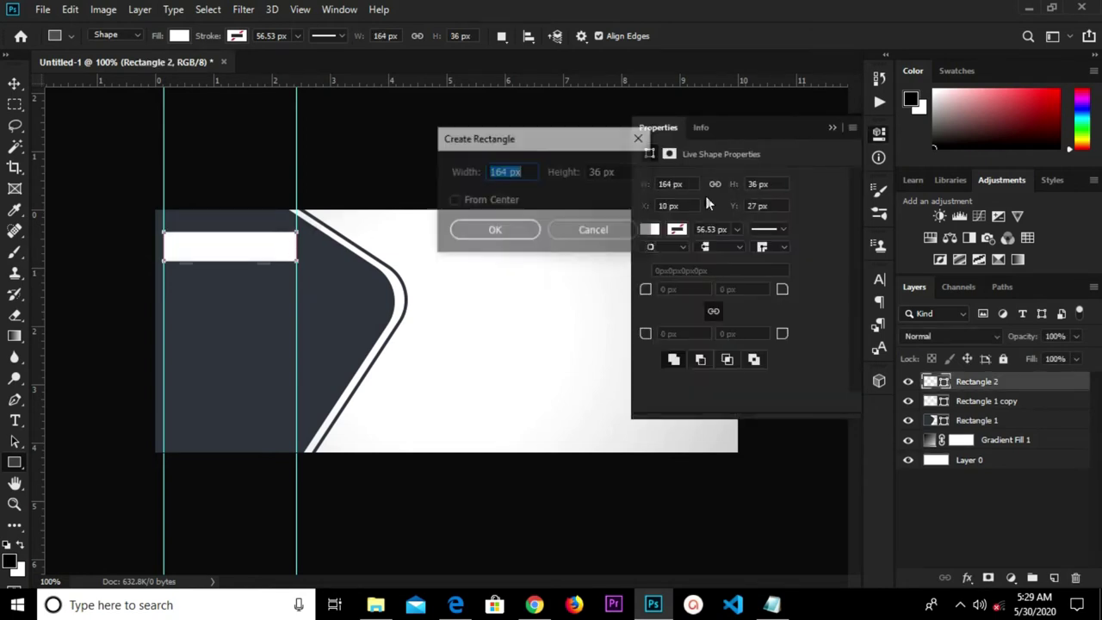
left_click(640, 138)
left_click(852, 118)
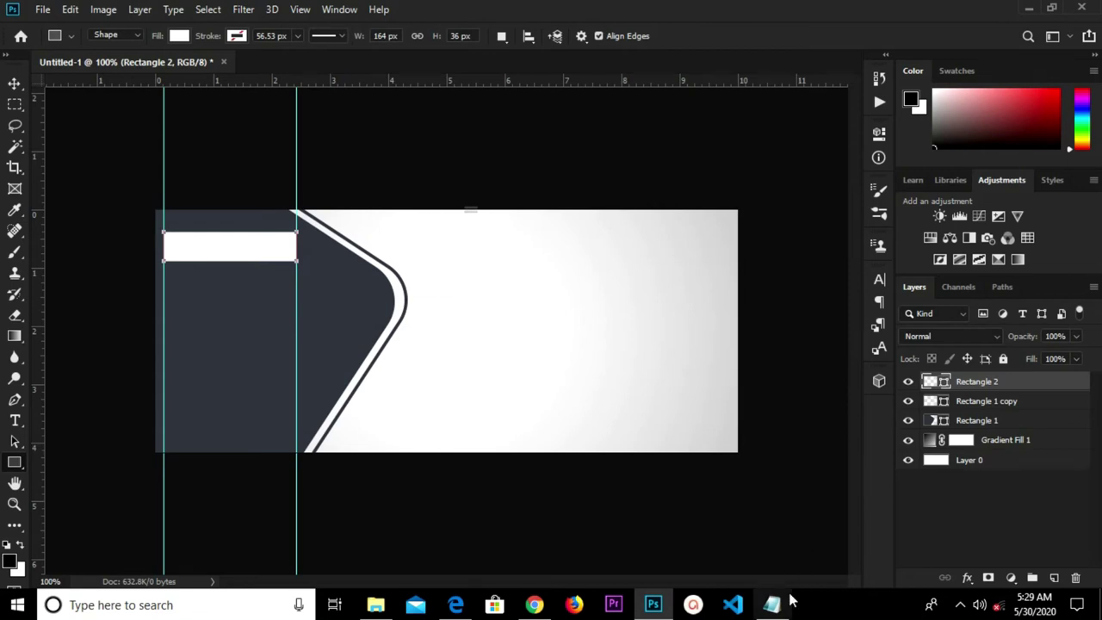
left_click(772, 604)
right_click(577, 183)
Add a 22 pt SPECIAL OFFER text layer using text copied from Notepad
left_click(620, 236)
left_click(822, 12)
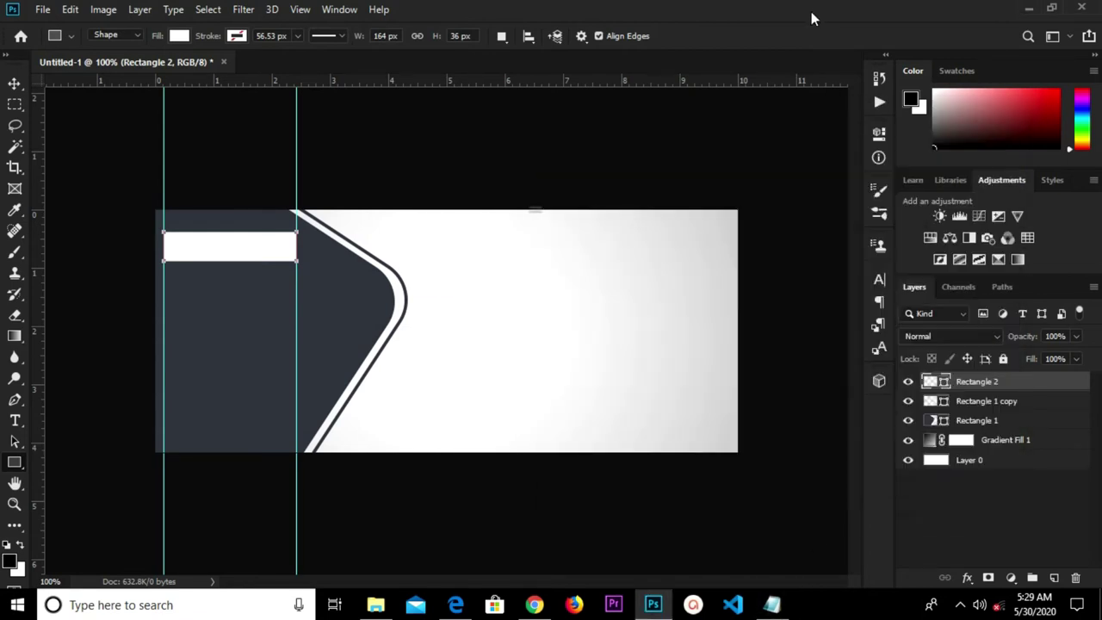
left_click(15, 421)
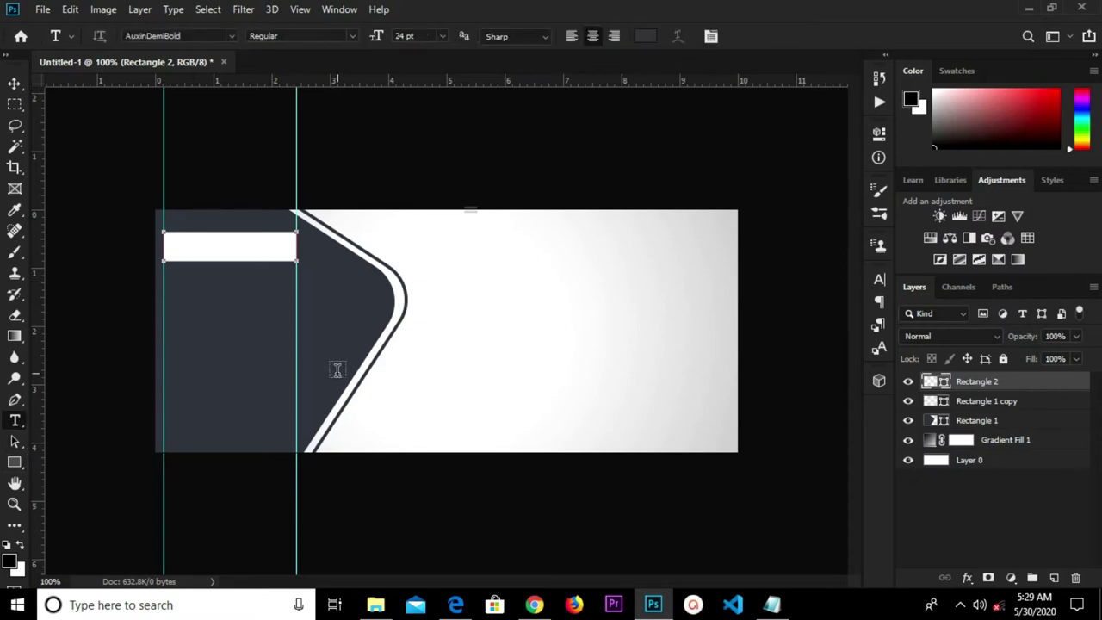
left_click(442, 36)
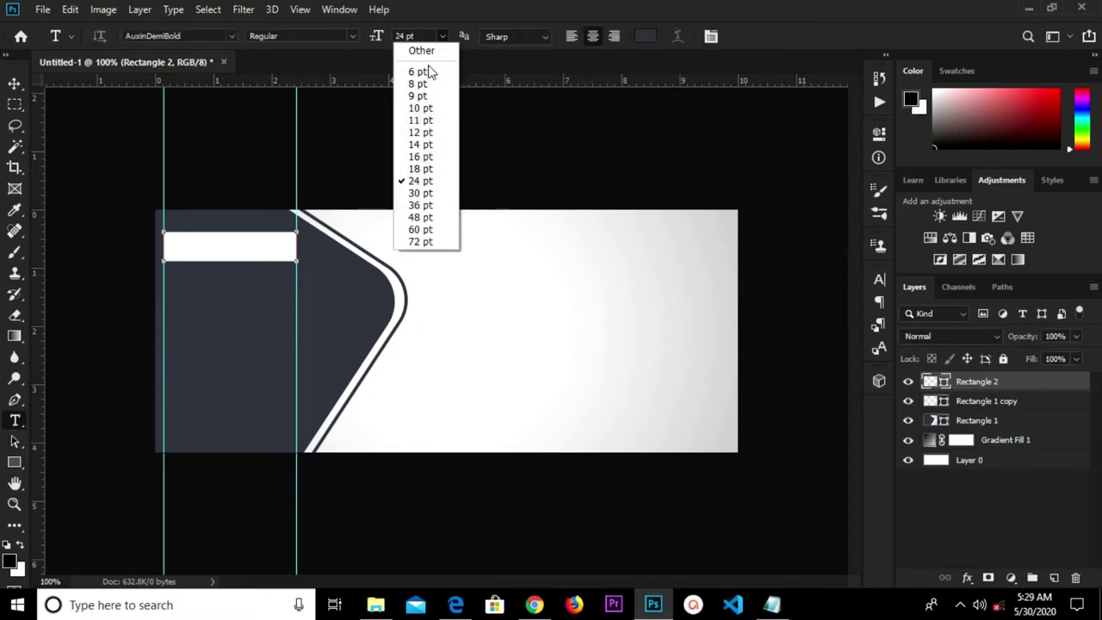
left_click(420, 39)
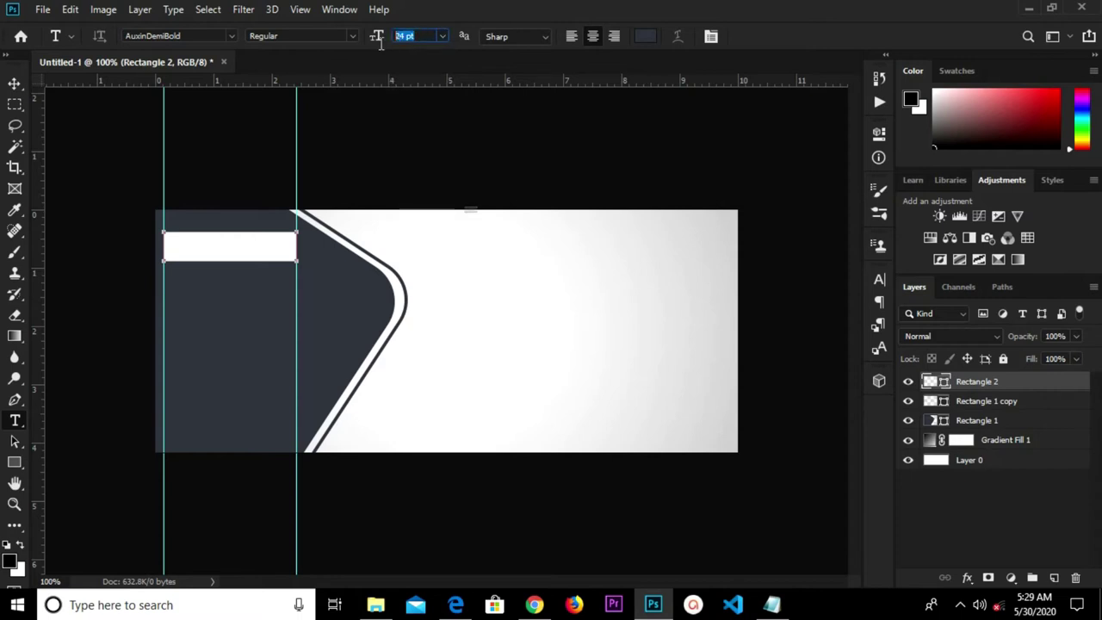
left_click(460, 300)
type("special offer")
left_click(769, 35)
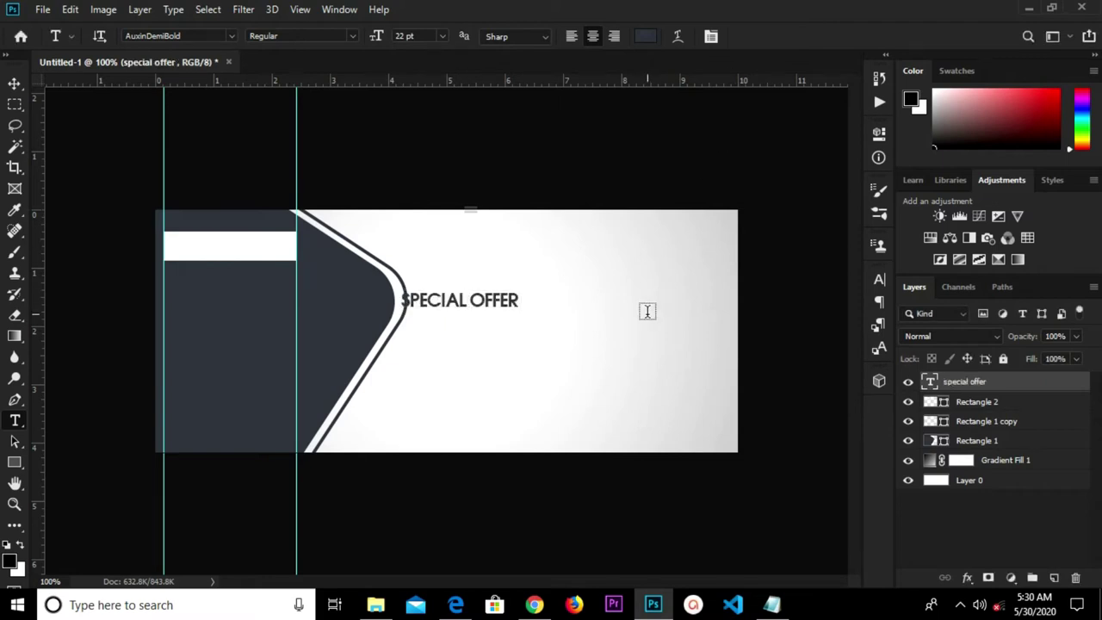
Set SPECIAL OFFER in BengasiBold and move it onto the white bar
key("v")
left_click(878, 279)
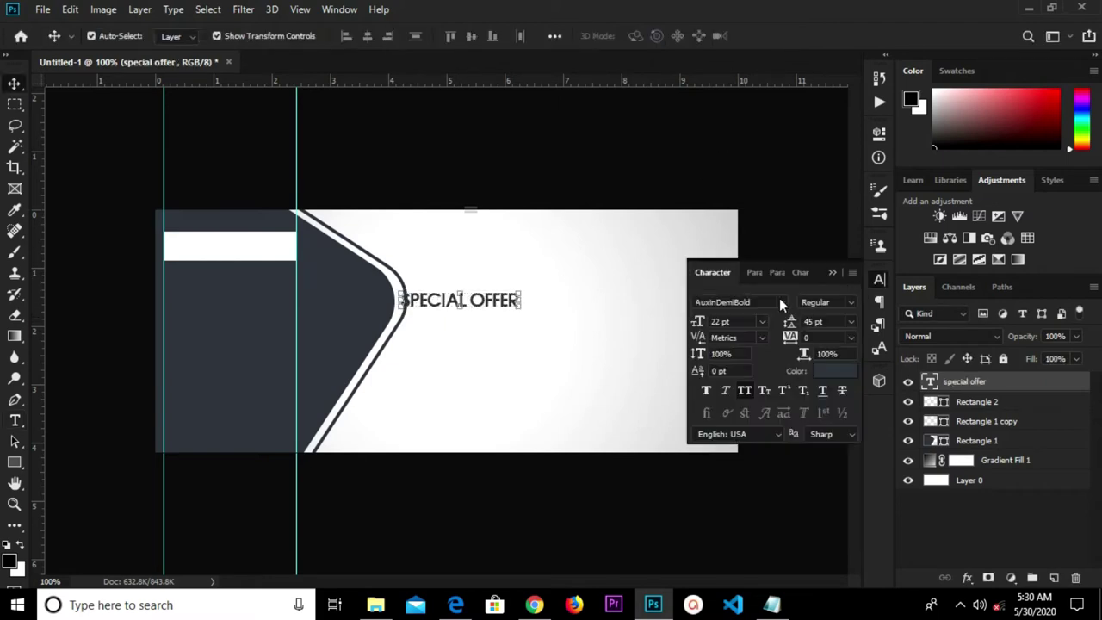
left_click(777, 297)
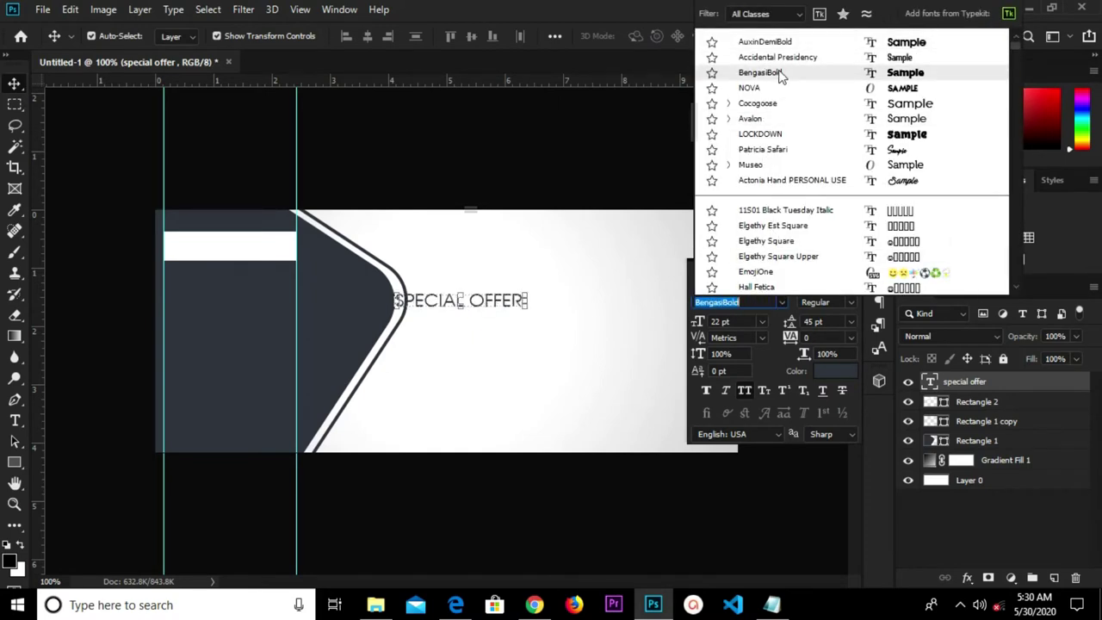
left_click(779, 75)
mouse_move(517, 298)
left_mouse_down()
mouse_move(372, 280)
mouse_move(275, 249)
left_mouse_up()
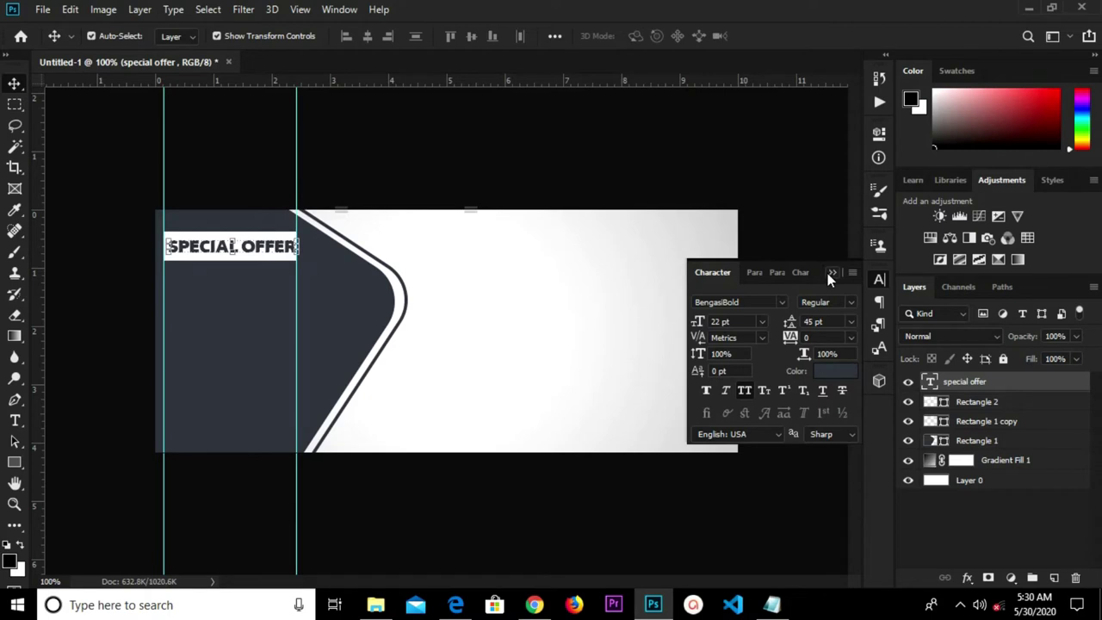
left_click(832, 272)
left_click(228, 226)
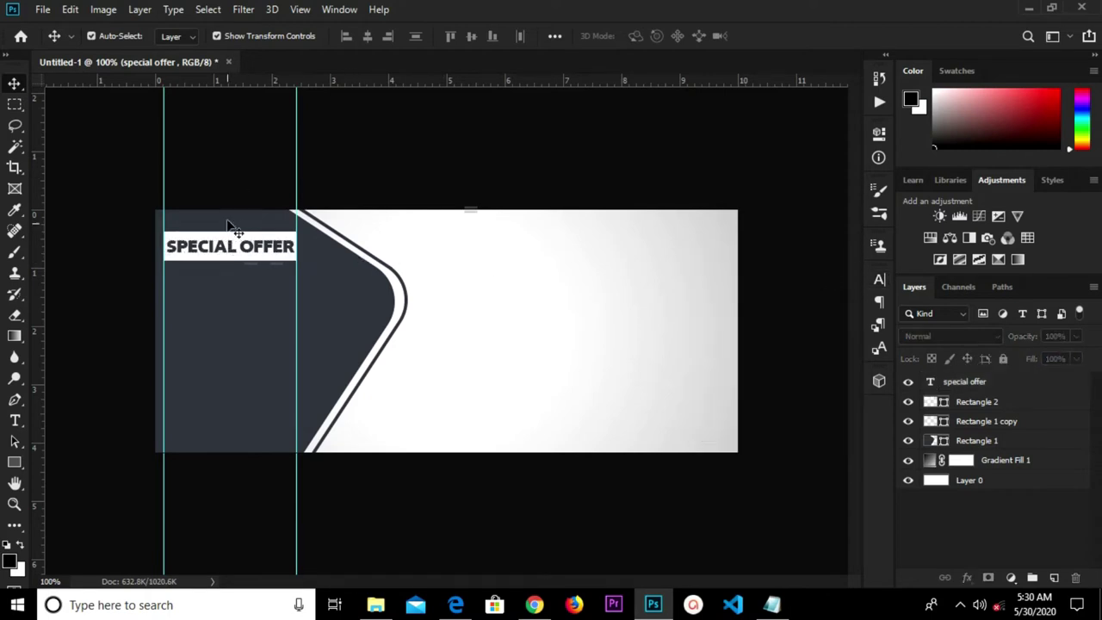
Shorten the white bar to about 72% height and nudge it into place behind the text
left_click(231, 256)
scroll(232, 258, "up", 1)
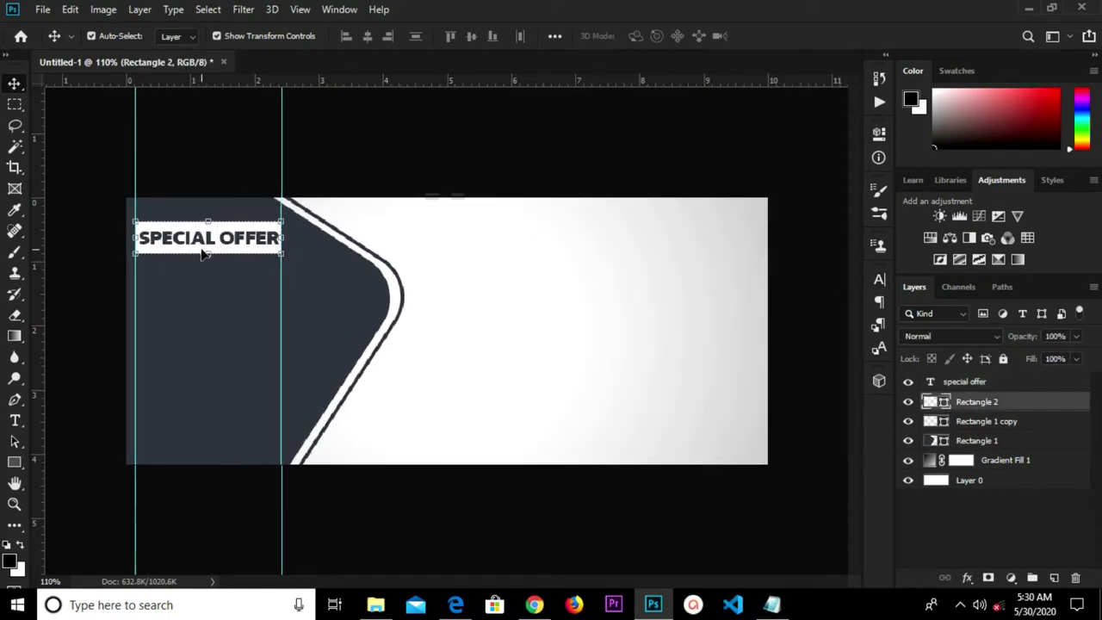
left_click_drag(207, 254, 208, 247)
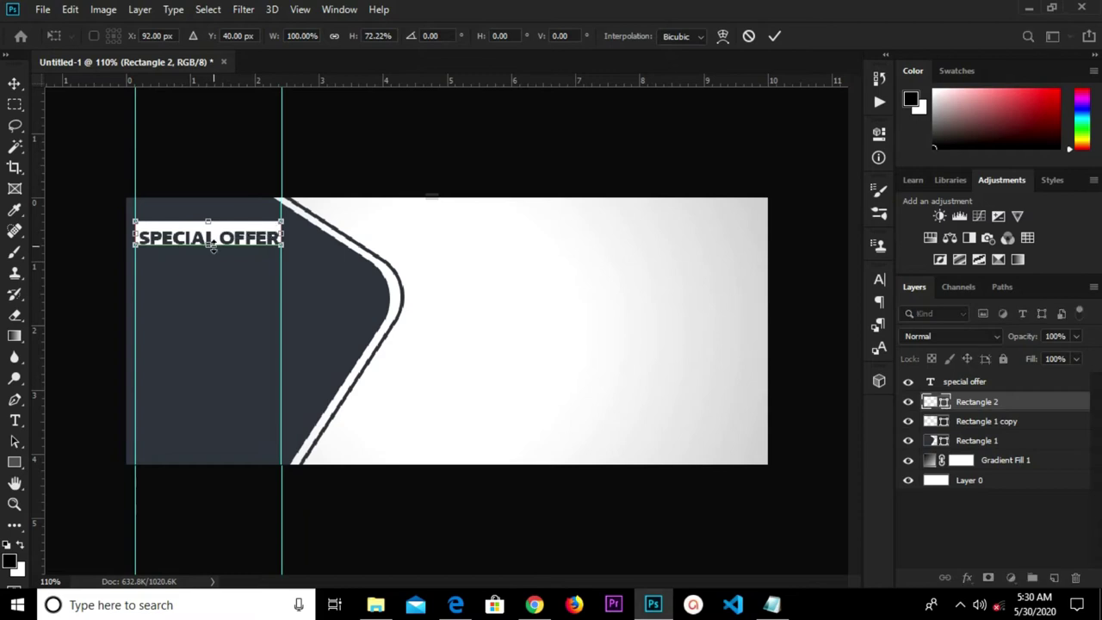
key("Down")
key("Down")
key("Down")
key("Down")
key("Down")
key("Down")
key("Up")
key("Down")
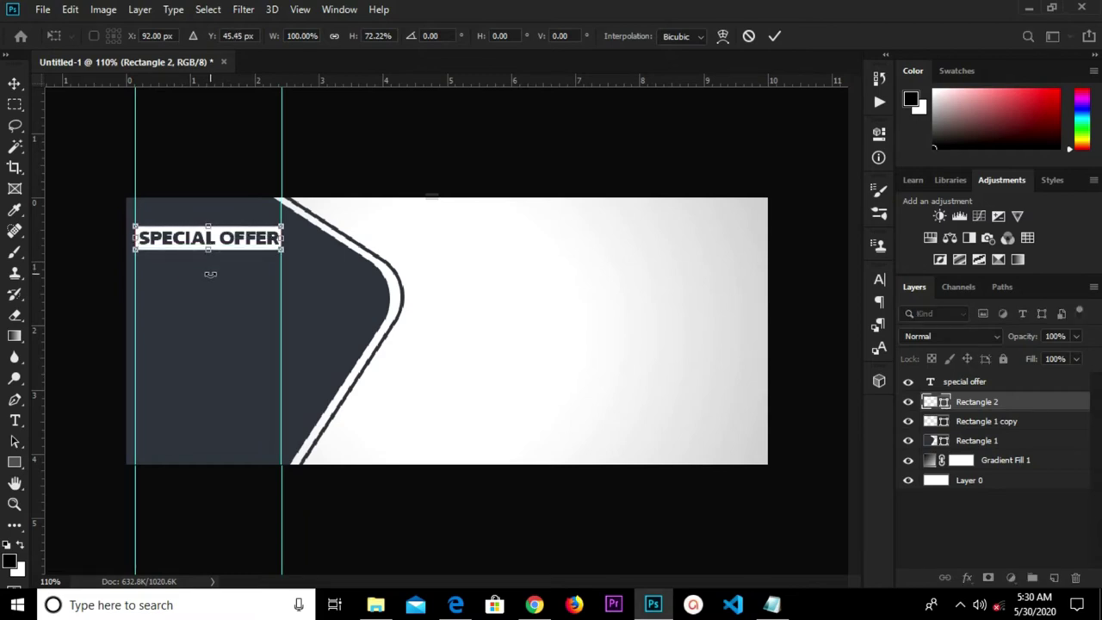
key("Return")
left_click(370, 165)
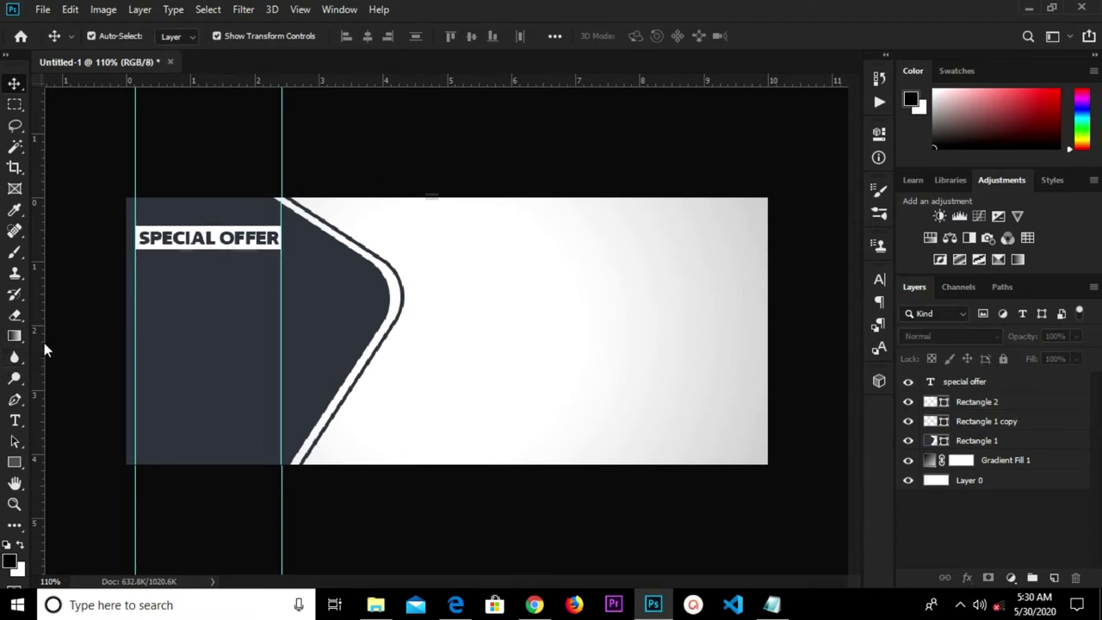
key("ctrl+minus")
left_click(771, 605)
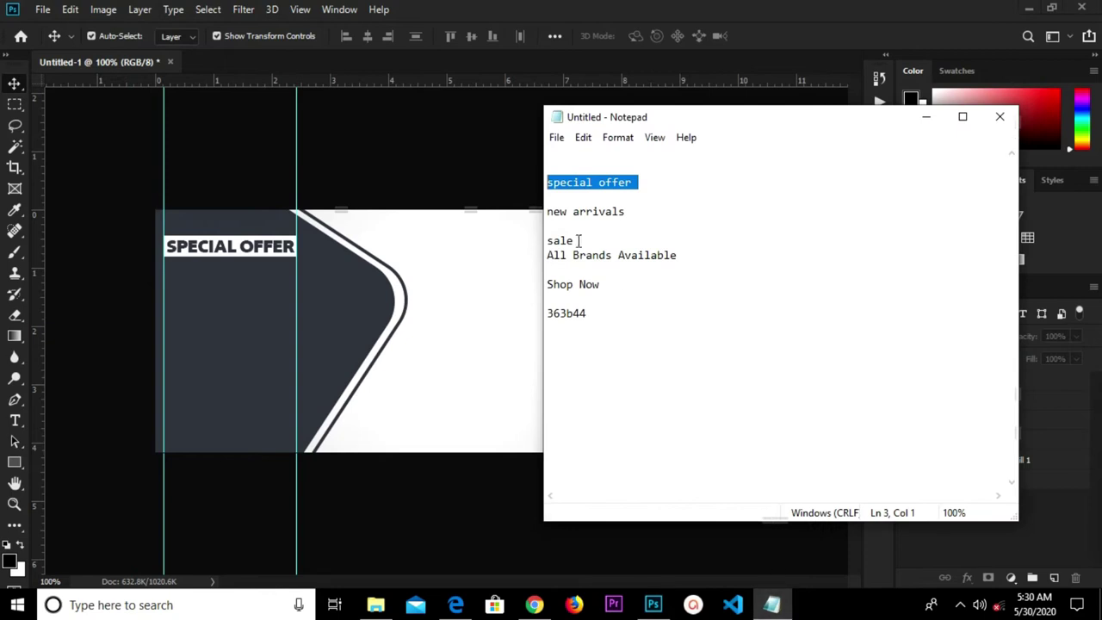
Copy 'new arrivals' from Notepad and duplicate the SPECIAL OFFER text below the original
left_click_drag(631, 212, 542, 212)
left_click(644, 216)
left_click_drag(640, 214, 523, 210)
right_click(566, 214)
left_click(603, 266)
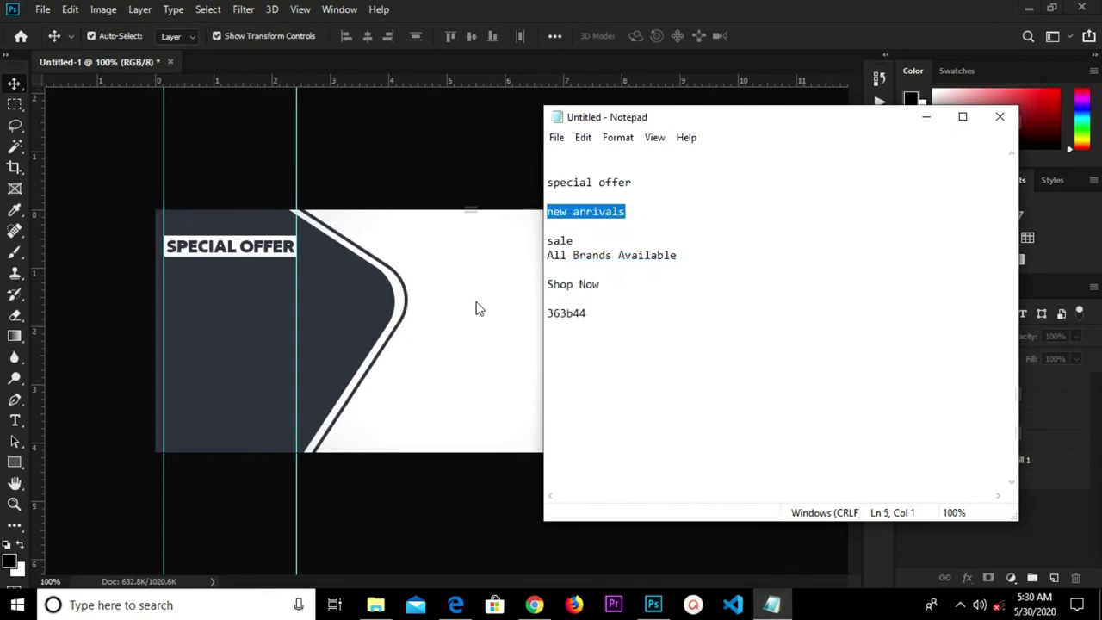
left_click(479, 308)
left_click(222, 261)
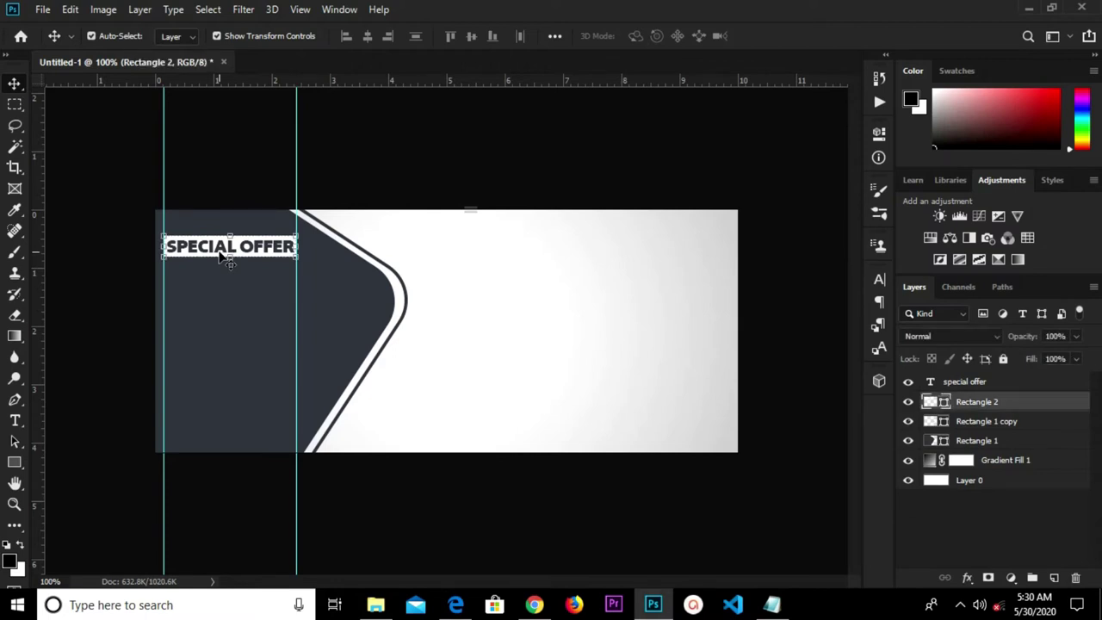
left_click(221, 250)
left_click_drag(220, 248, 229, 279)
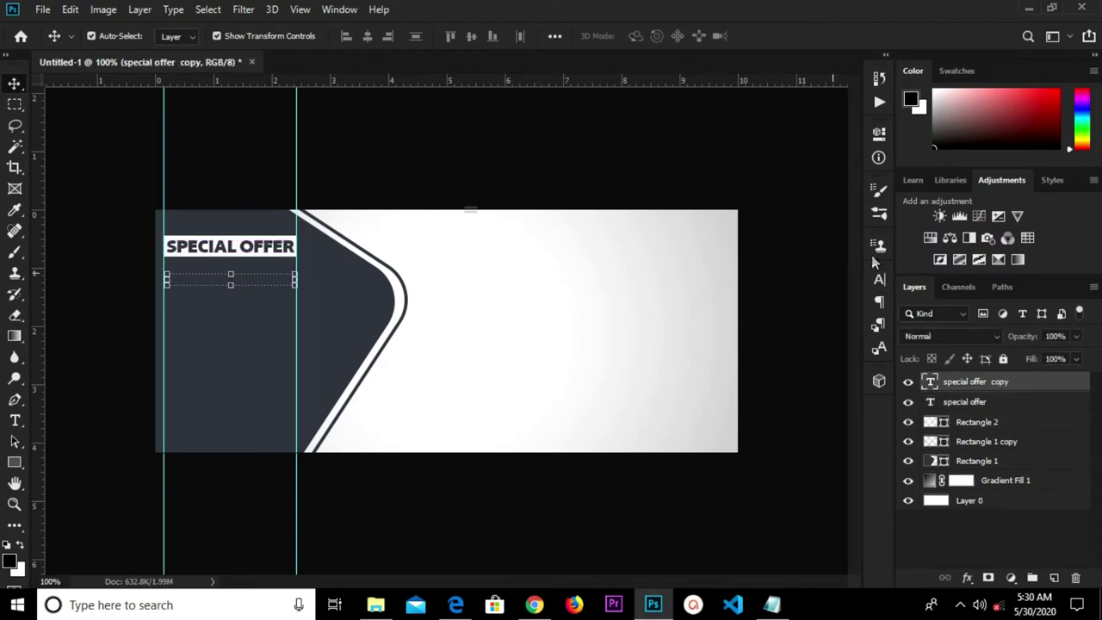
Change the duplicated text's colour to white (ffffff)
left_click(879, 299)
left_click(838, 376)
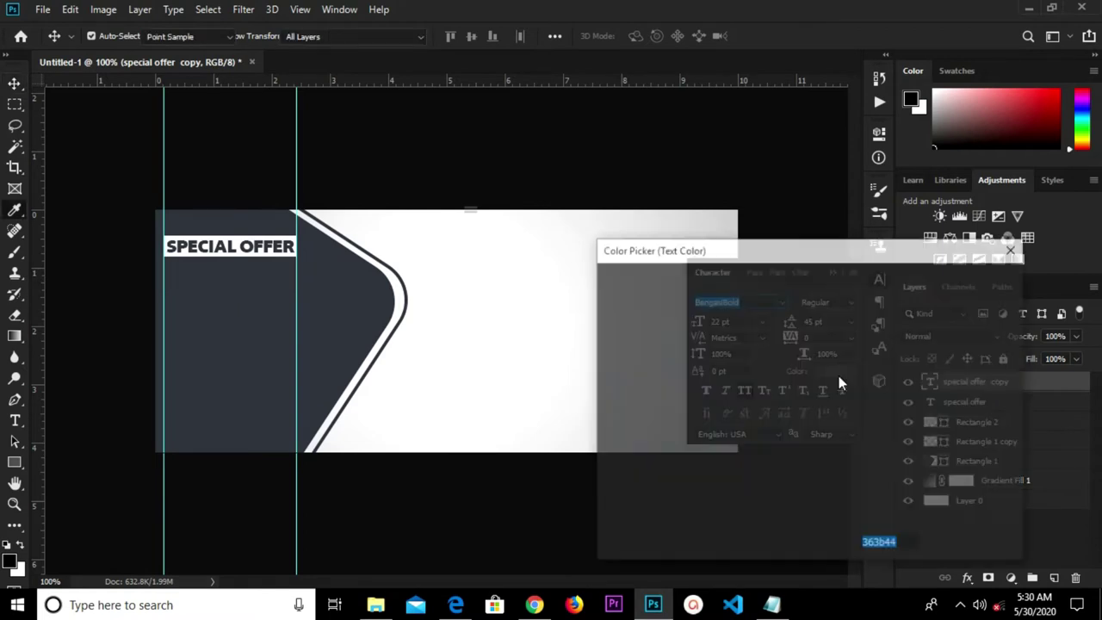
type("ffffff")
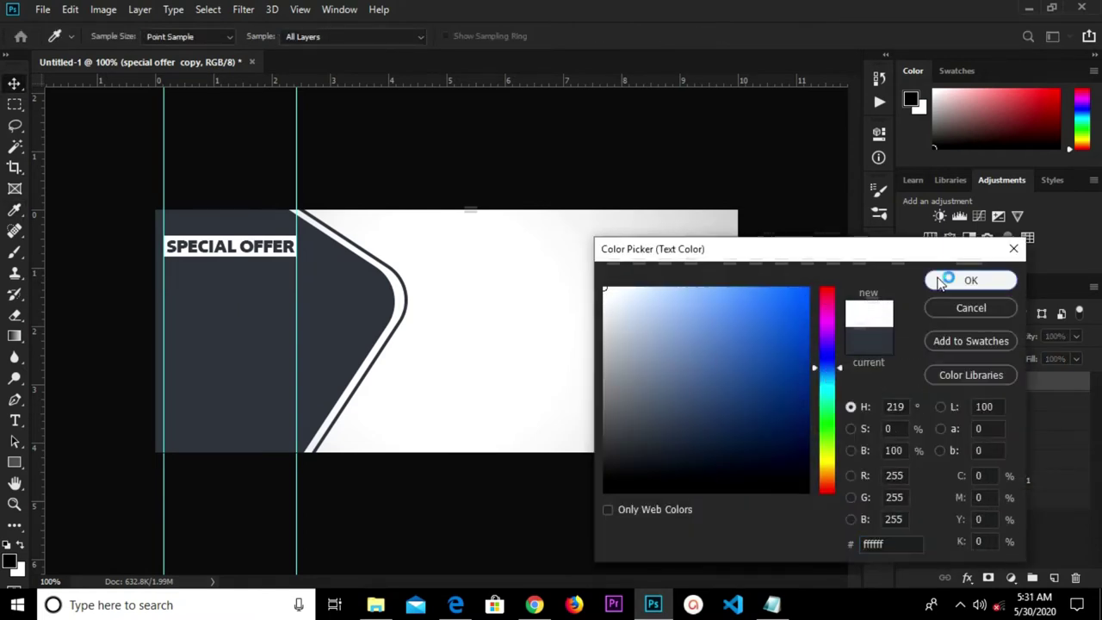
left_click(964, 281)
Retype the duplicate as NEW ARRIVALS and stretch it slightly toward the left guide
double_click(218, 291)
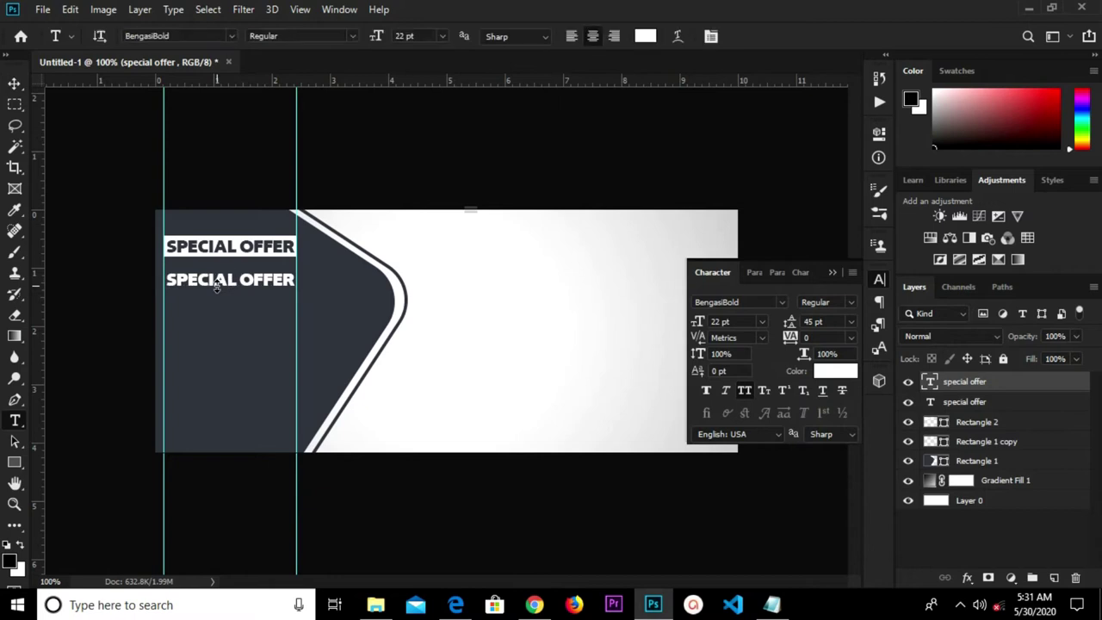
key("ctrl+a")
type("new arrivals")
left_click(770, 38)
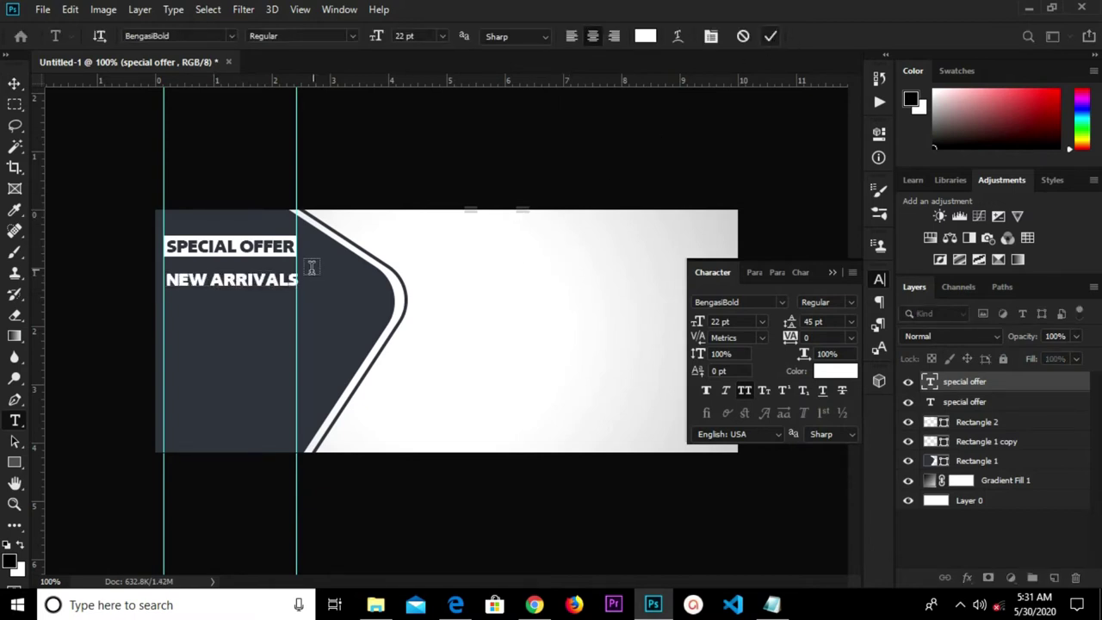
key("v")
left_click_drag(165, 285, 162, 290)
left_click(379, 188)
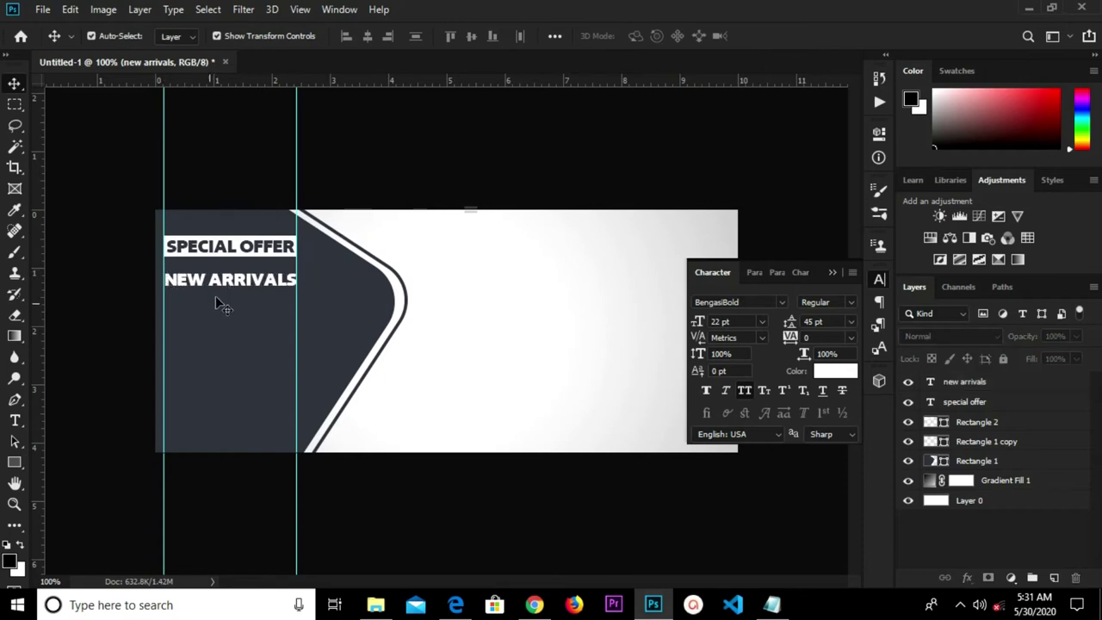
left_click(772, 604)
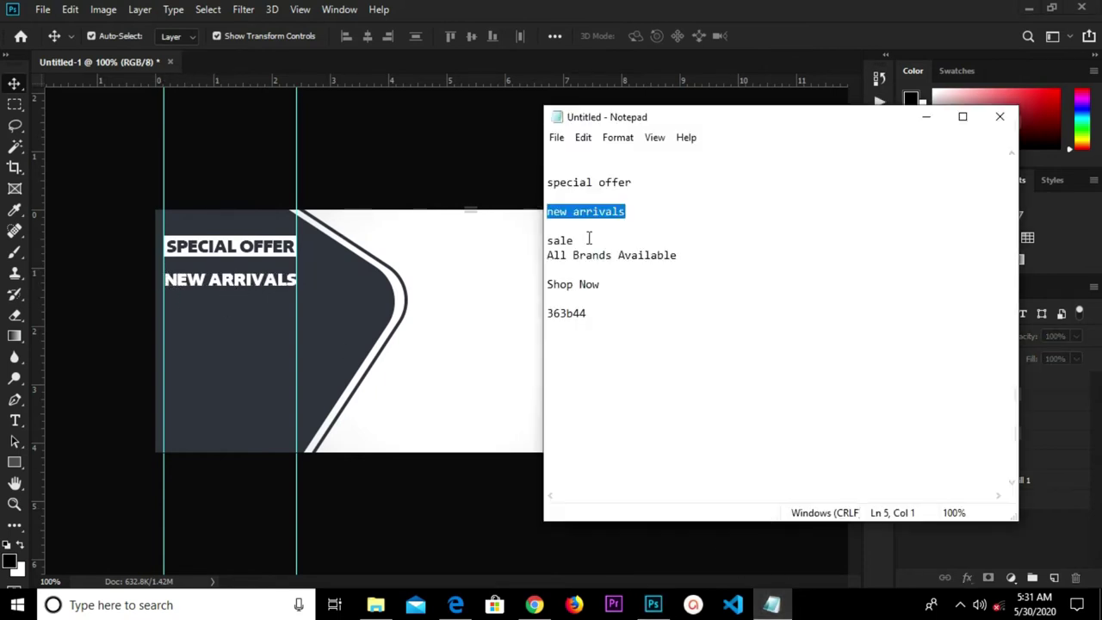
Copy 'sale' from Notepad and paste it as a new text layer on the banner
left_click_drag(591, 241, 540, 241)
right_click(560, 241)
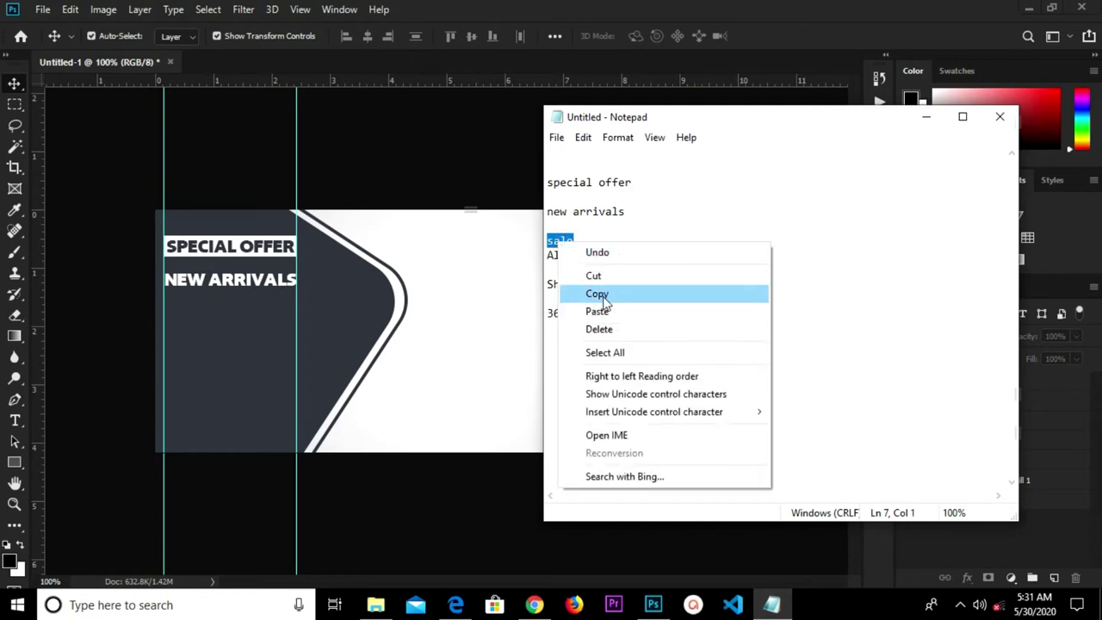
left_click(602, 292)
left_click(514, 320)
key("t")
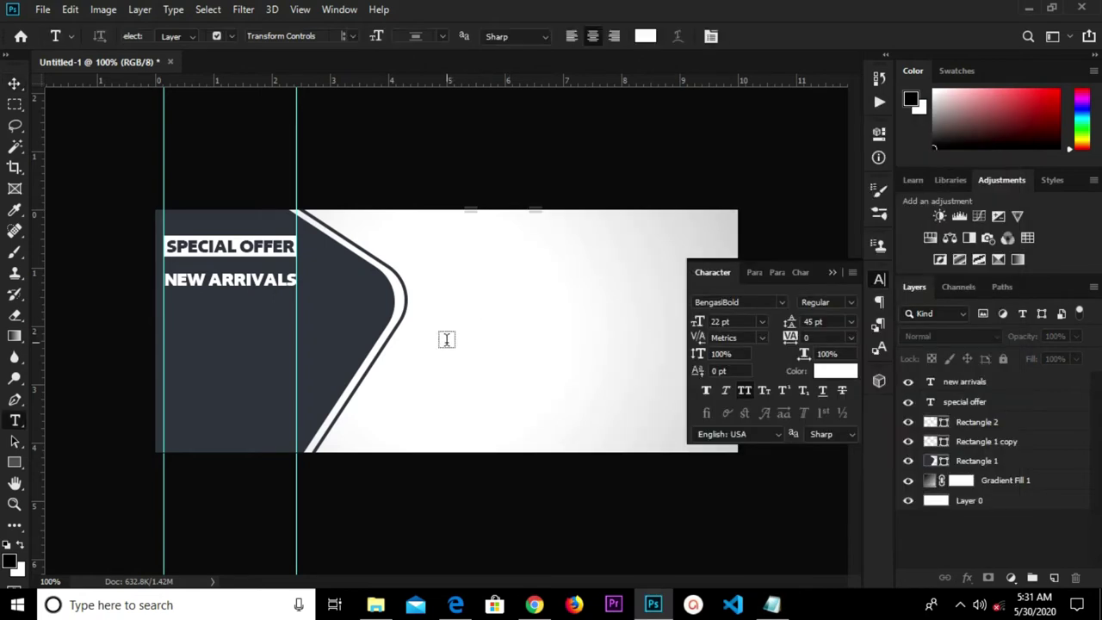
left_click(446, 339)
key("BackSpace")
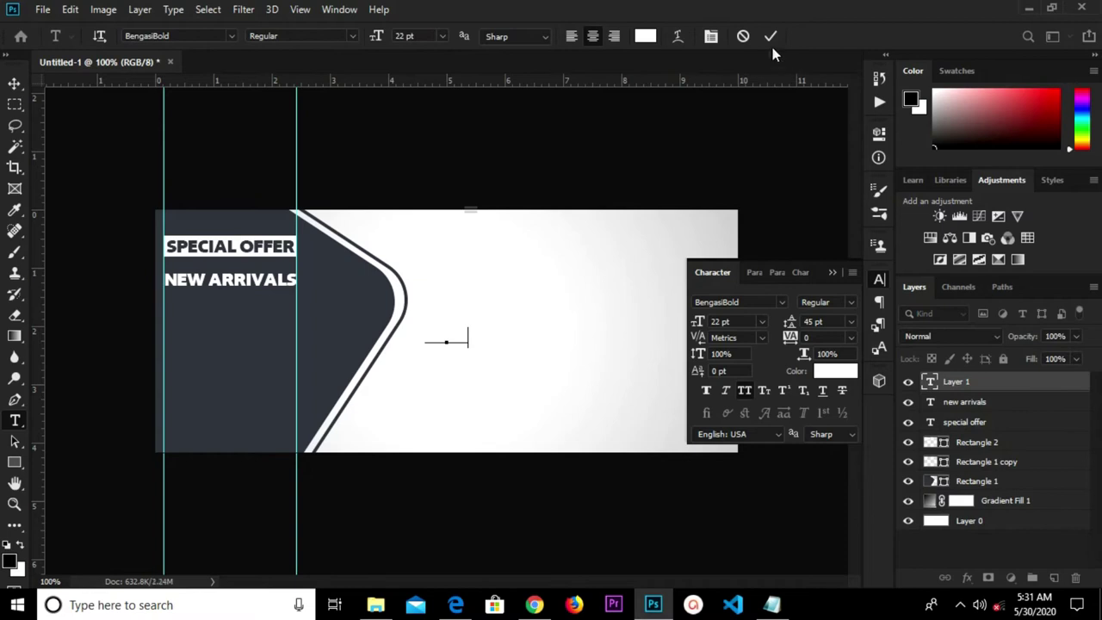
type("sale")
left_click(771, 36)
key("v")
Move SALE onto the dark panel and set it in Accidental Presidency at 120 pt
double_click(449, 342)
left_click(770, 36)
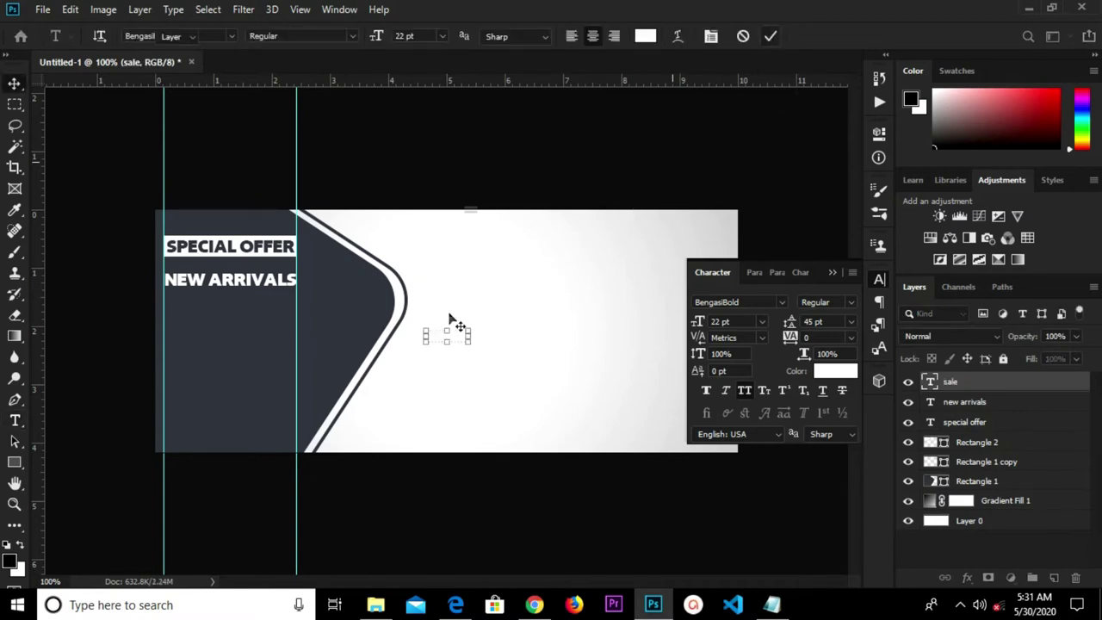
key("v")
left_click_drag(460, 338, 256, 337)
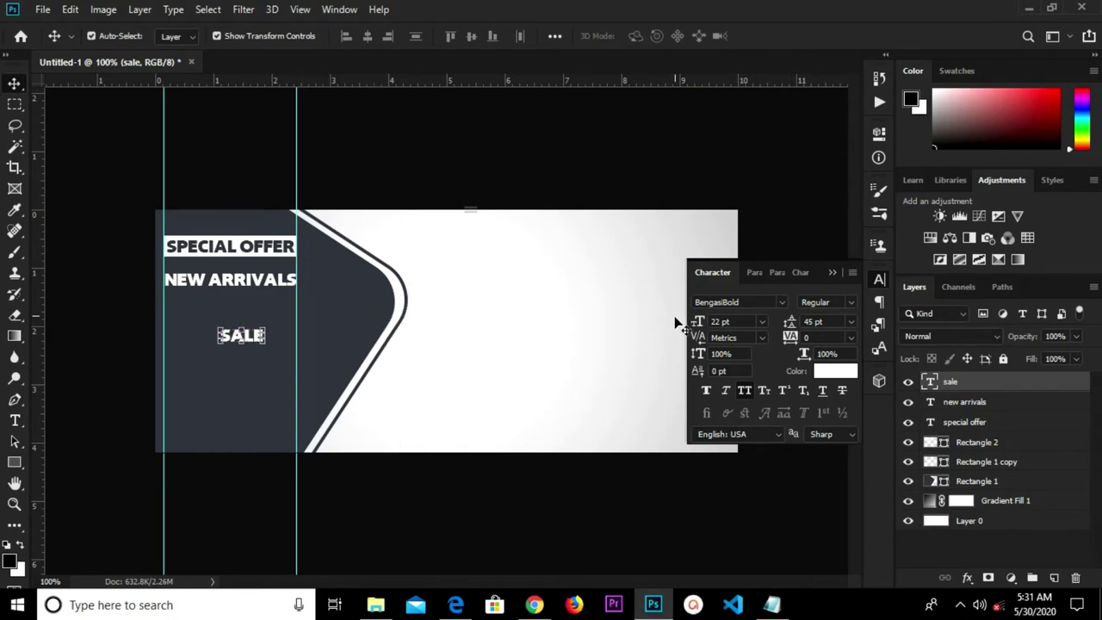
left_click(762, 303)
type("a")
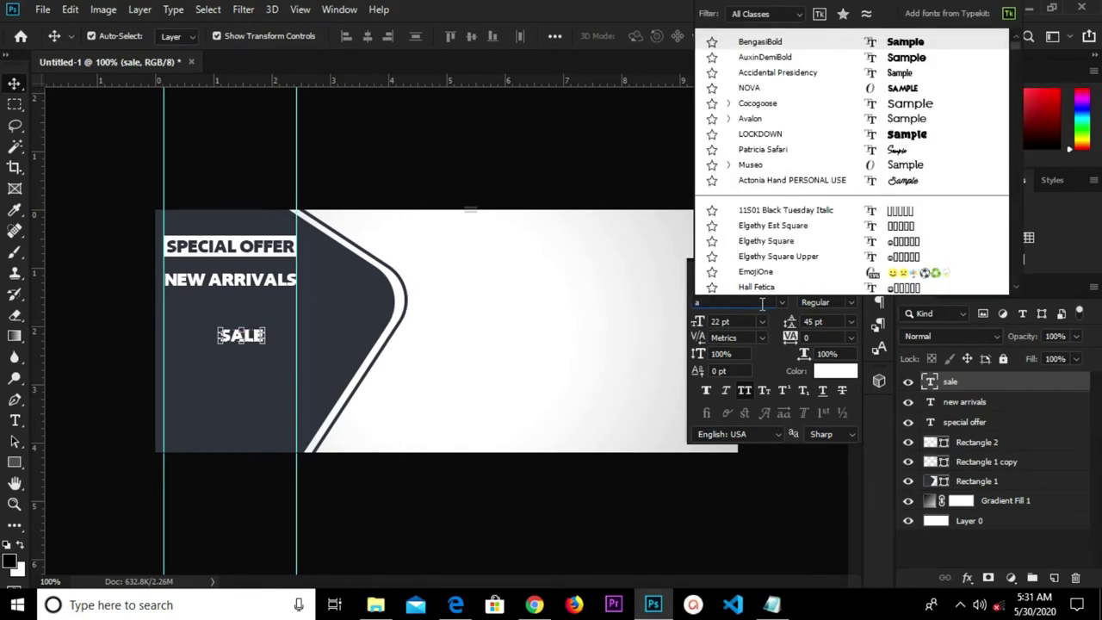
type("c")
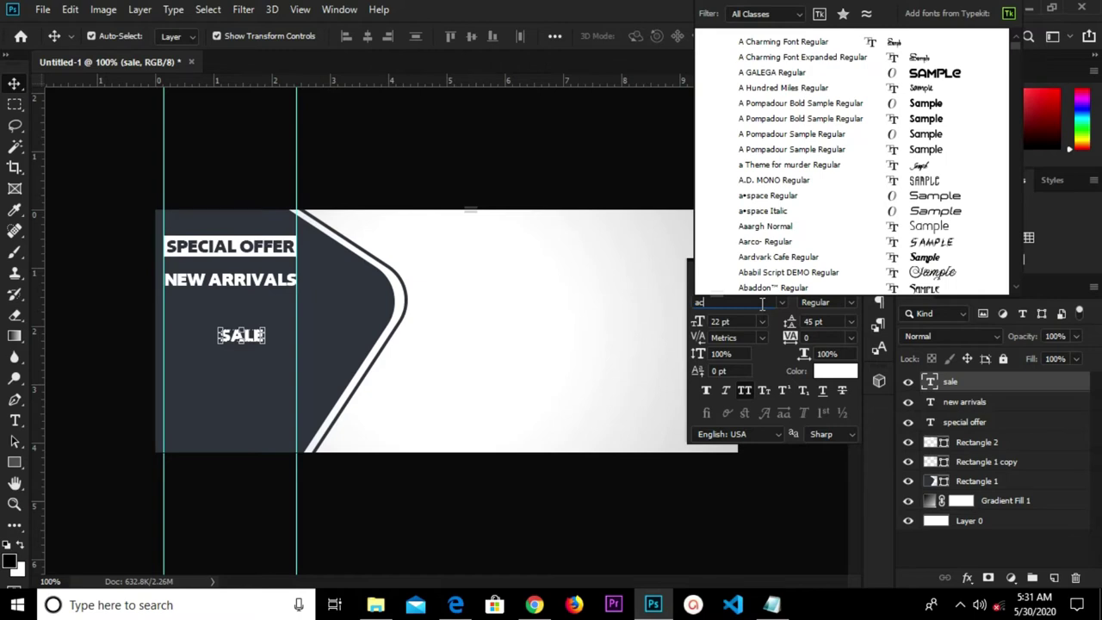
type("cidental Preside...")
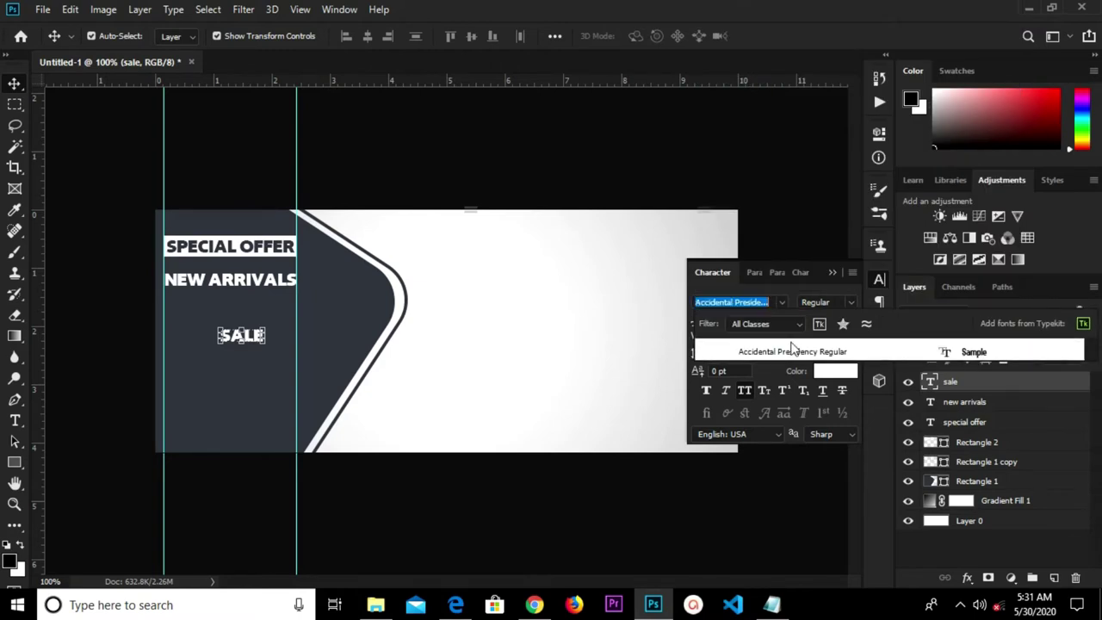
left_click(790, 344)
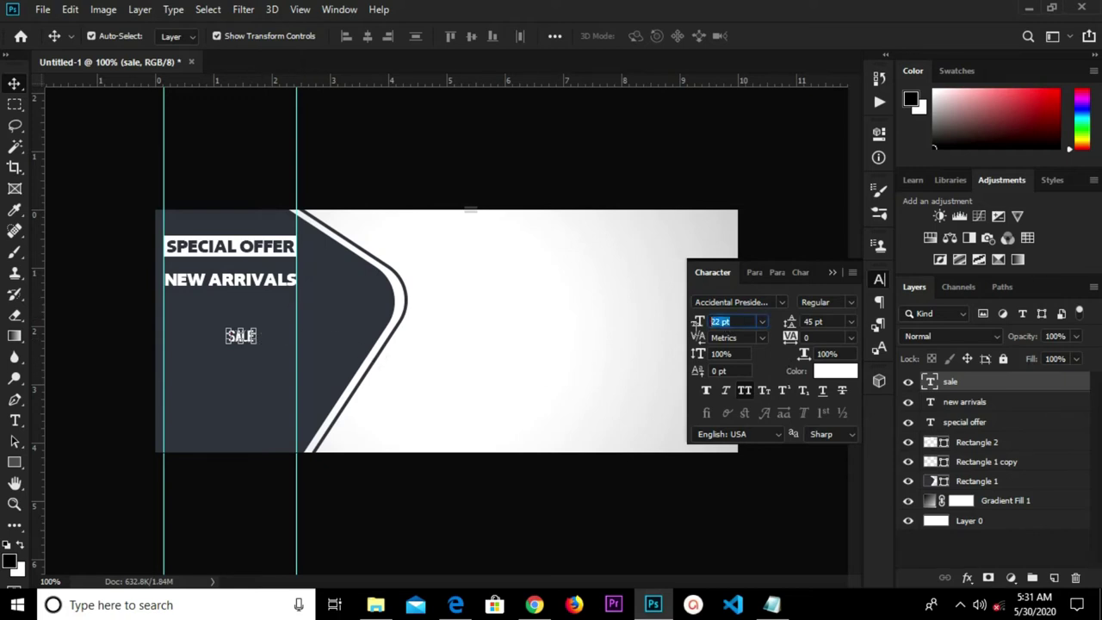
key("Return")
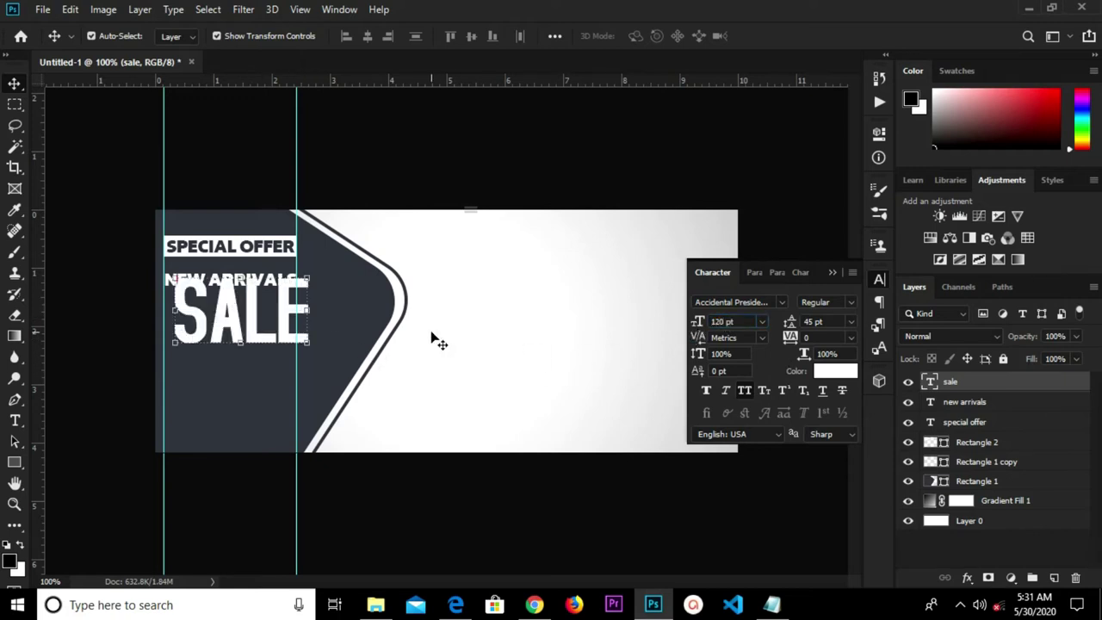
Position SALE under NEW ARRIVALS and scale it to about 96% to fit between the guides
left_click_drag(270, 314, 274, 320)
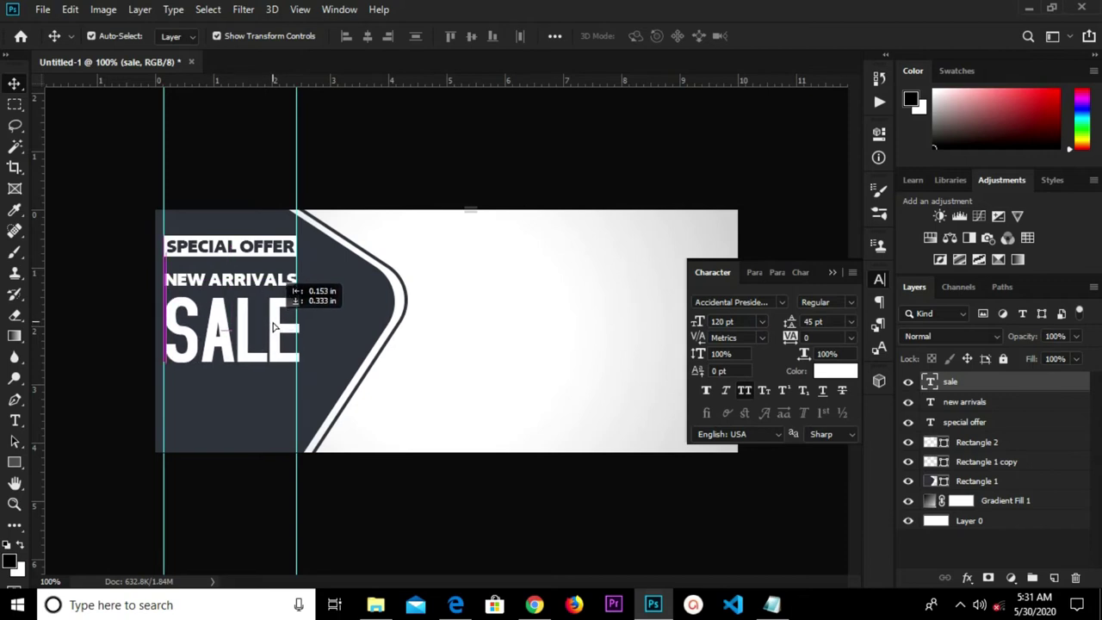
left_click_drag(273, 320, 300, 384)
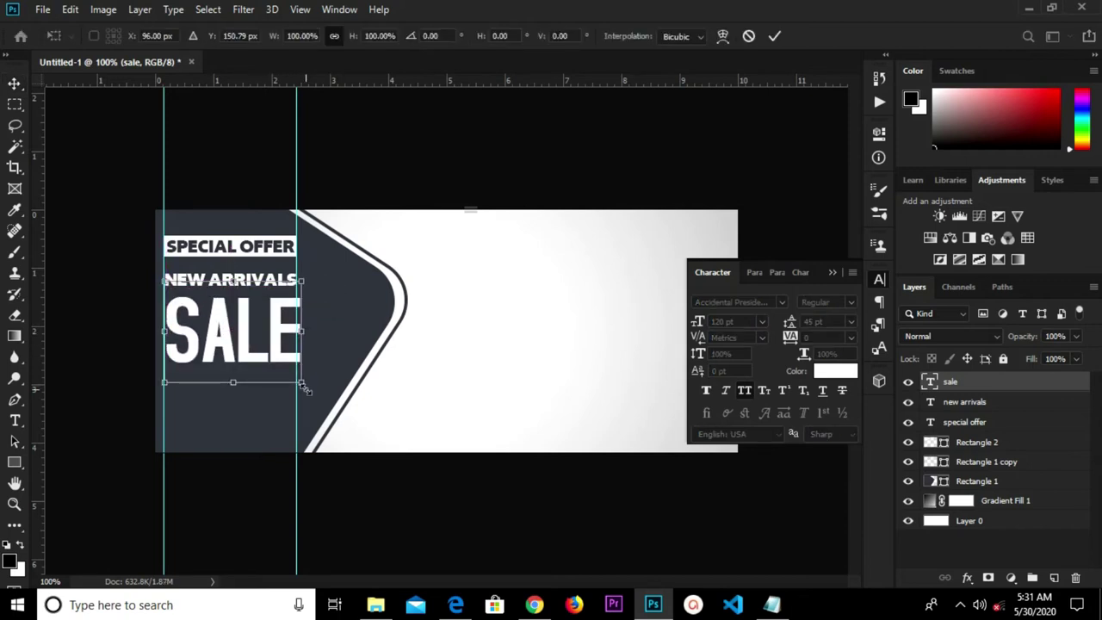
left_click_drag(299, 383, 300, 388)
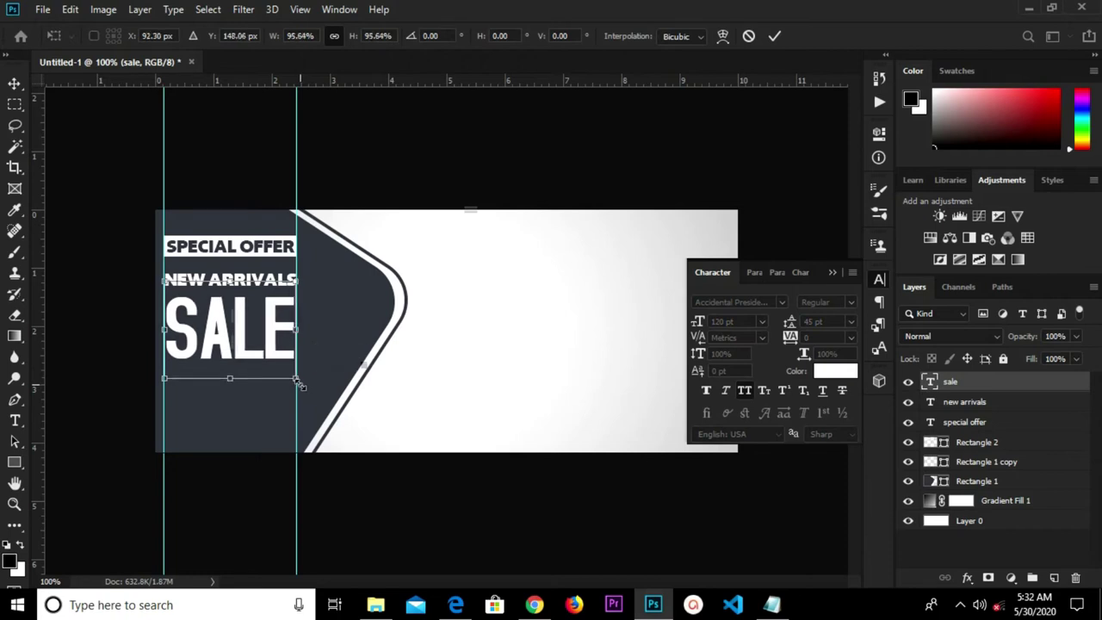
key("Down")
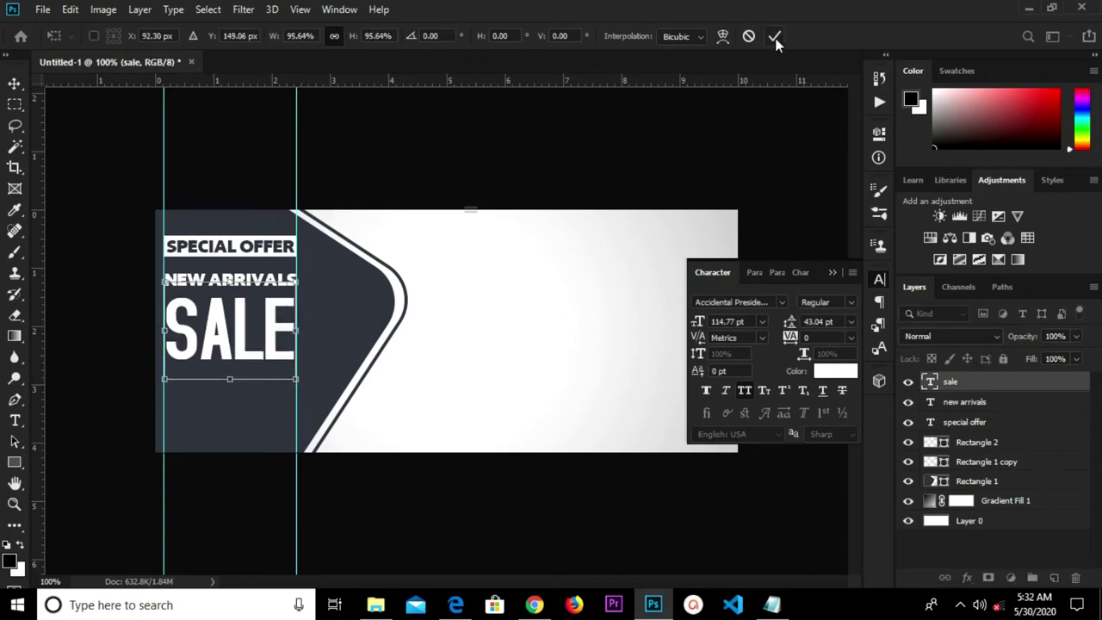
left_click(774, 38)
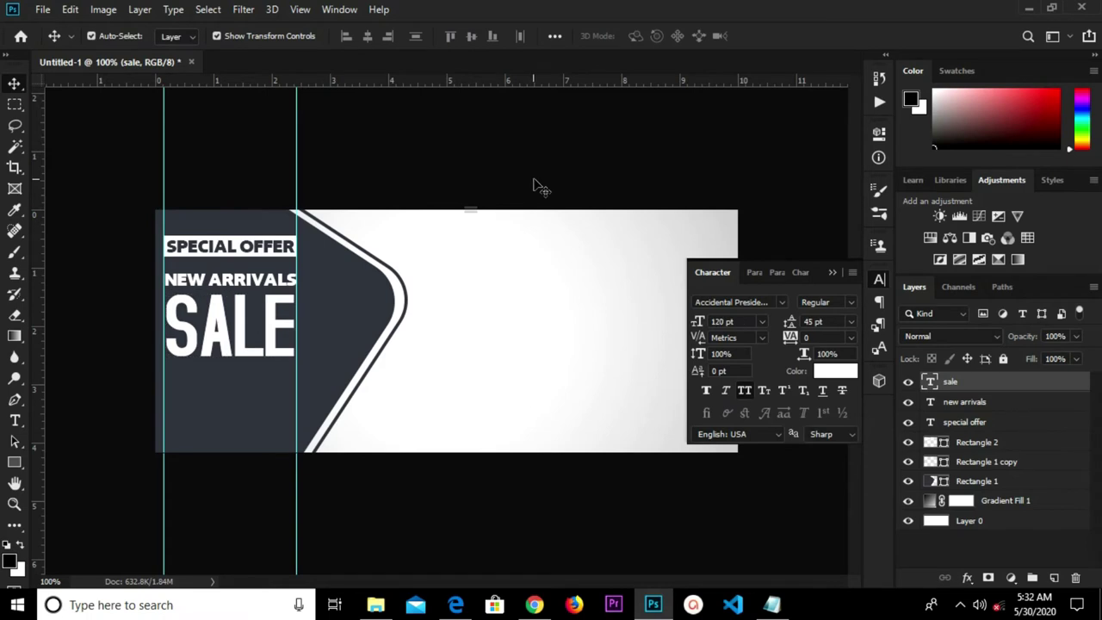
left_click(534, 184)
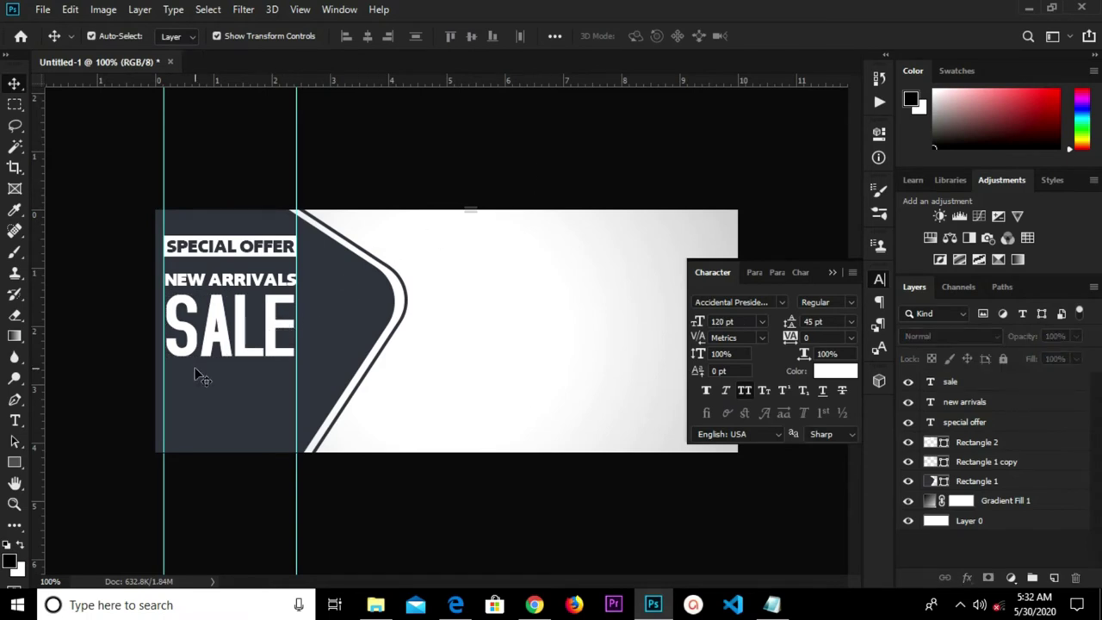
left_click(14, 462)
Draw a thin white 164 × 2 px bar under SALE between the guides
left_click(69, 468)
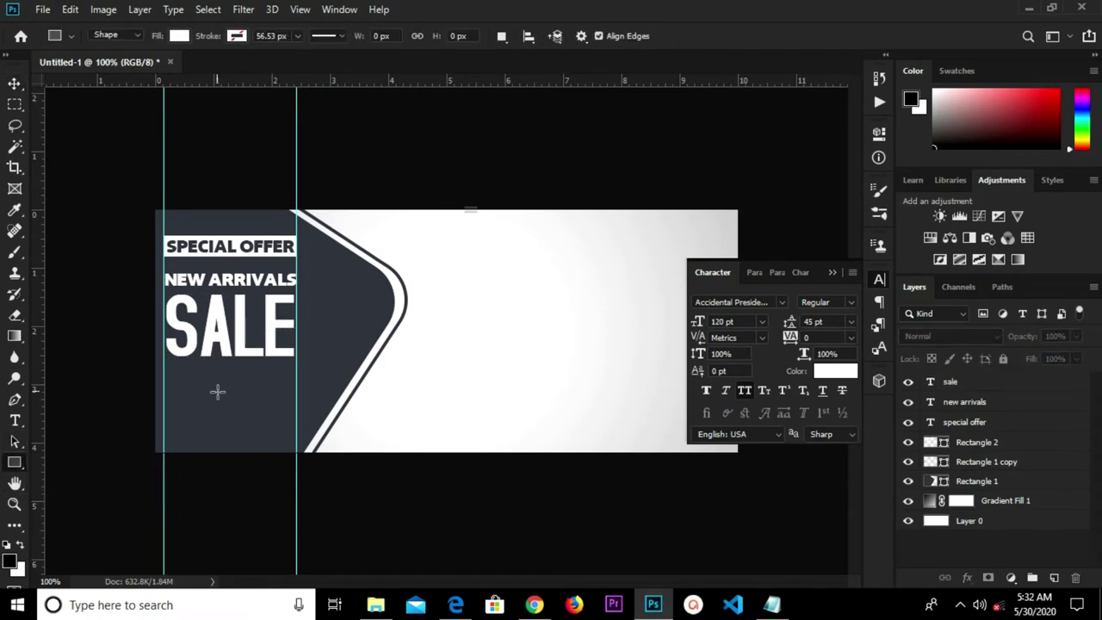
left_click_drag(162, 381, 295, 379)
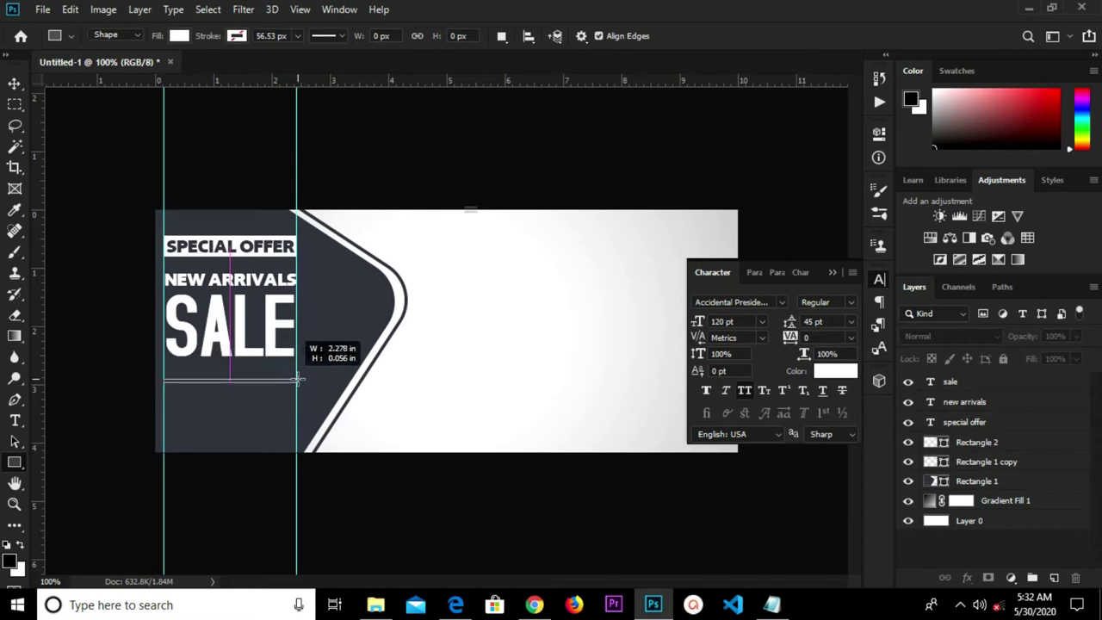
left_click_drag(297, 379, 298, 382)
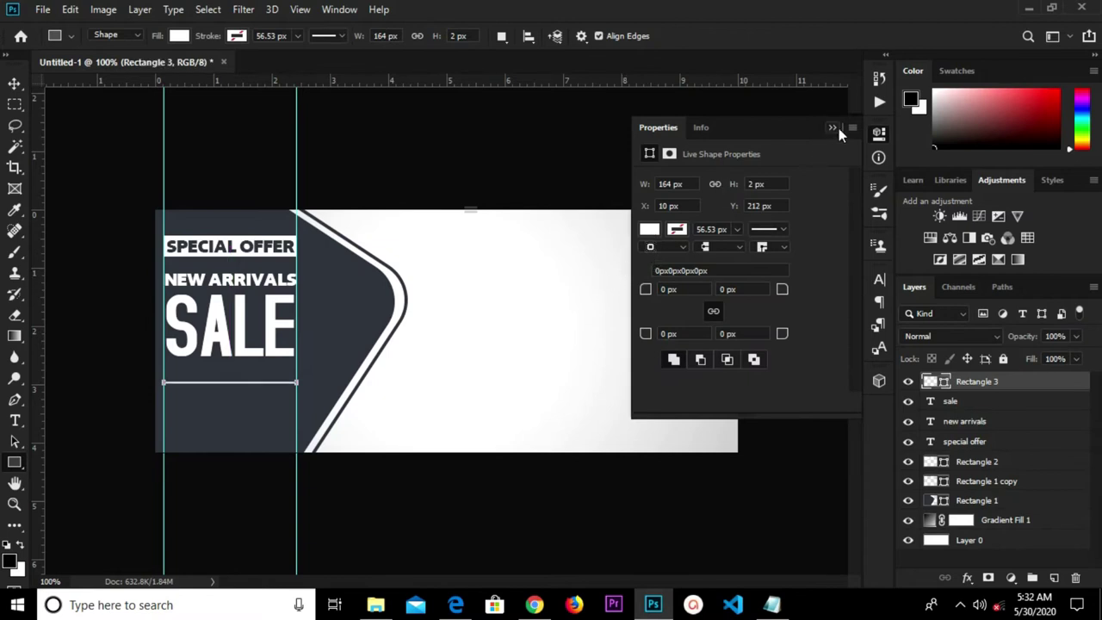
Collapse Properties, switch to the Move tool, deselect layers and bring Notepad's notes forward
left_click(833, 128)
key("v")
left_click(239, 167)
left_click(772, 604)
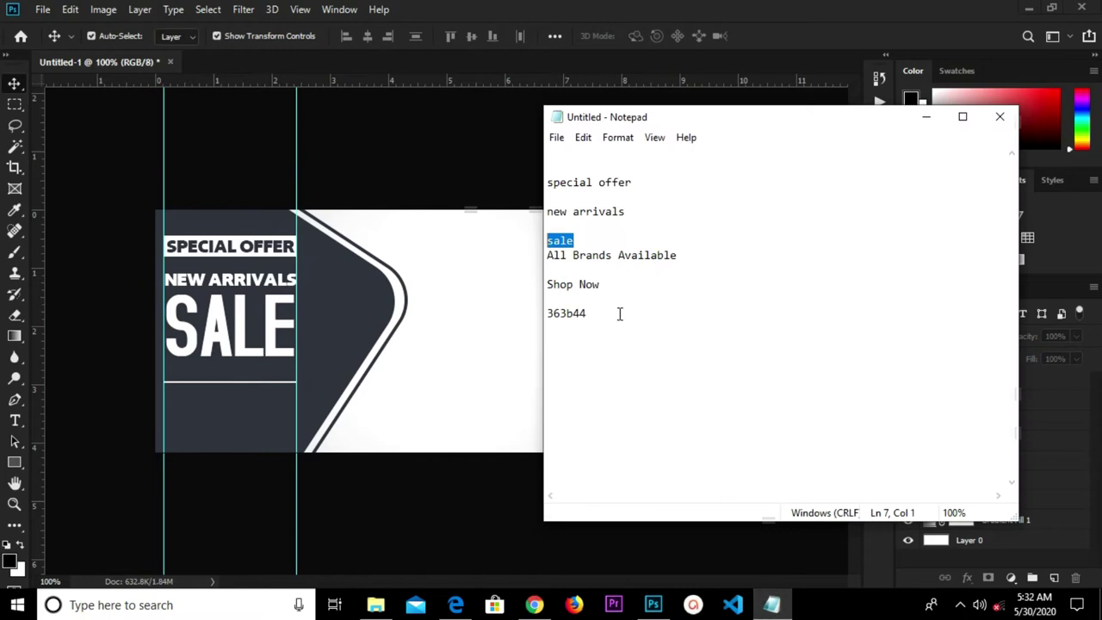
Copy 'All Brands Available' from Notepad and return to Photoshop's Type tool
left_click_drag(696, 254, 545, 257)
right_click(607, 255)
left_click(629, 303)
left_click(482, 347)
key("t")
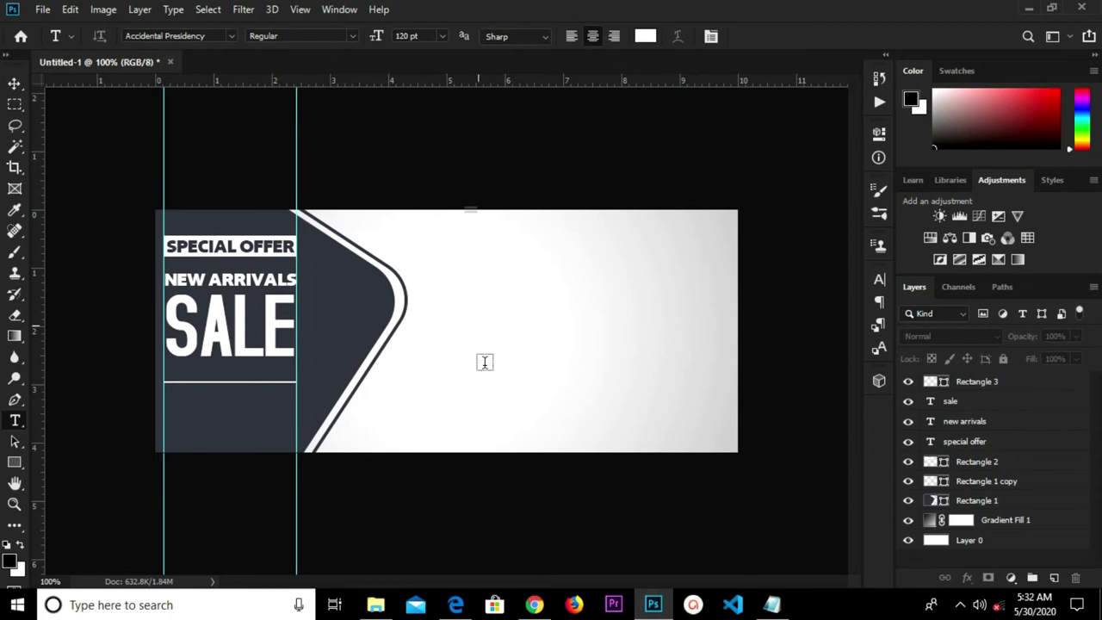
left_click(441, 36)
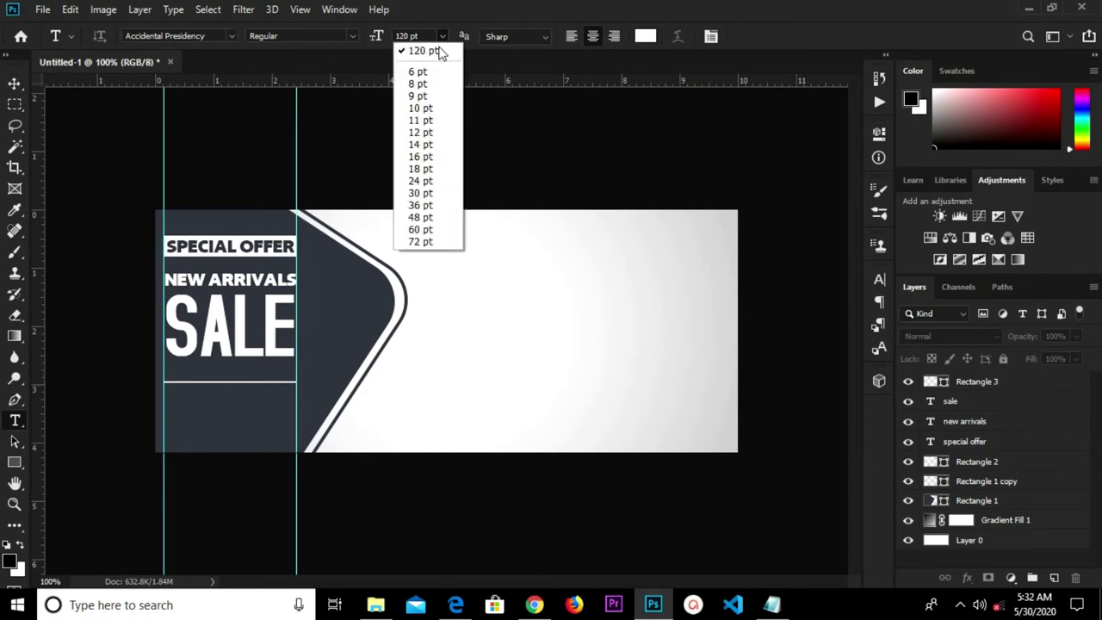
Paste 'All Brands Available' as a 10 pt text line below the white bar
left_click(421, 107)
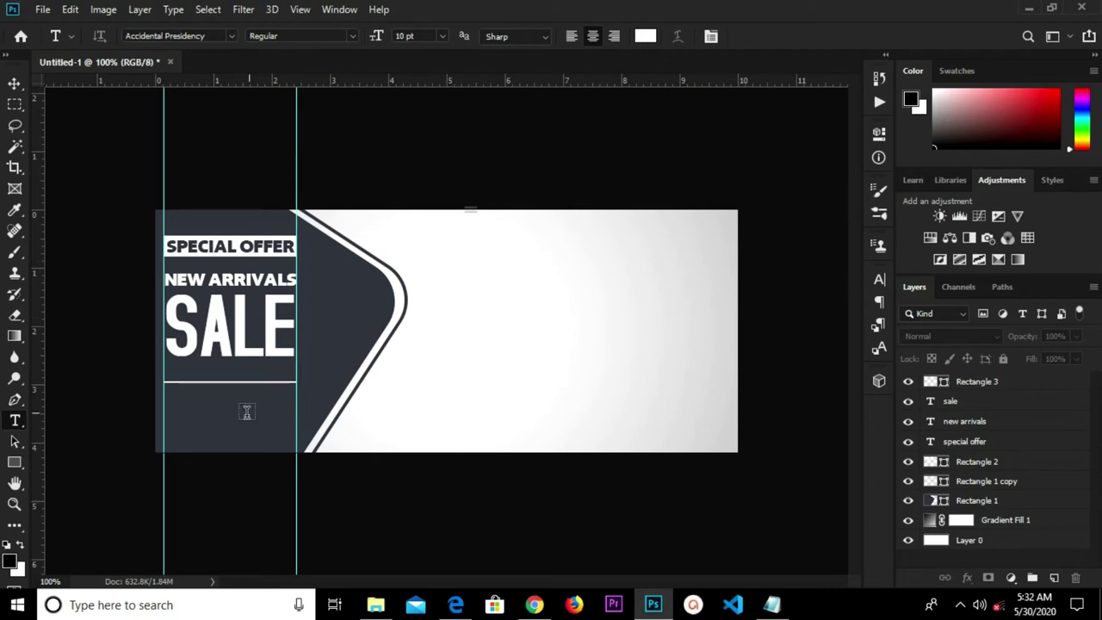
left_click(202, 418)
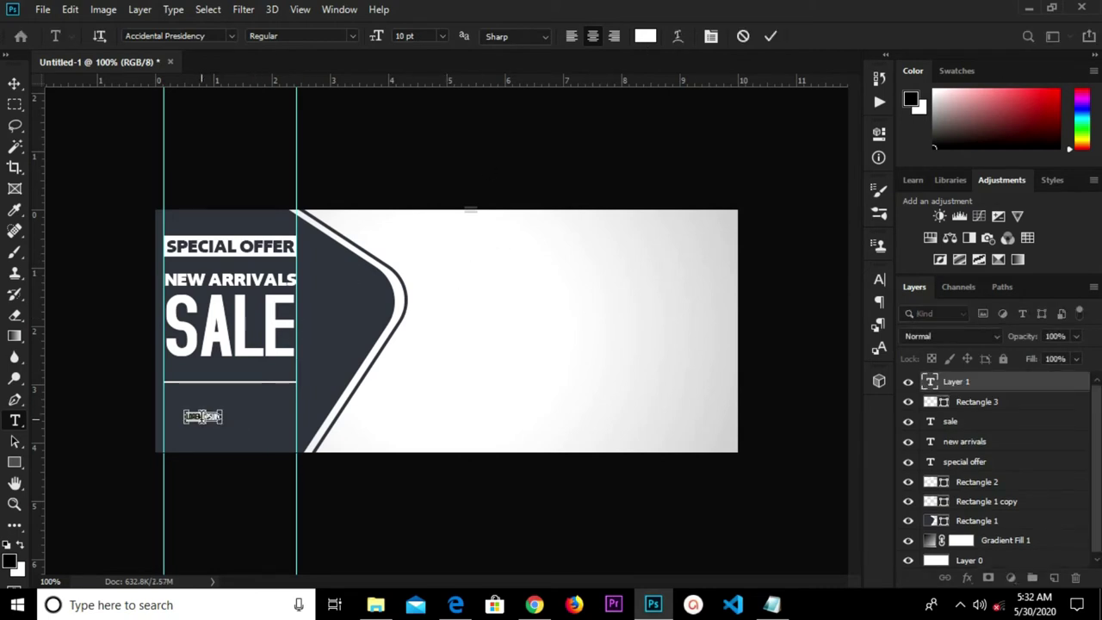
key("ctrl+v")
left_click(770, 37)
Set the line's font to AuxinDemiBold and turn off All Caps
left_click(879, 278)
left_click(762, 303)
type("a")
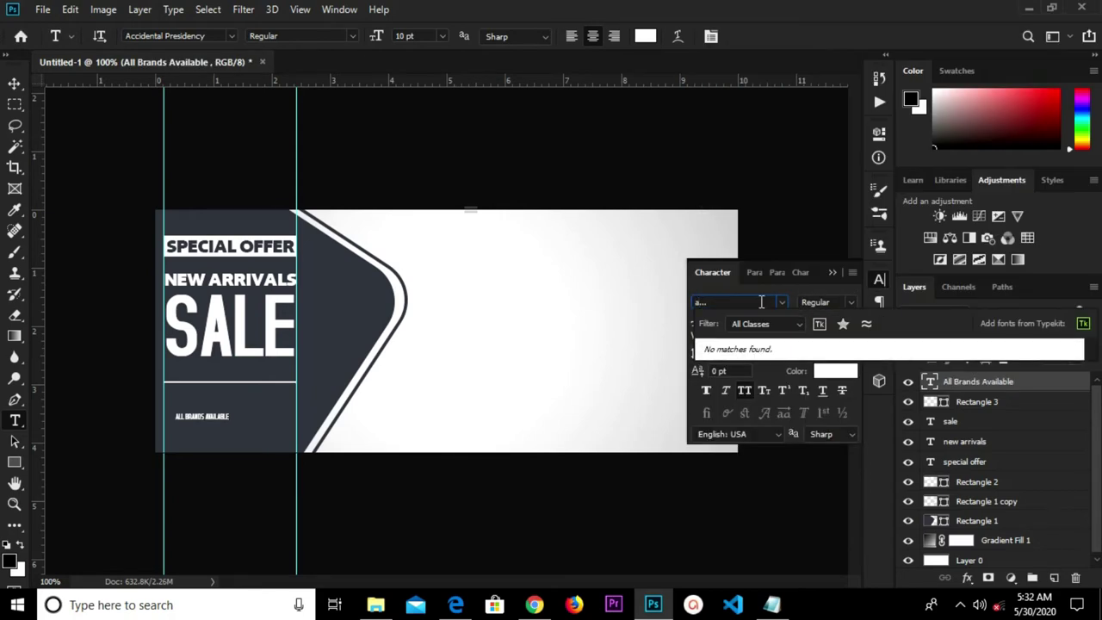
type("u")
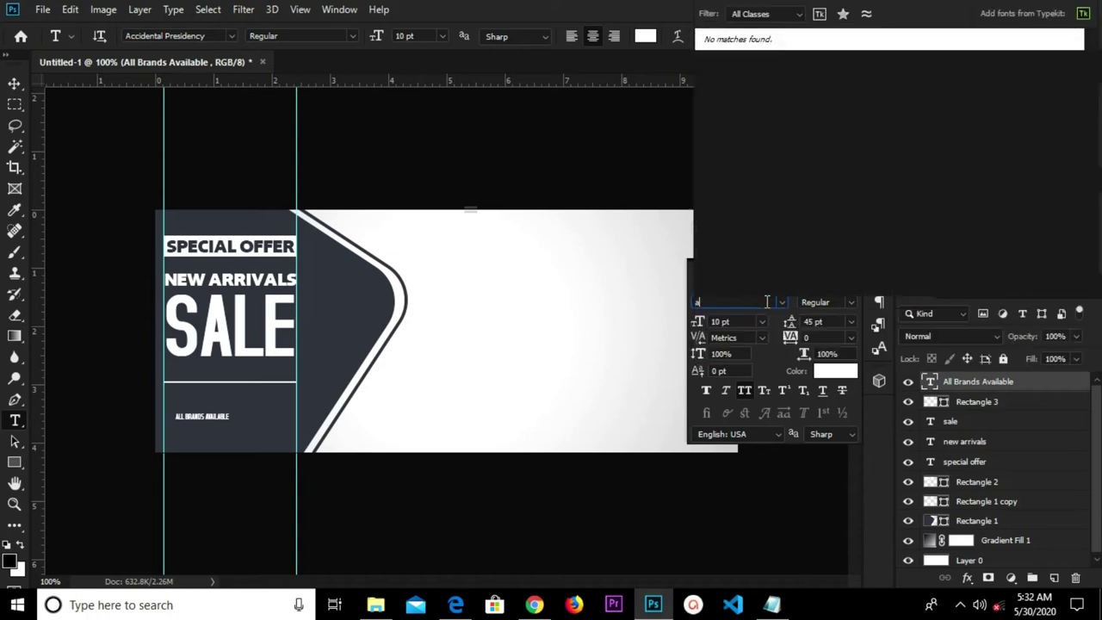
type("xinDemiBold")
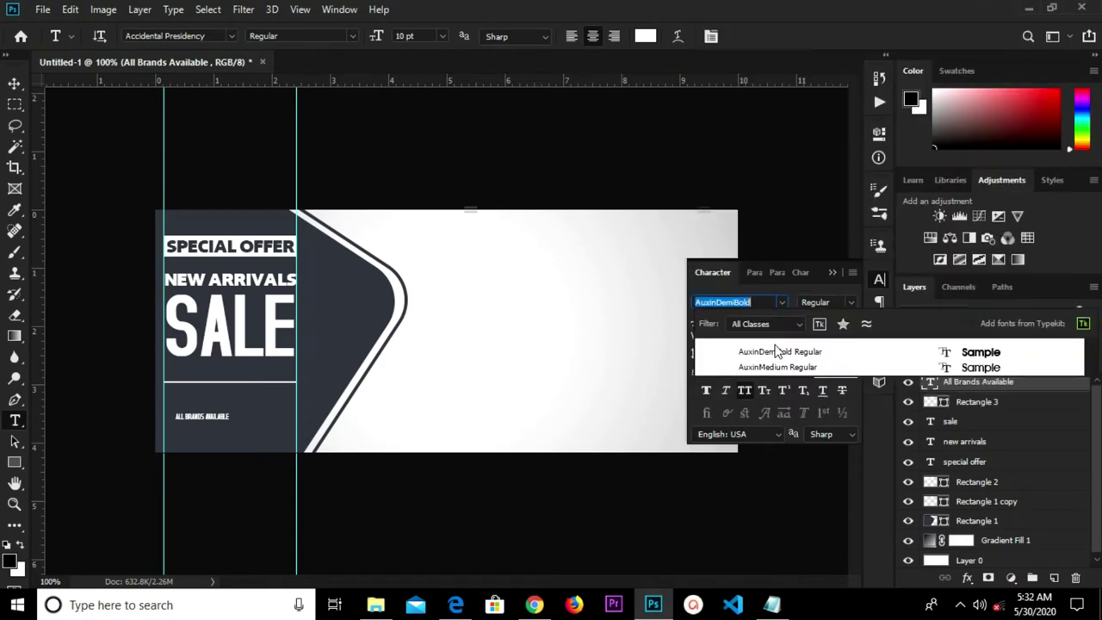
left_click(775, 351)
left_click(745, 390)
left_click(832, 273)
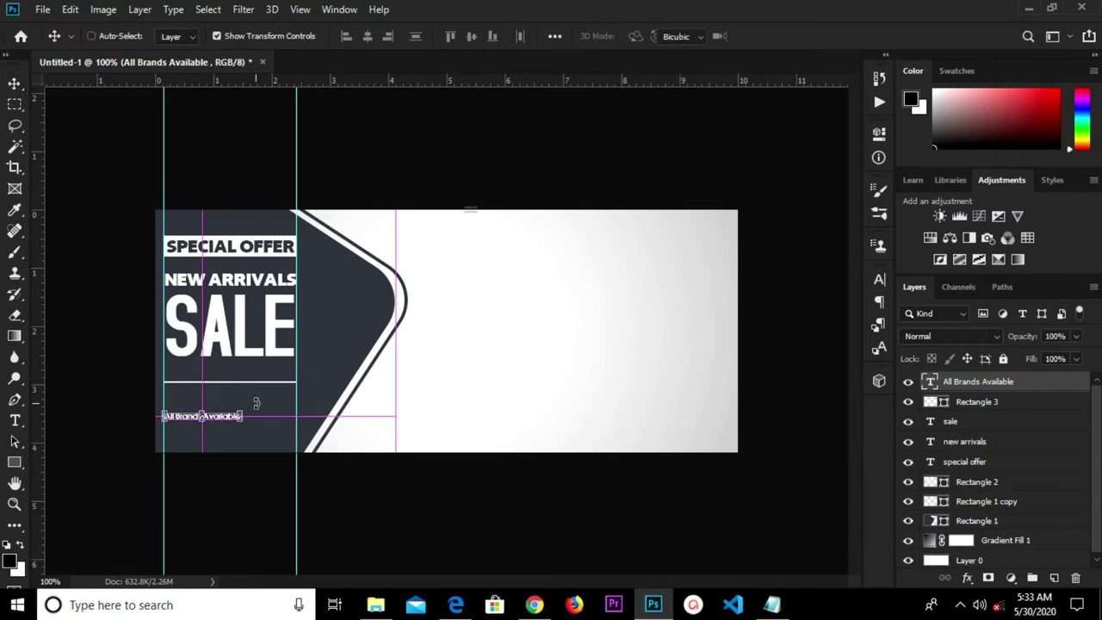
Enlarge the text to about 176% and place it just under SALE
key("ctrl+t")
mouse_move(245, 410)
left_mouse_down()
mouse_move(301, 395)
mouse_move(261, 370)
left_mouse_up()
left_click(775, 37)
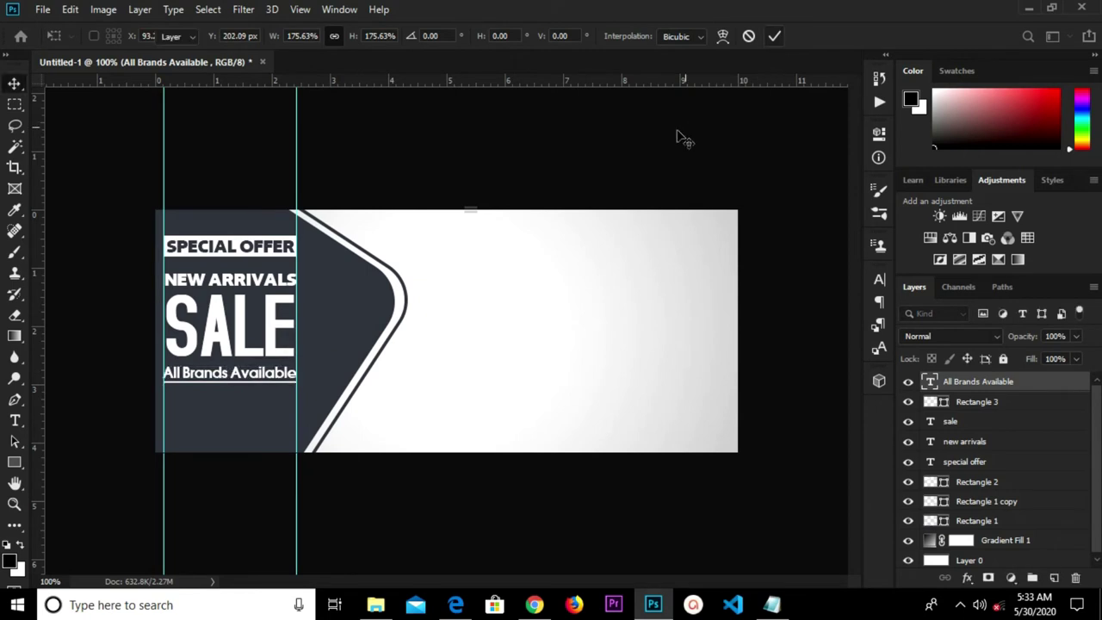
left_click(15, 462)
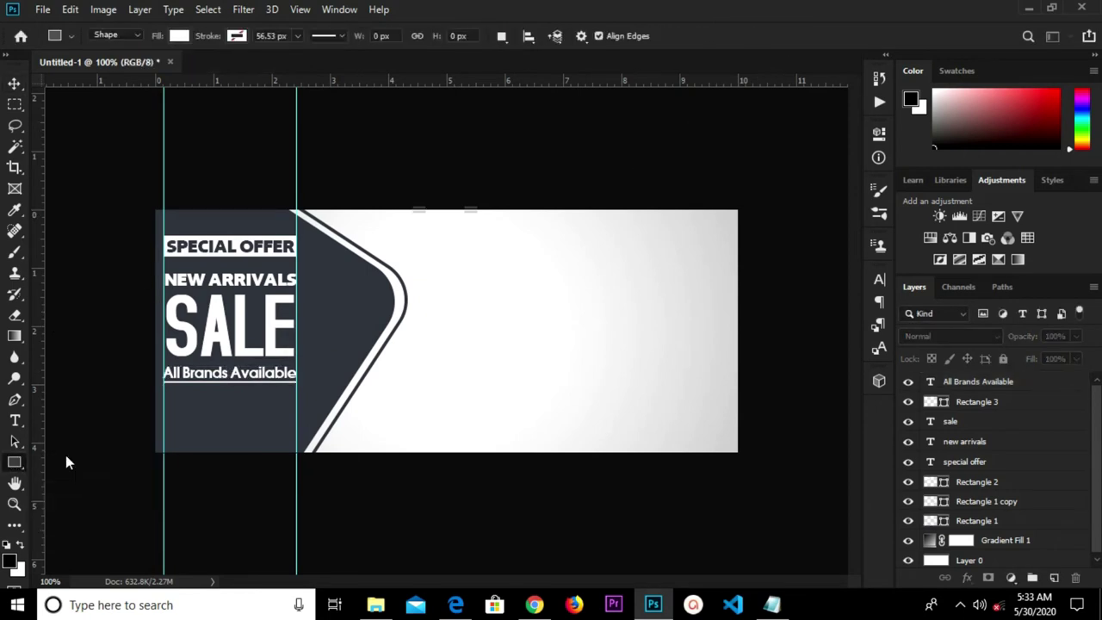
Draw a white 128 × 33 px rounded rectangle below All Brands Available
right_click(16, 460)
key("Escape")
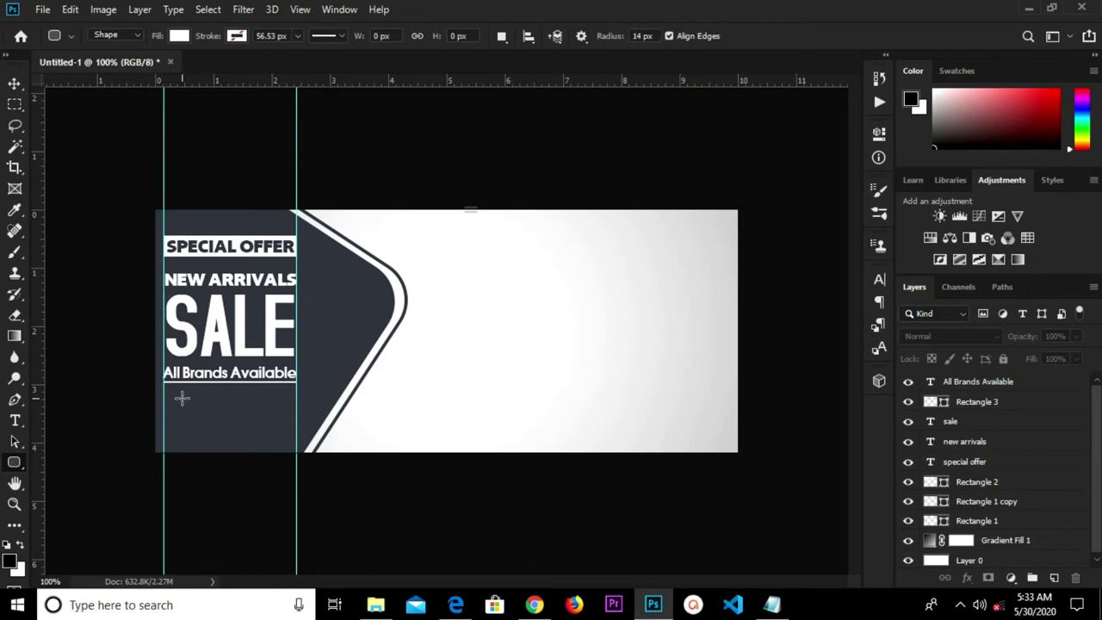
left_click_drag(181, 398, 284, 422)
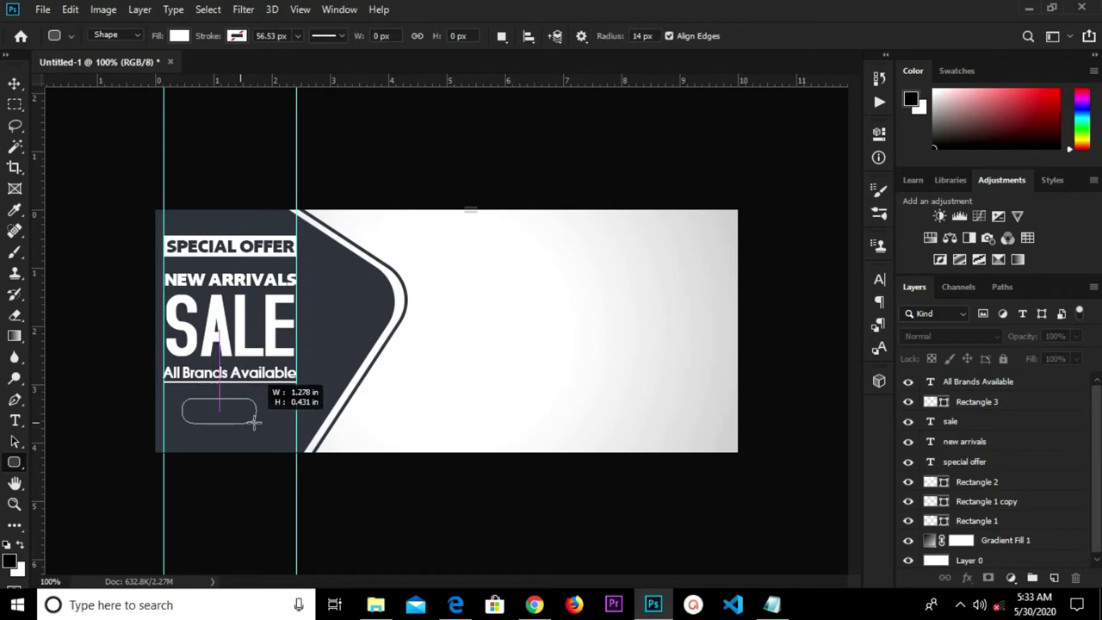
left_click_drag(284, 421, 287, 425)
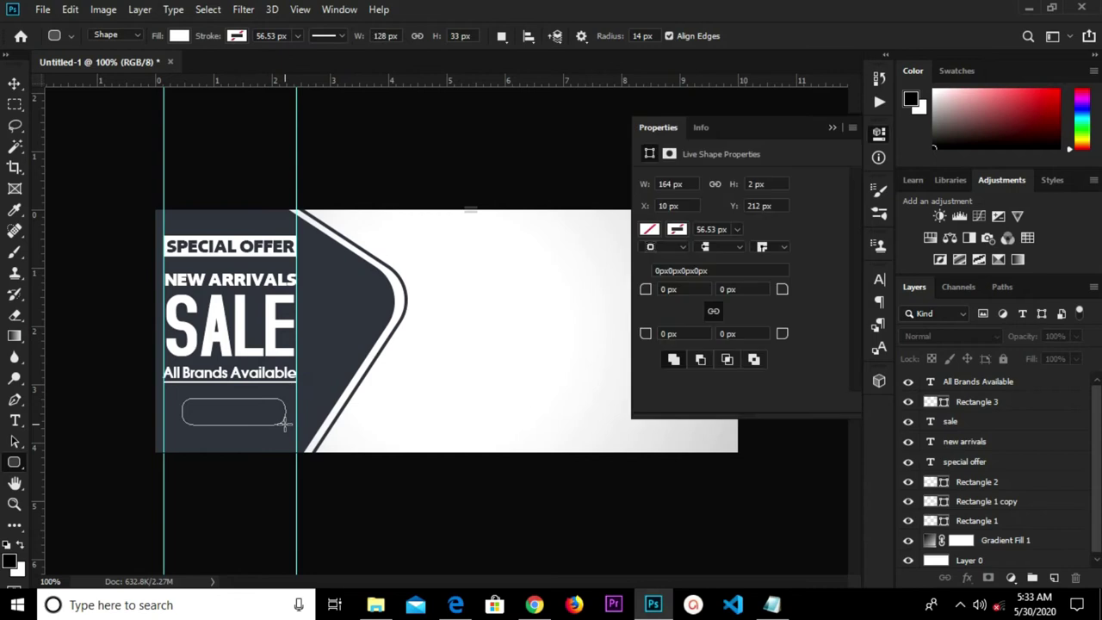
left_click(831, 128)
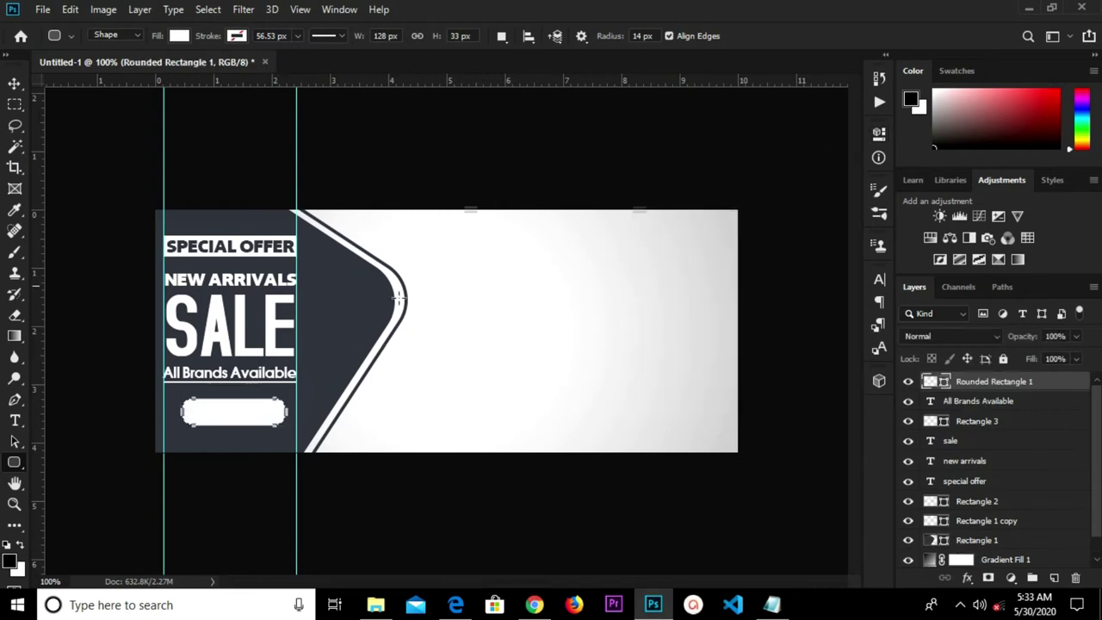
left_click(14, 83)
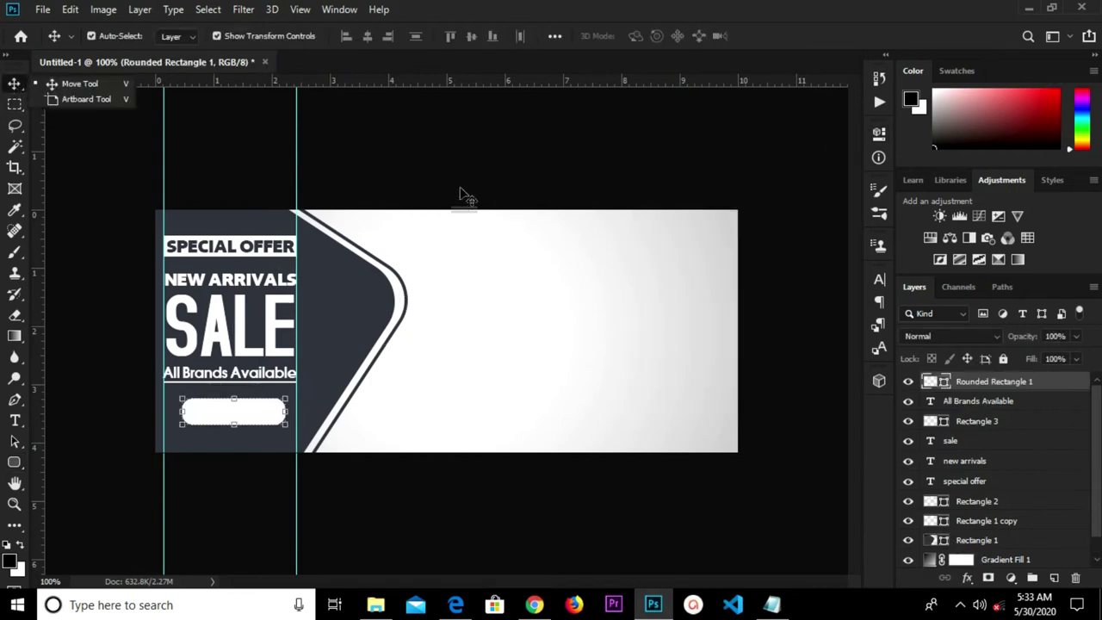
left_click(771, 604)
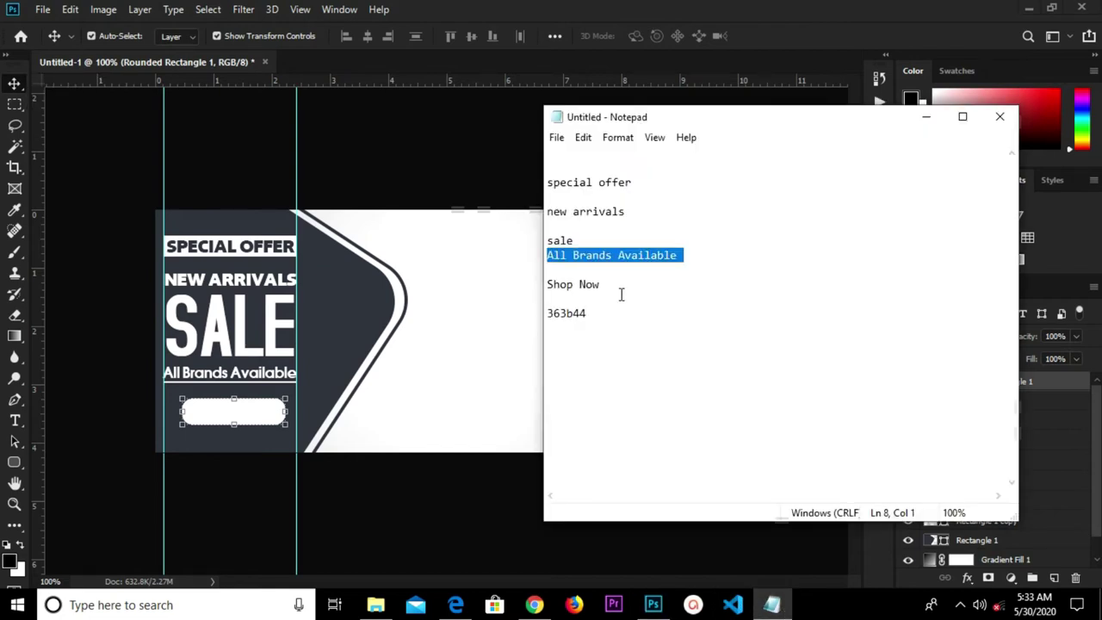
Copy 'Shop Now' from Notepad and return to Photoshop with the Type tool
left_click_drag(600, 284, 528, 284)
right_click(566, 280)
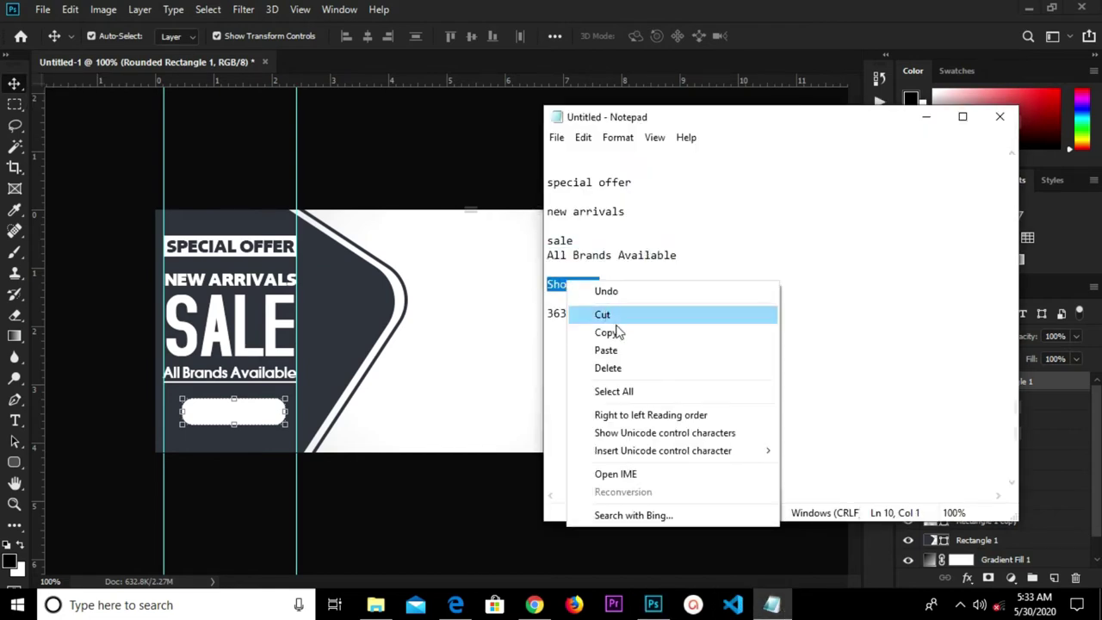
left_click(625, 336)
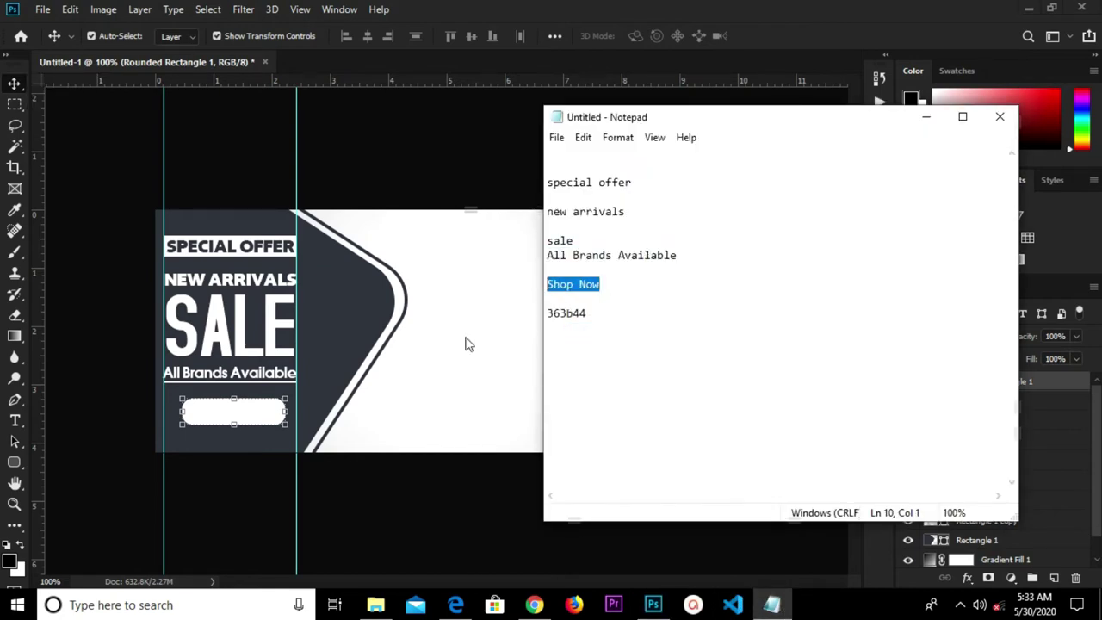
left_click(469, 344)
key("t")
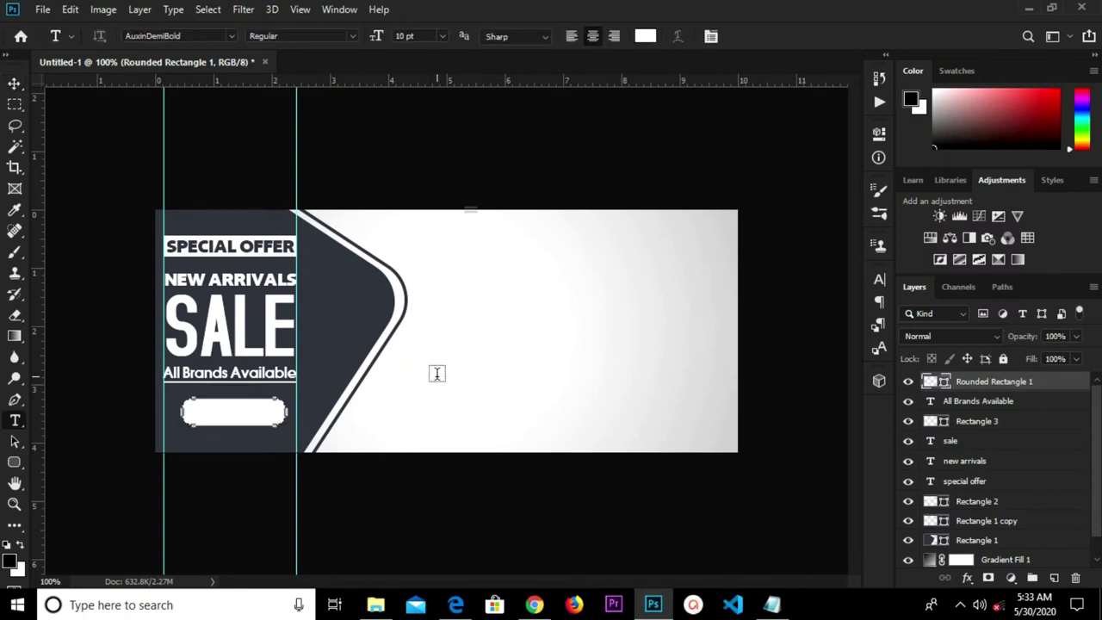
Add 'Shop Now' text in dark blue-grey #363b44
left_click(642, 38)
key("ctrl+v")
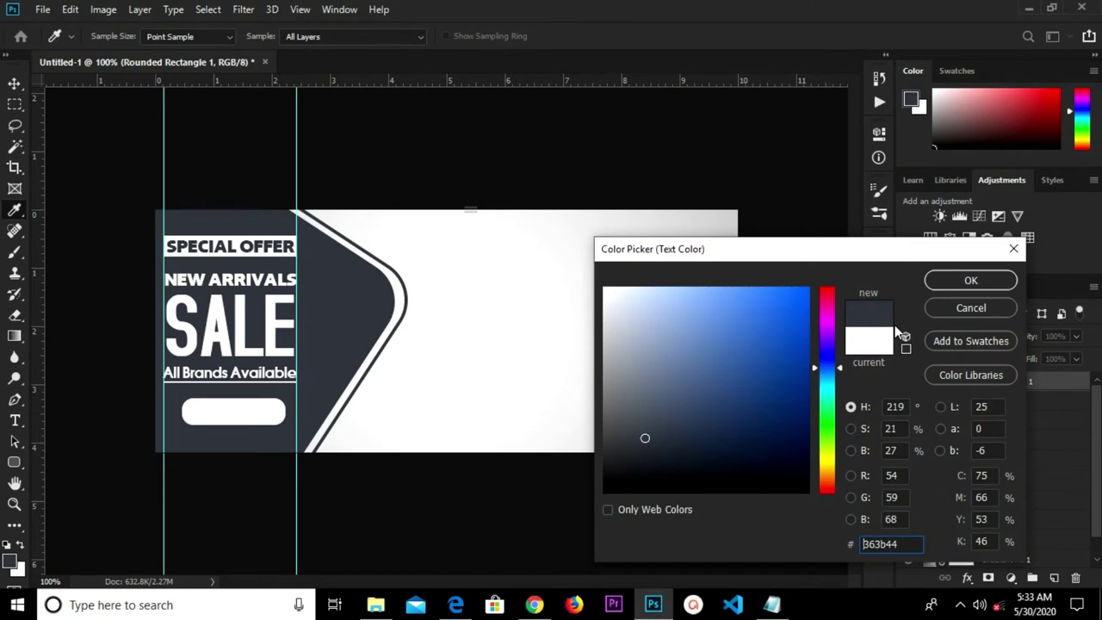
left_click(964, 282)
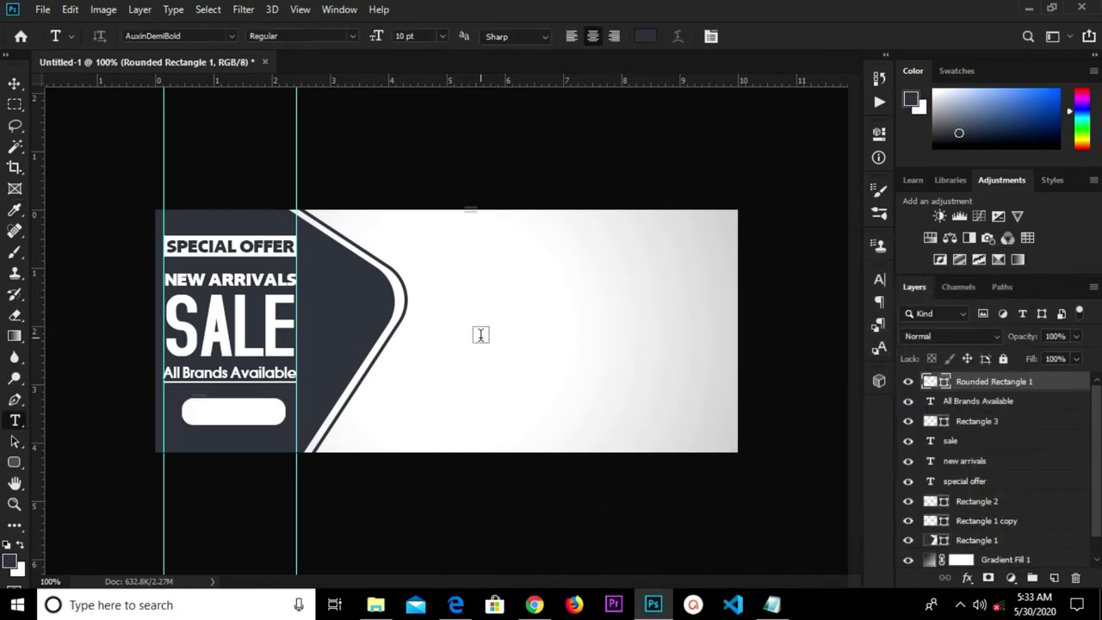
left_click(479, 334)
type("Shop Now")
left_click(769, 37)
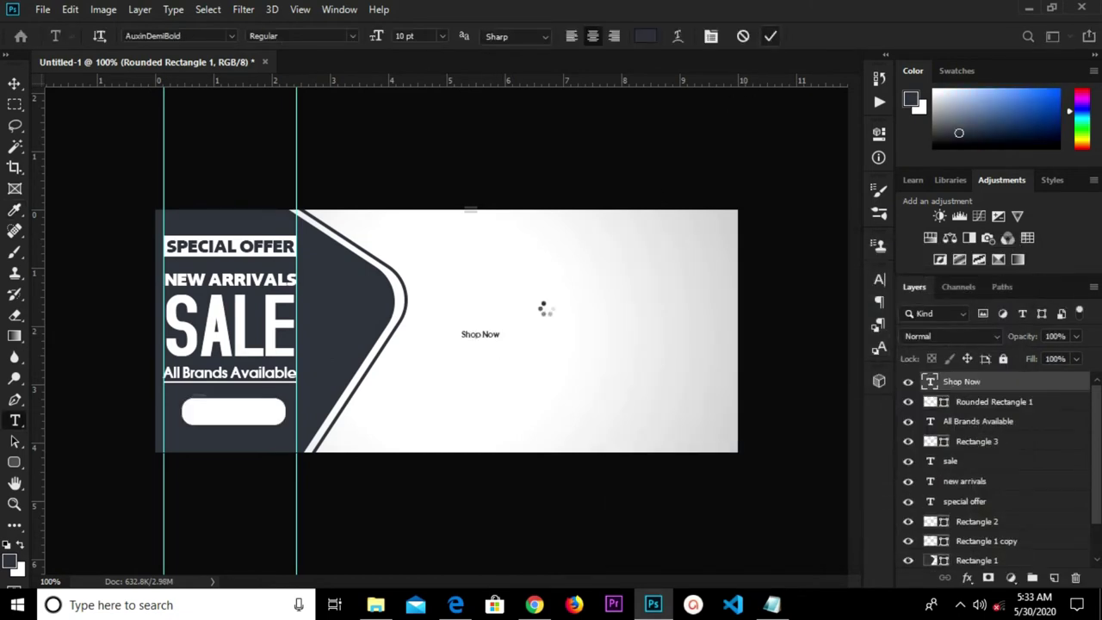
Enlarge Shop Now to about 239% and place it on the white button
key("ctrl+t")
mouse_move(501, 342)
left_mouse_down()
mouse_move(542, 352)
mouse_move(266, 415)
mouse_move(291, 427)
mouse_move(247, 417)
left_mouse_up()
left_click(774, 39)
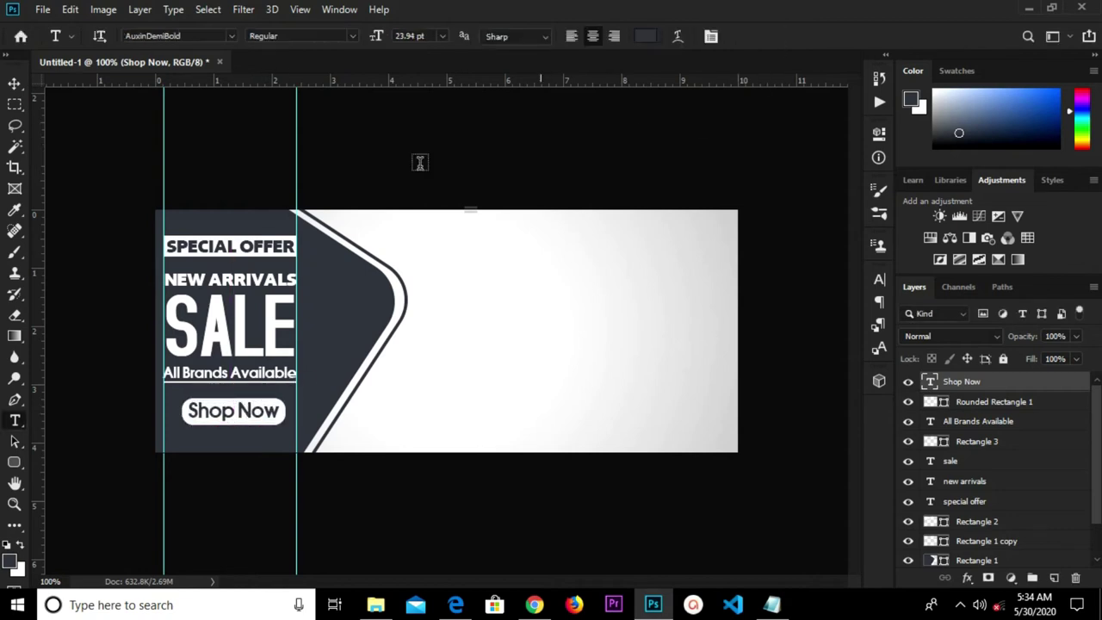
left_click(13, 84)
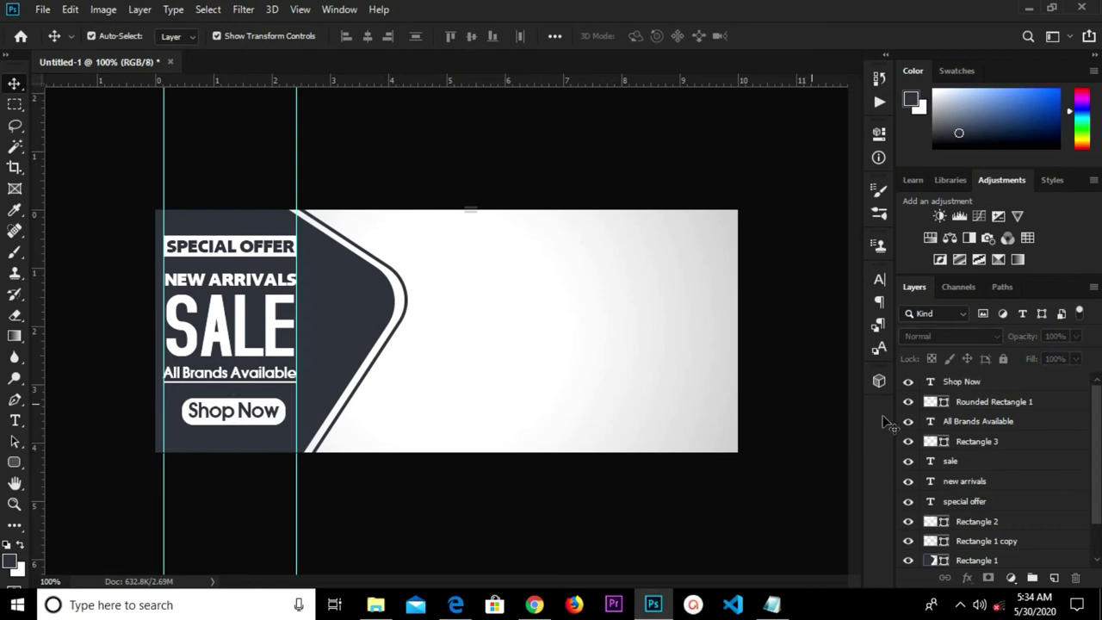
Group the rounded button shape and Shop Now text into Group 1
left_click(987, 402)
left_click(996, 383, "shift")
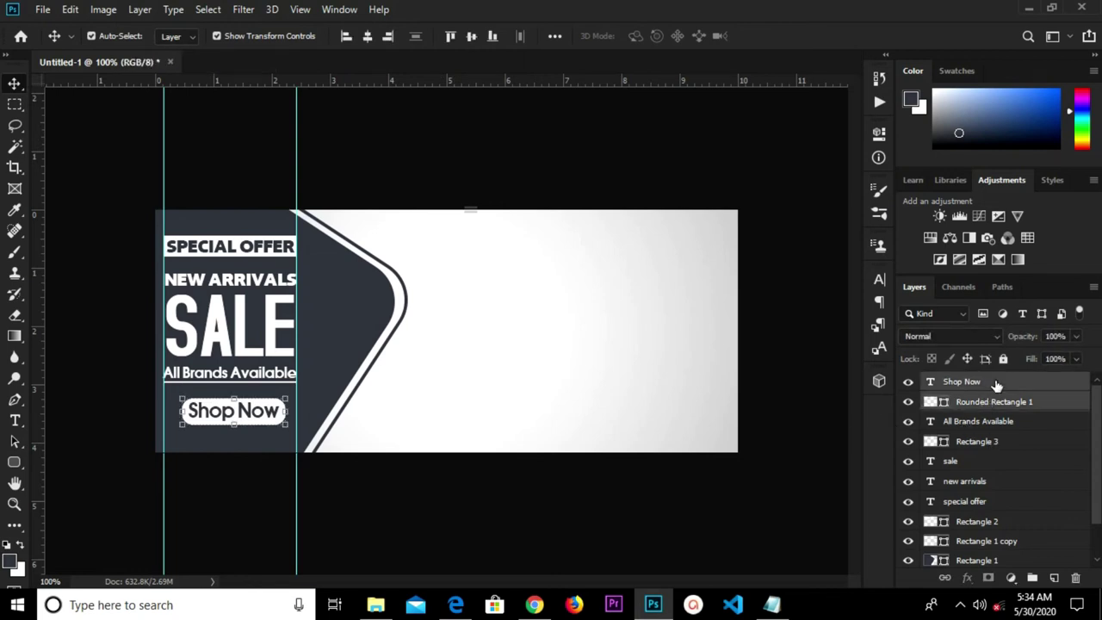
key("ctrl+g")
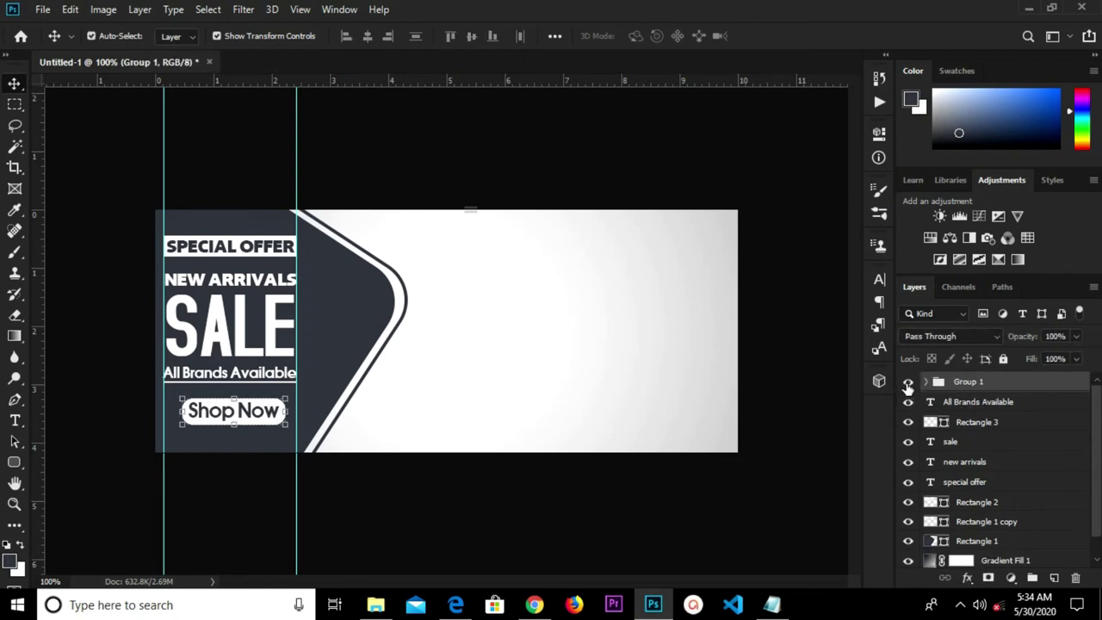
left_click(907, 383)
left_click(907, 383)
Centre the Shop Now button within a marquee area and shift it slightly lower
left_click(15, 104)
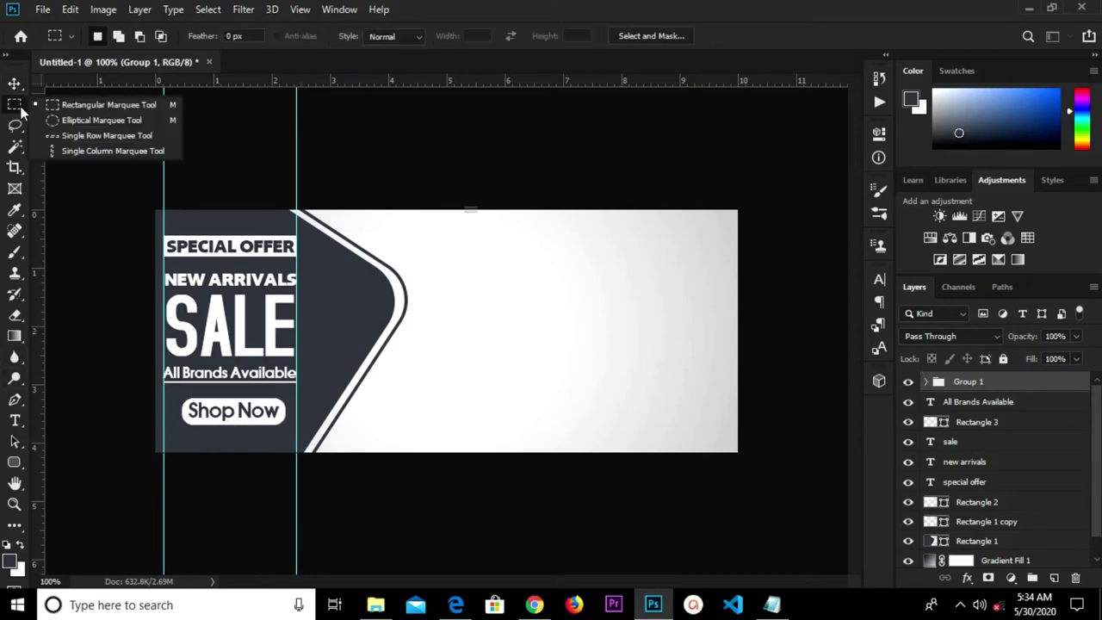
left_click(55, 106)
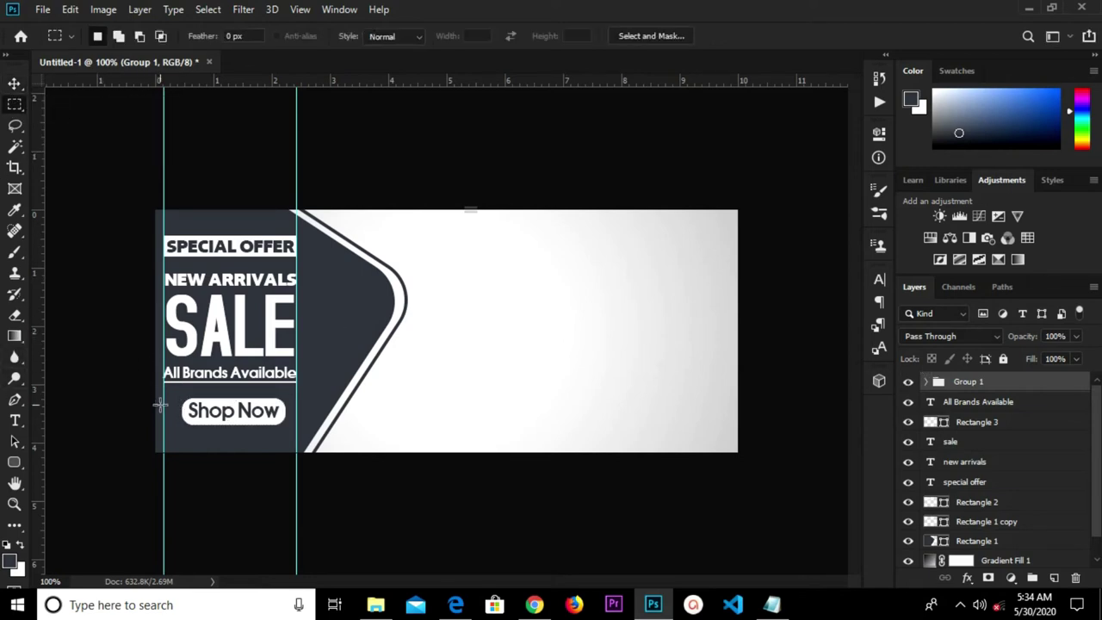
left_click_drag(163, 413, 296, 440)
left_click(15, 84)
left_click(368, 38)
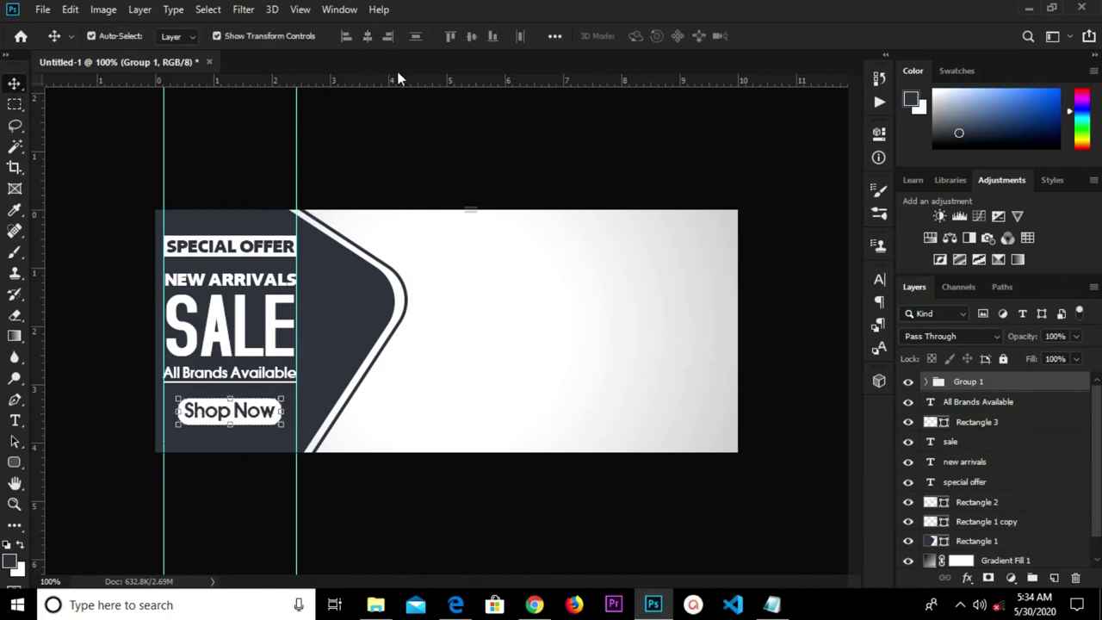
left_click(420, 137)
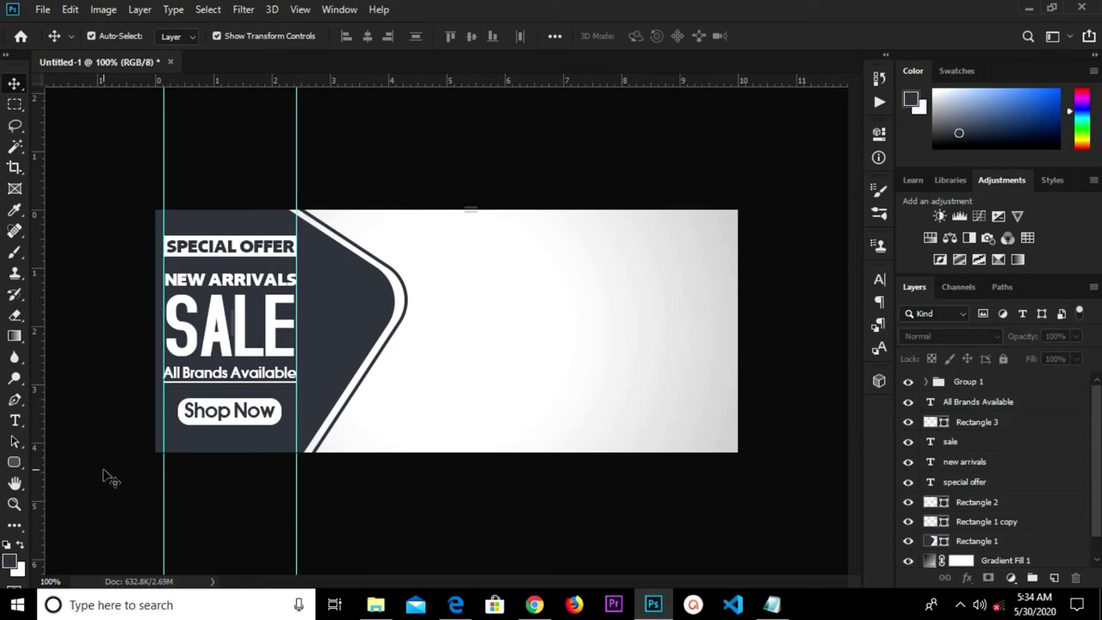
left_click(967, 387)
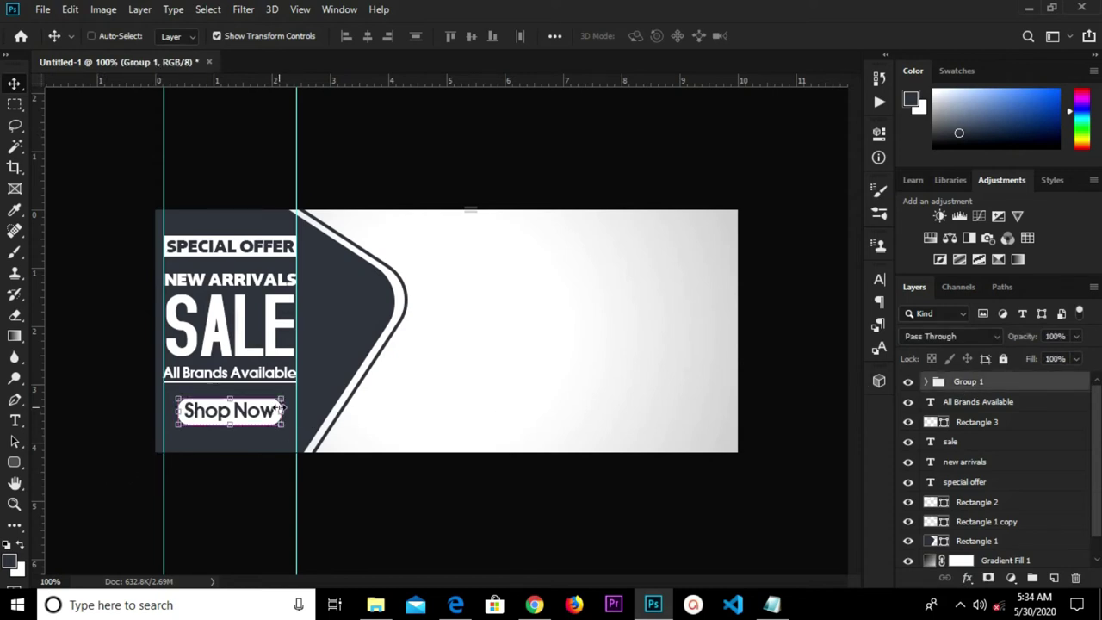
left_click_drag(281, 409, 283, 406)
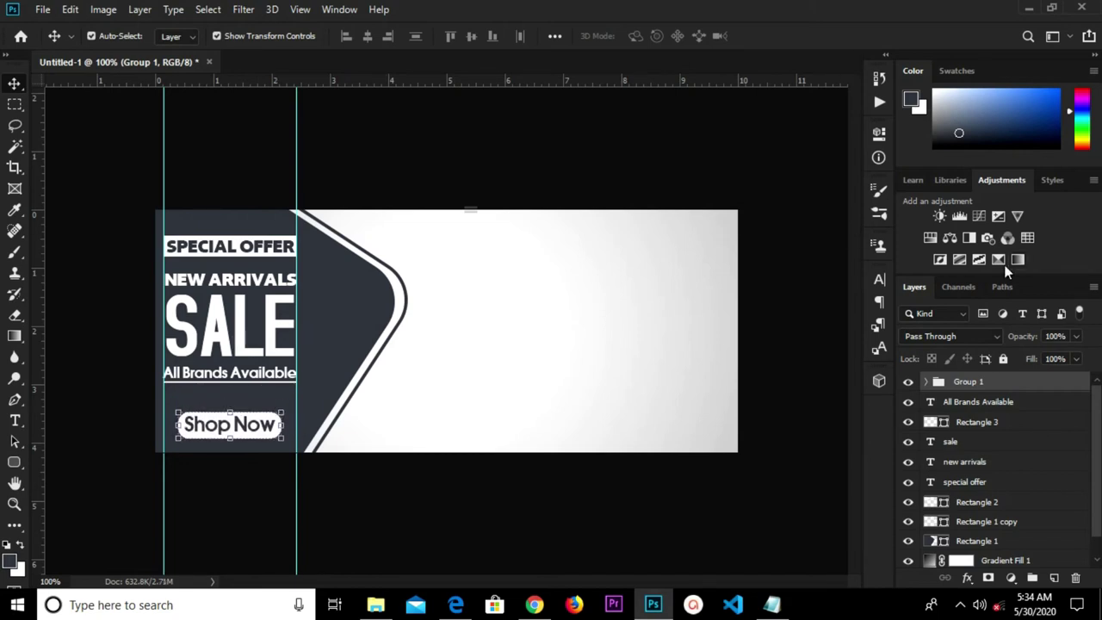
Nudge SPECIAL OFFER and its Rectangle 2 box upward
left_click(964, 482)
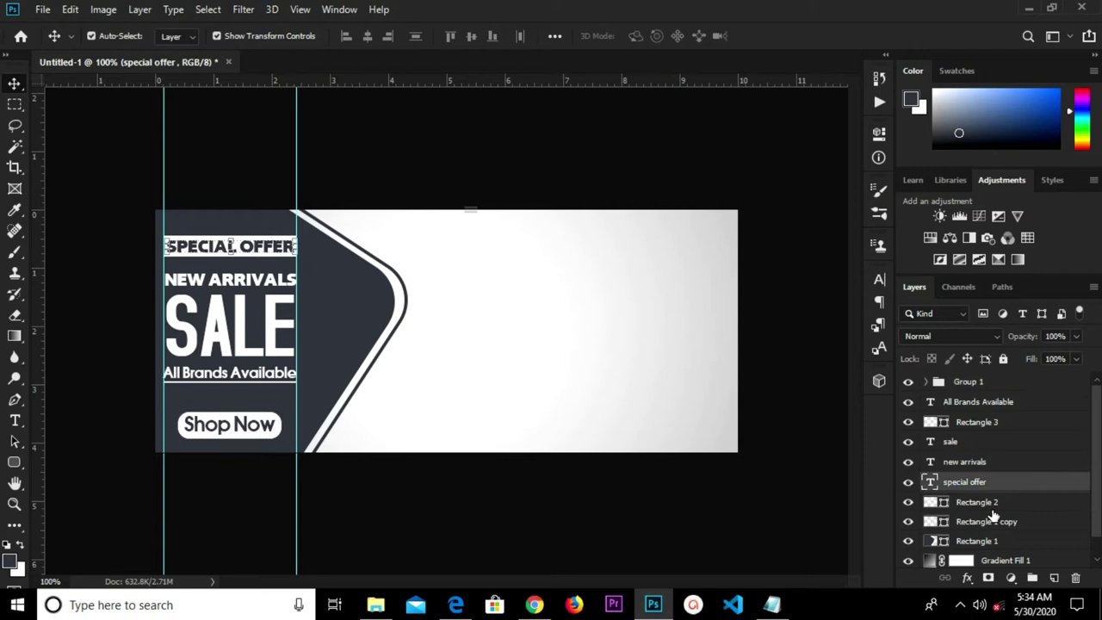
left_click(989, 507, "shift")
key("Up")
key("Up")
key("Up")
key("Up")
key("Up")
key("Up")
key("Up")
key("Up")
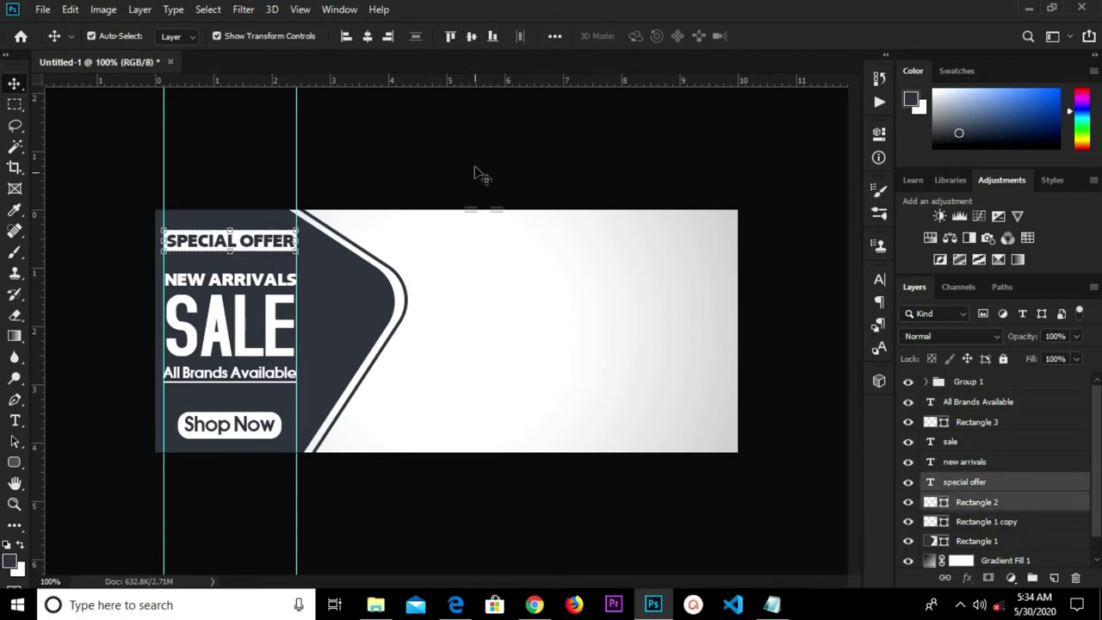
left_click(475, 162)
left_click(42, 10)
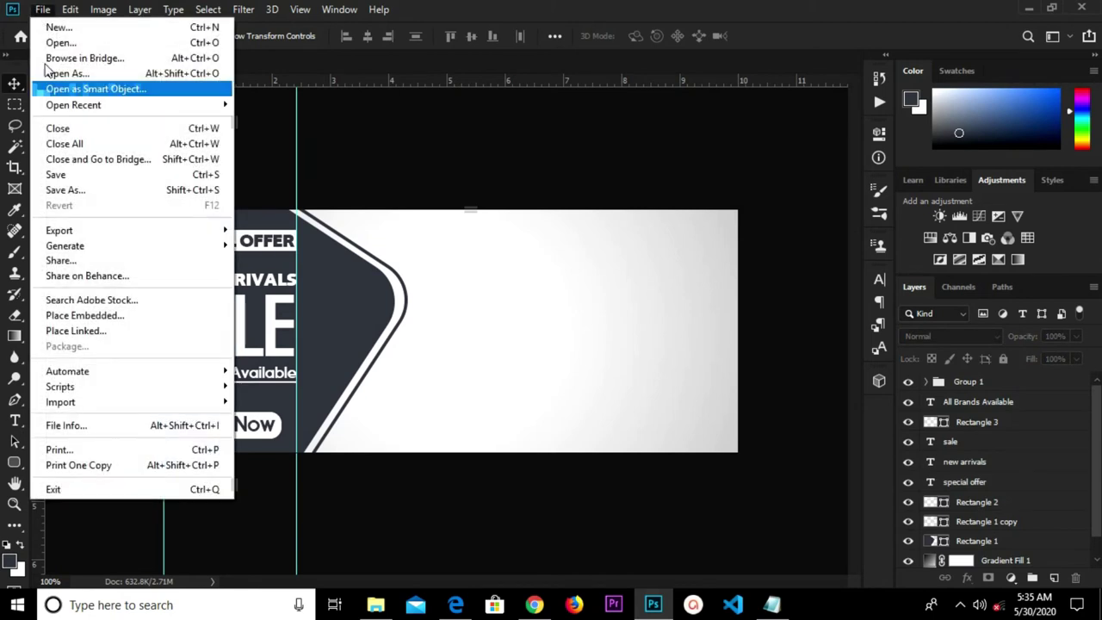
Place the shoe image as an embedded layer on the banner
left_click(96, 318)
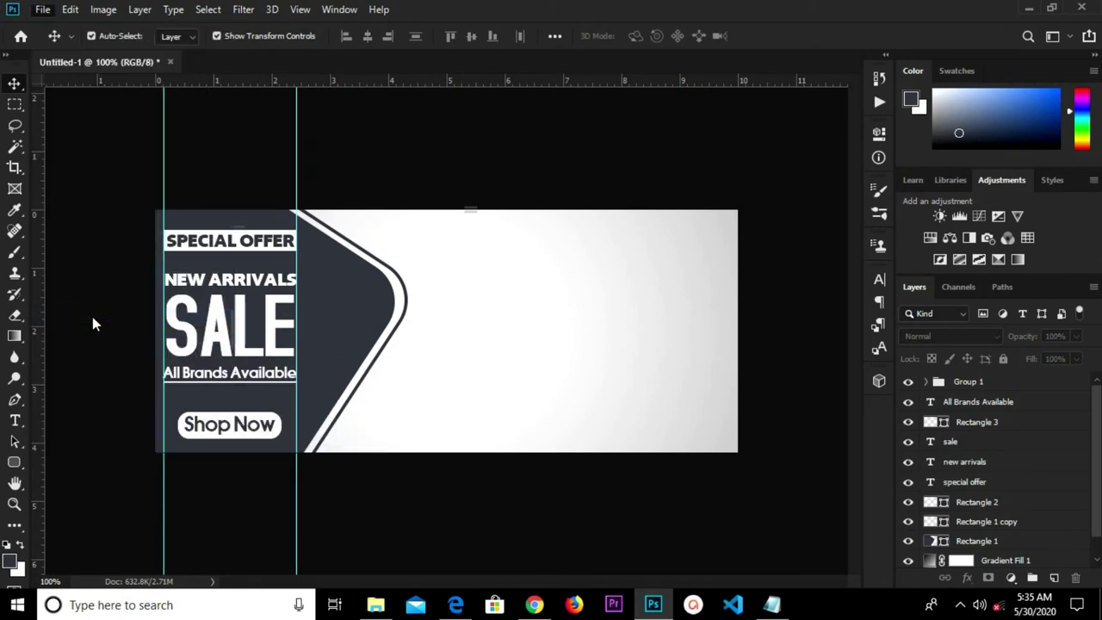
left_click(157, 160)
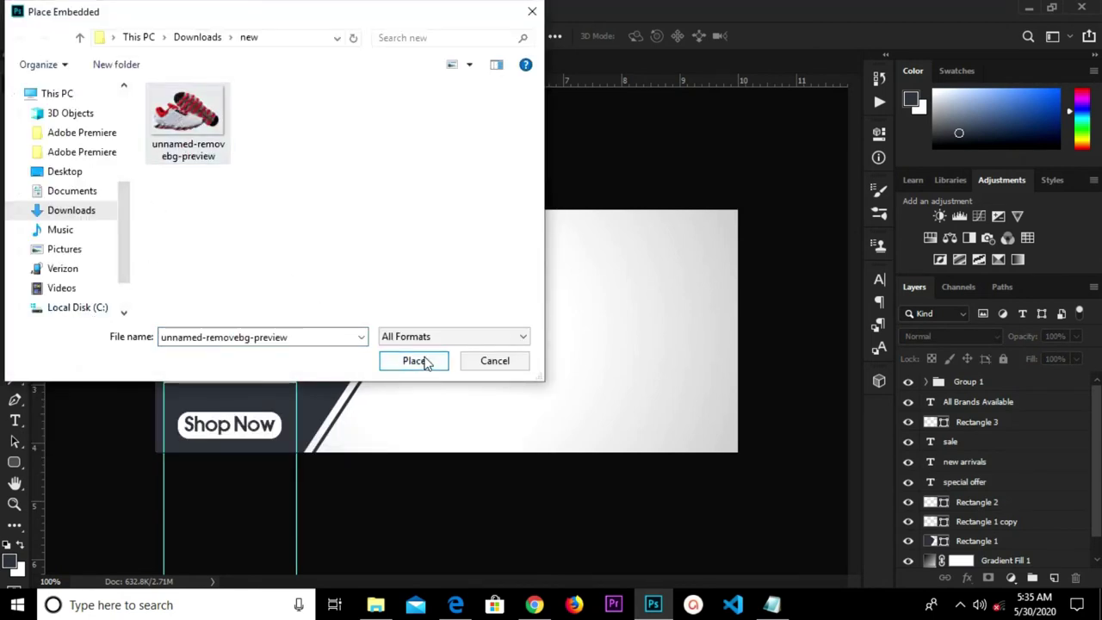
left_click(428, 363)
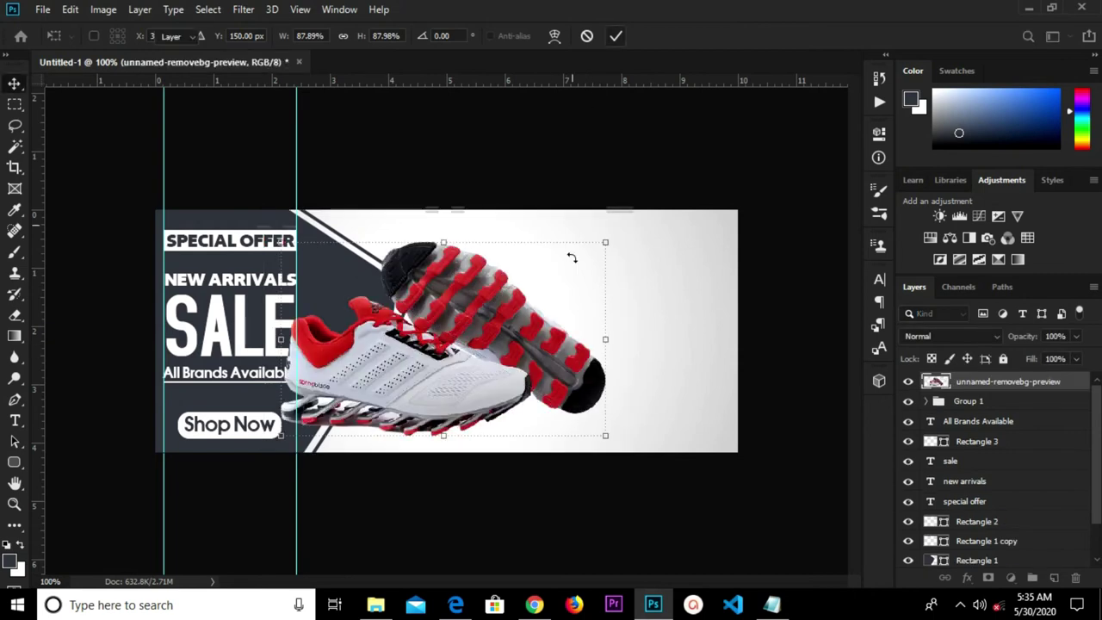
key("Return")
Scale the sneaker to about 75% and position it right of the dark panel
right_click(993, 384)
left_click(809, 172)
key("ctrl+t")
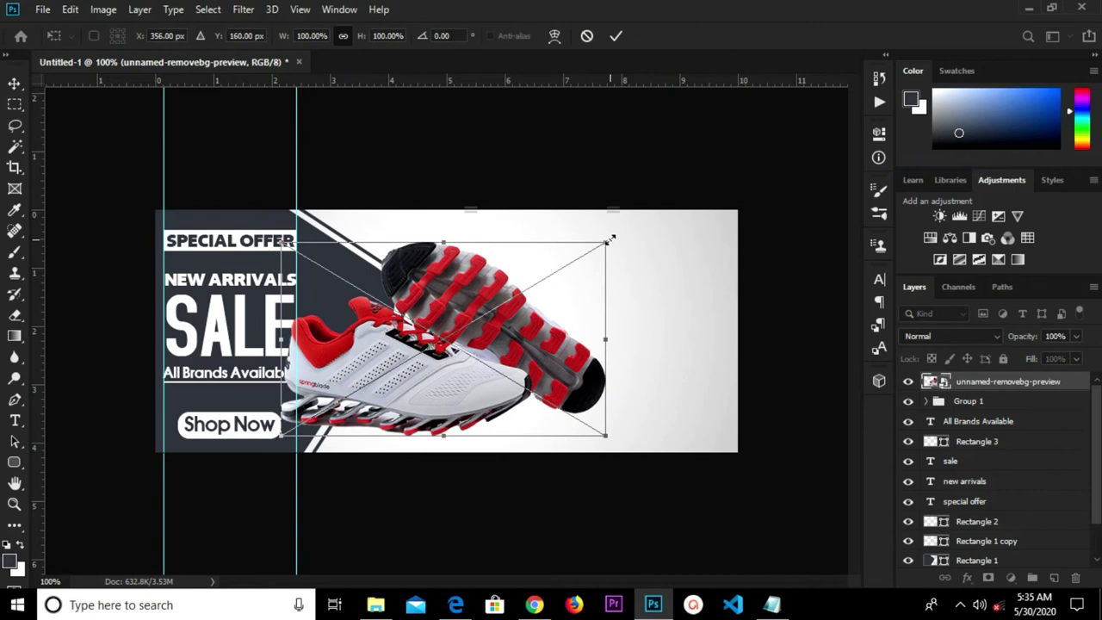
left_click_drag(605, 245, 513, 297)
left_click_drag(407, 397, 510, 361)
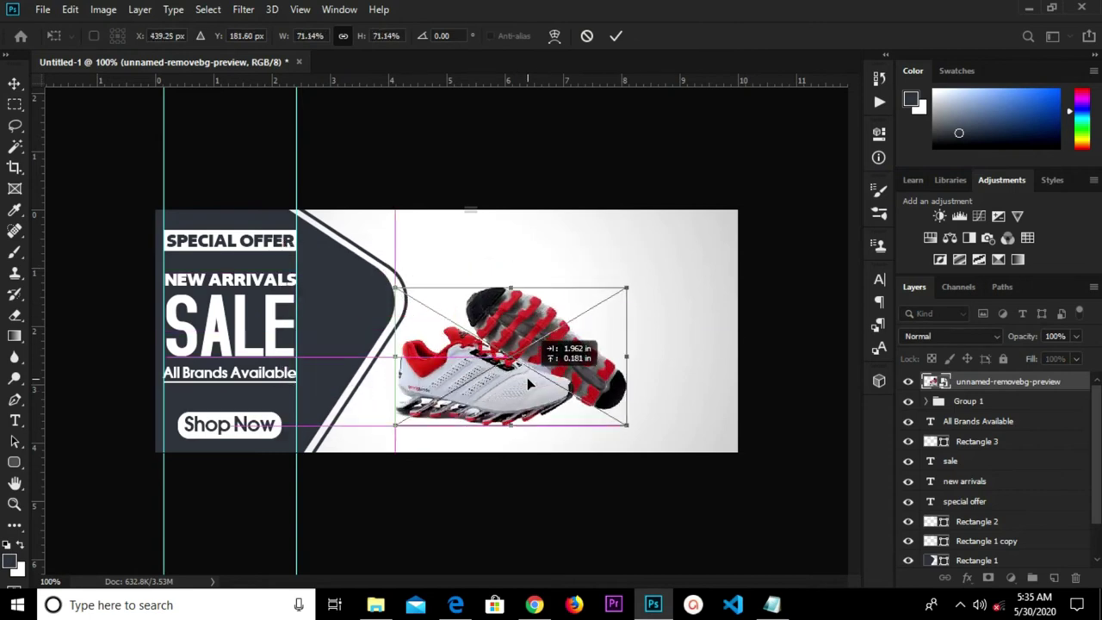
left_click_drag(617, 262, 592, 277)
mouse_move(508, 346)
left_mouse_down()
mouse_move(529, 355)
mouse_move(540, 327)
left_mouse_up()
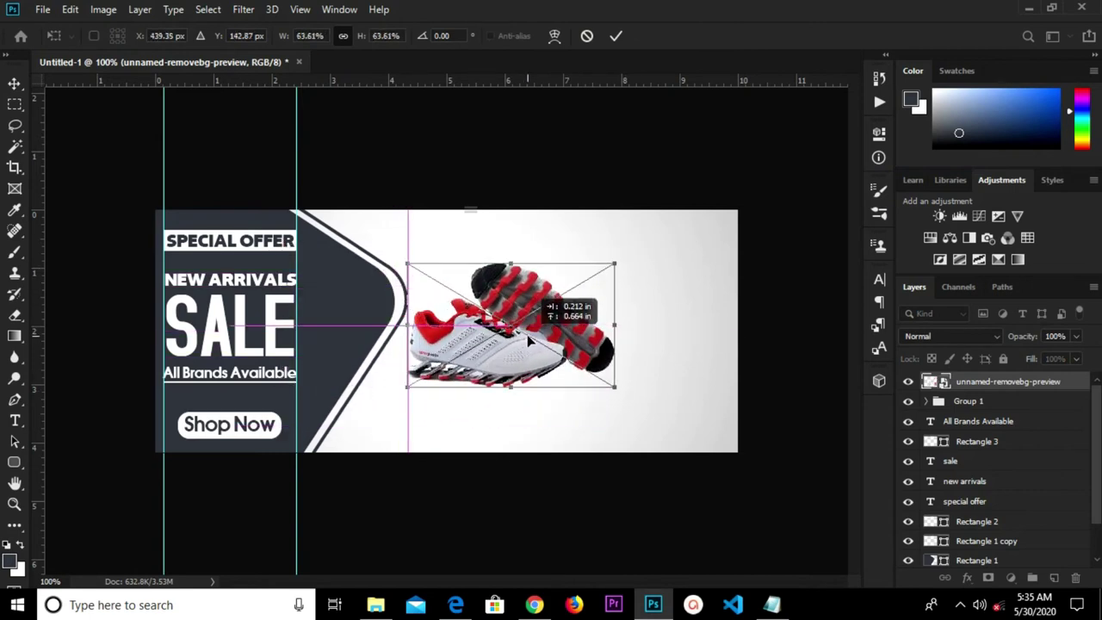
left_click_drag(617, 388, 637, 400)
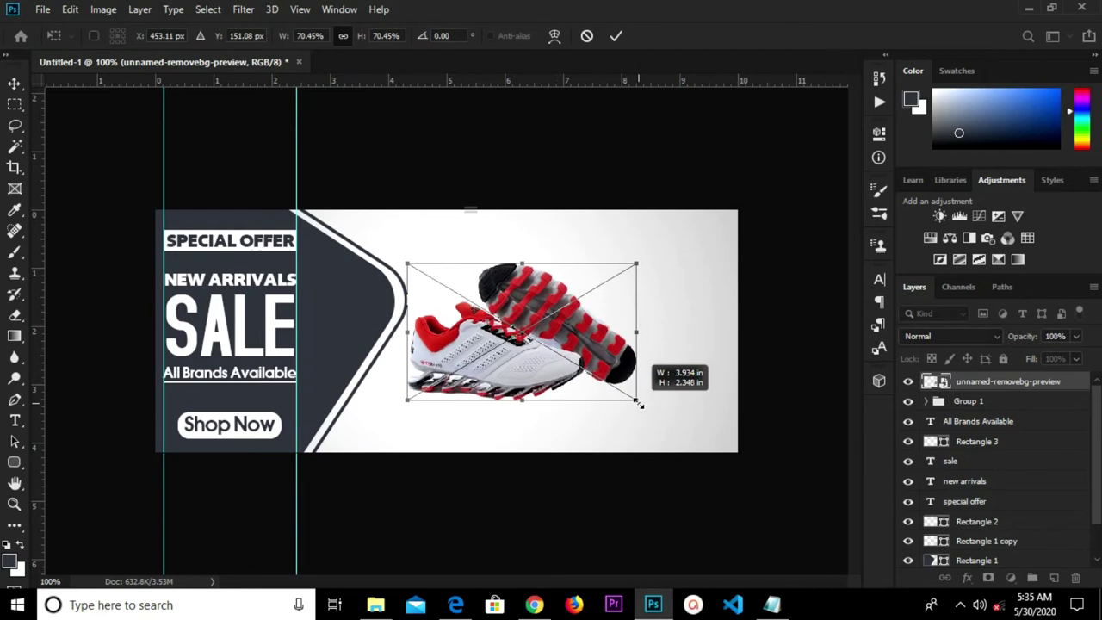
mouse_move(565, 384)
left_mouse_down()
mouse_move(553, 385)
mouse_move(571, 380)
left_mouse_up()
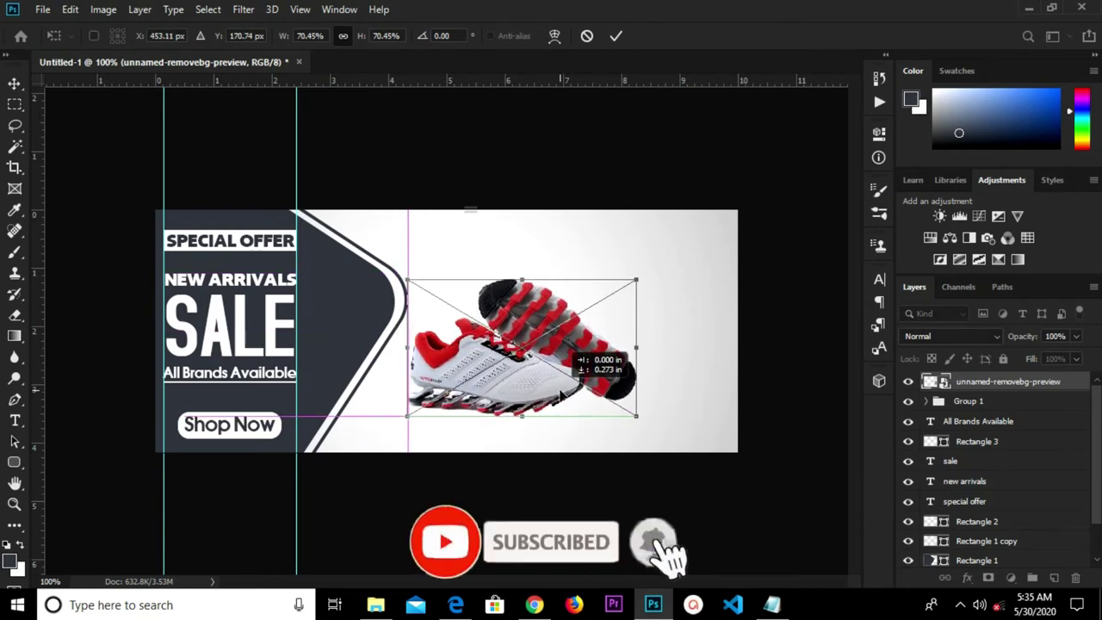
left_click_drag(636, 393, 647, 402)
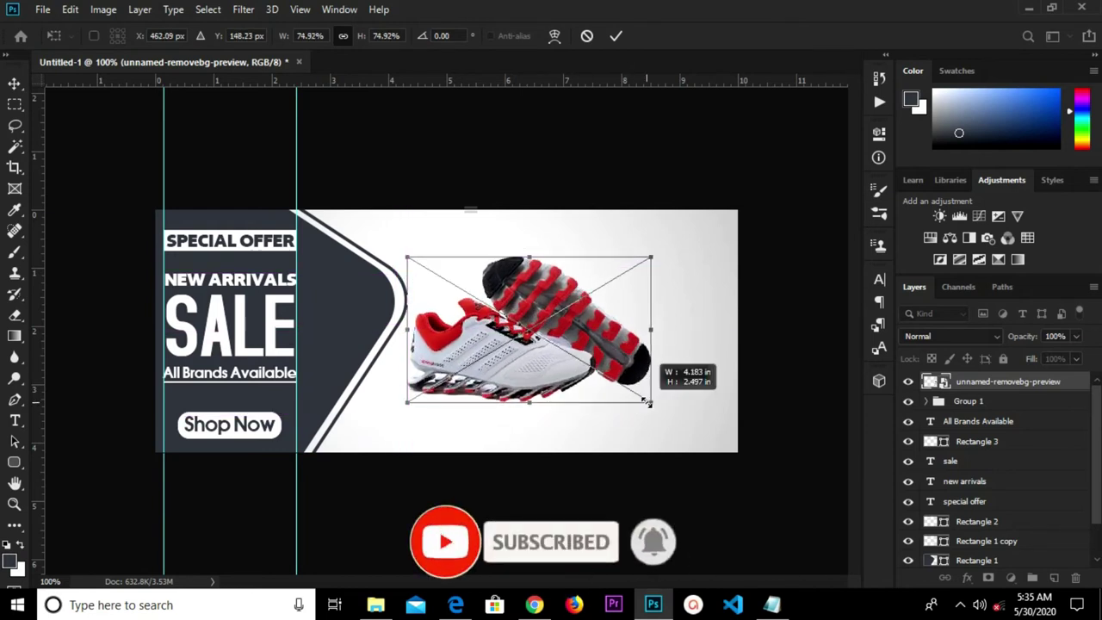
left_click(616, 35)
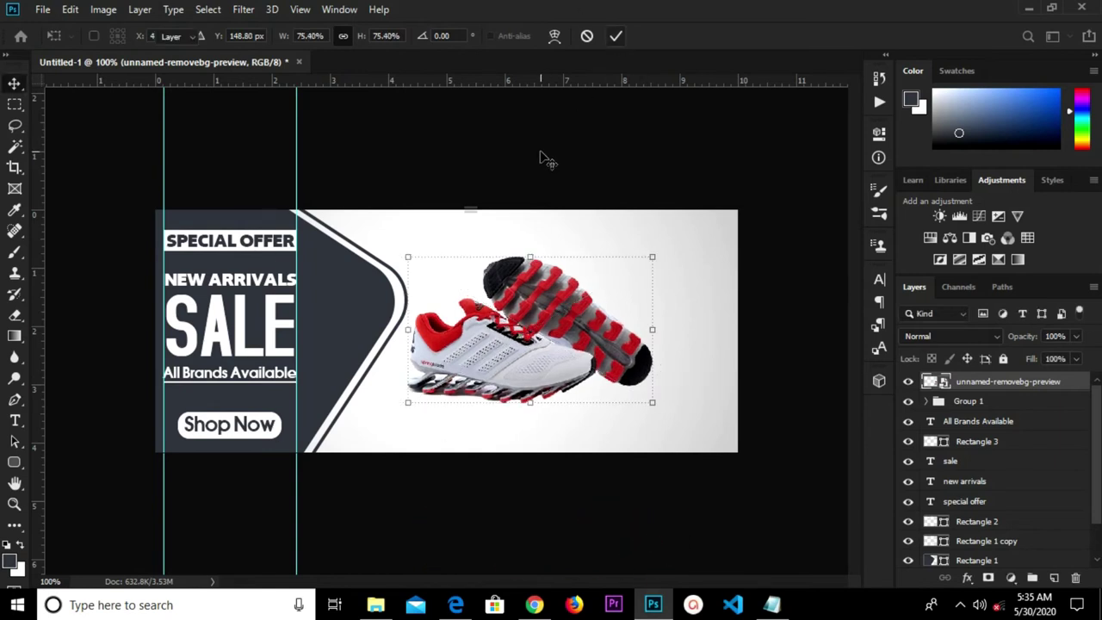
left_click(546, 156)
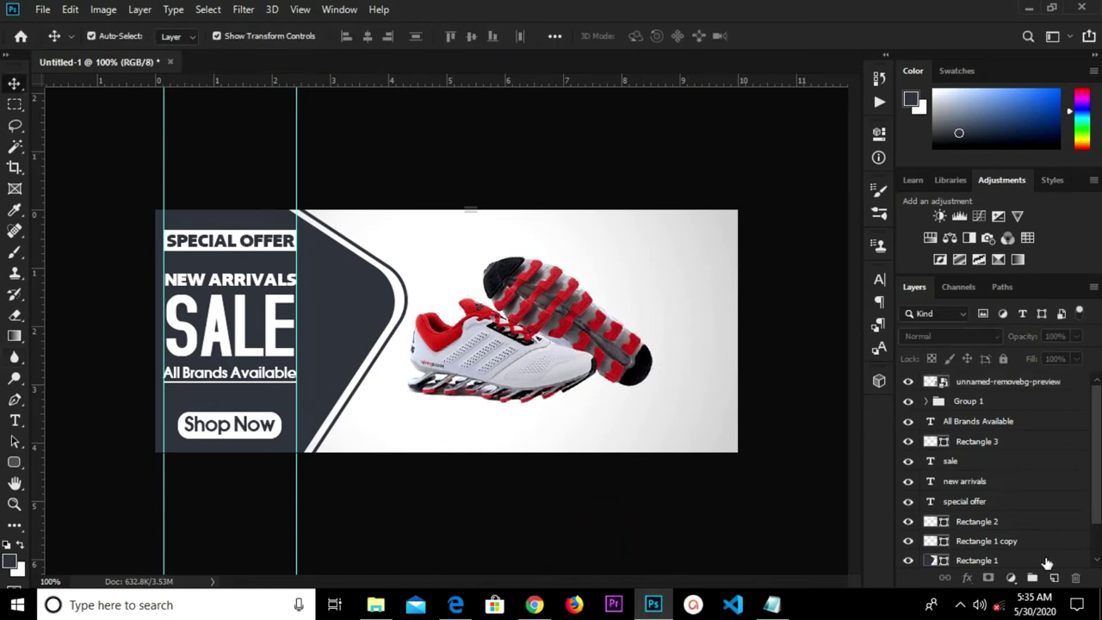
On a new layer, paint a soft black (000000) brush blot over the shoe
left_click(1053, 576)
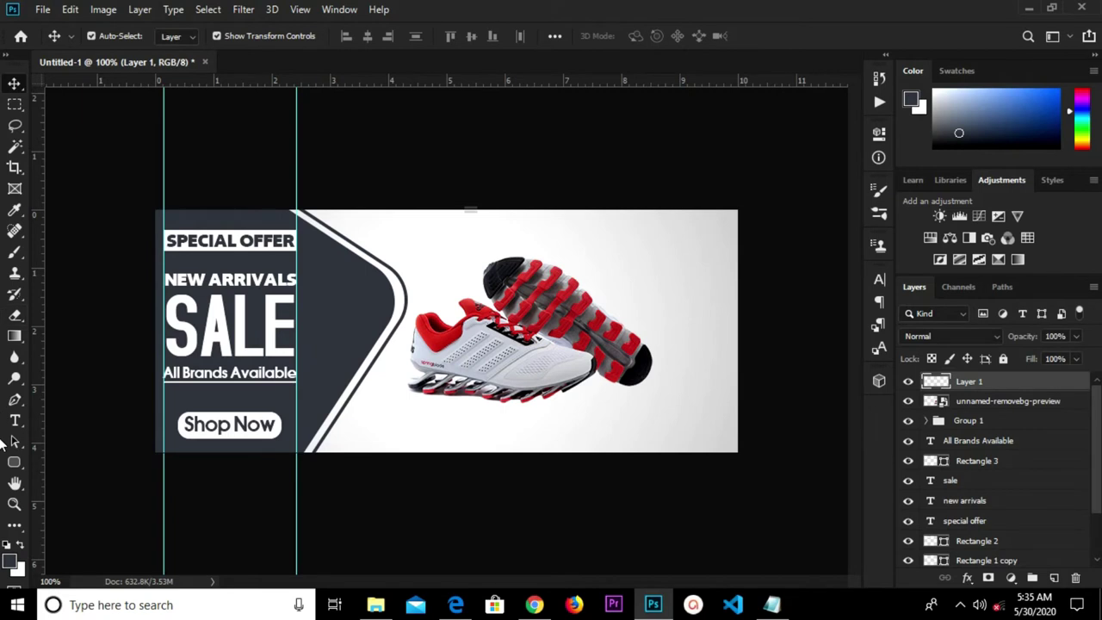
right_click(14, 251)
left_click(63, 250)
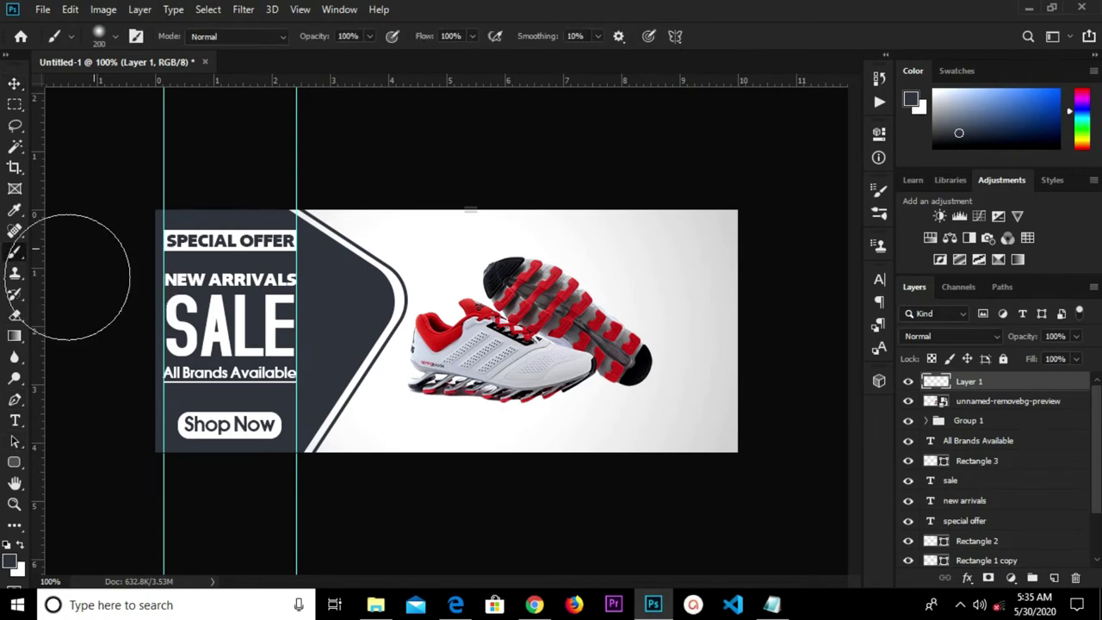
left_click(10, 559)
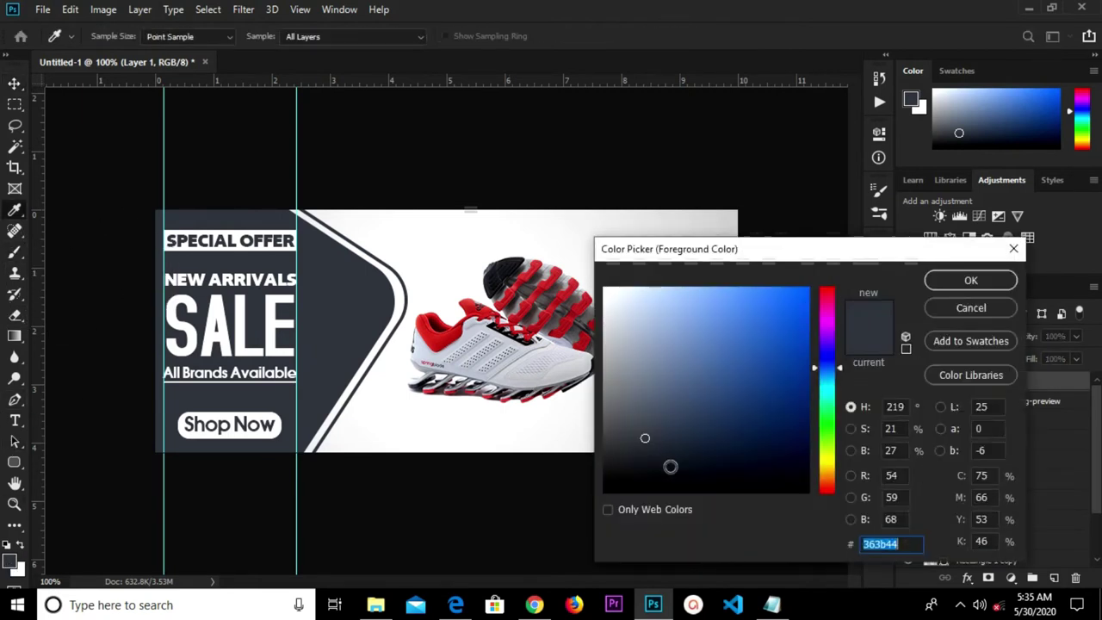
type("000000")
left_click(967, 286)
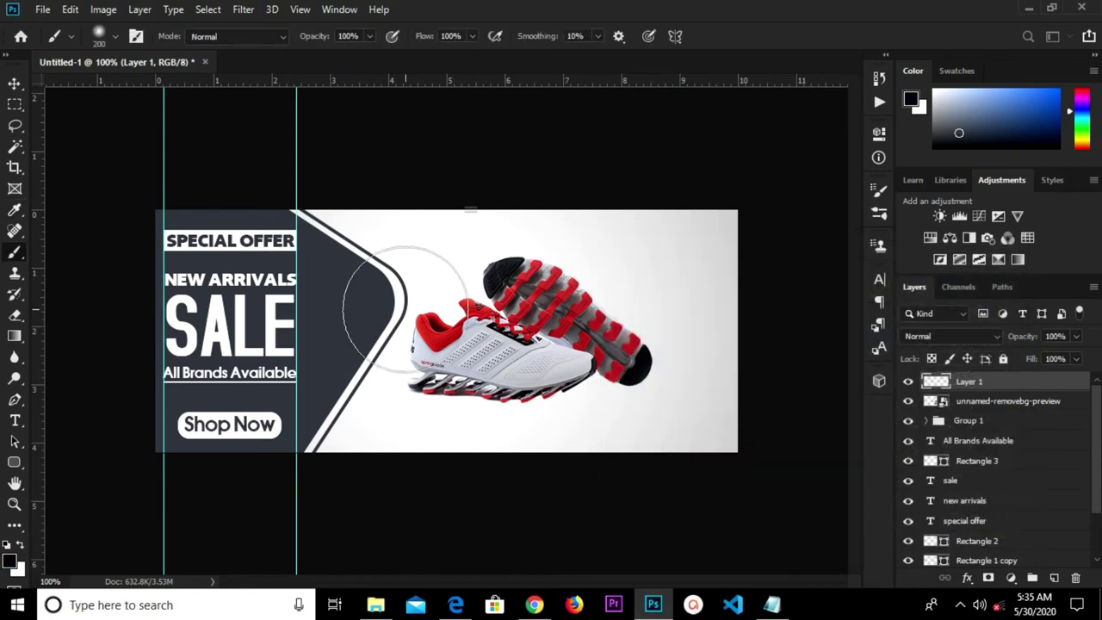
left_click_drag(525, 284, 508, 318)
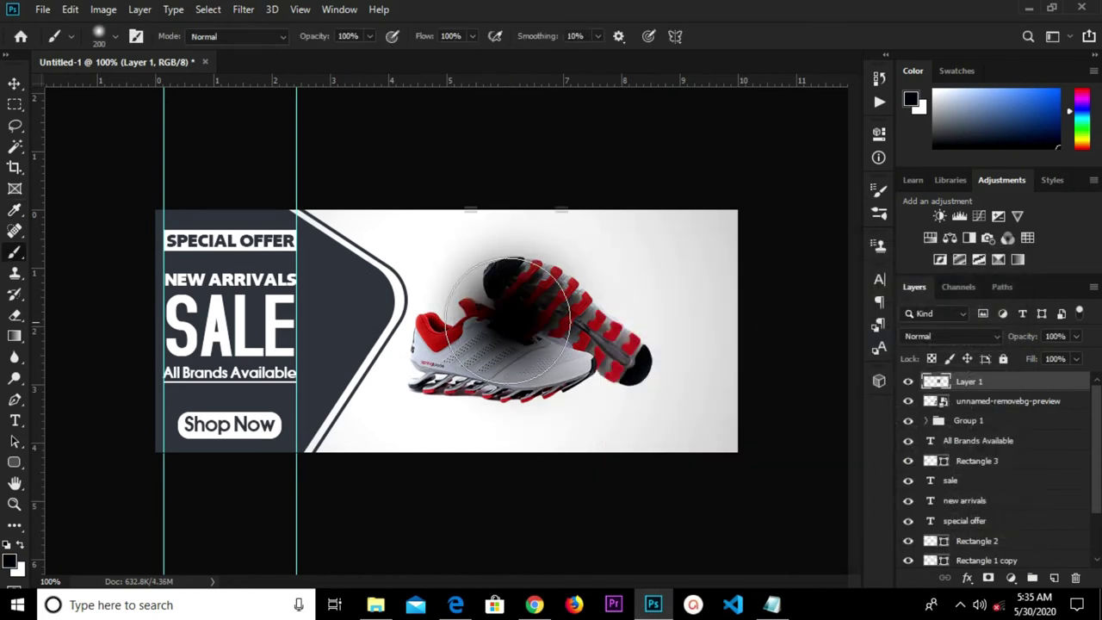
Squash and widen the blot into a flat shadow beneath the shoes
left_click(19, 83)
left_click(497, 235)
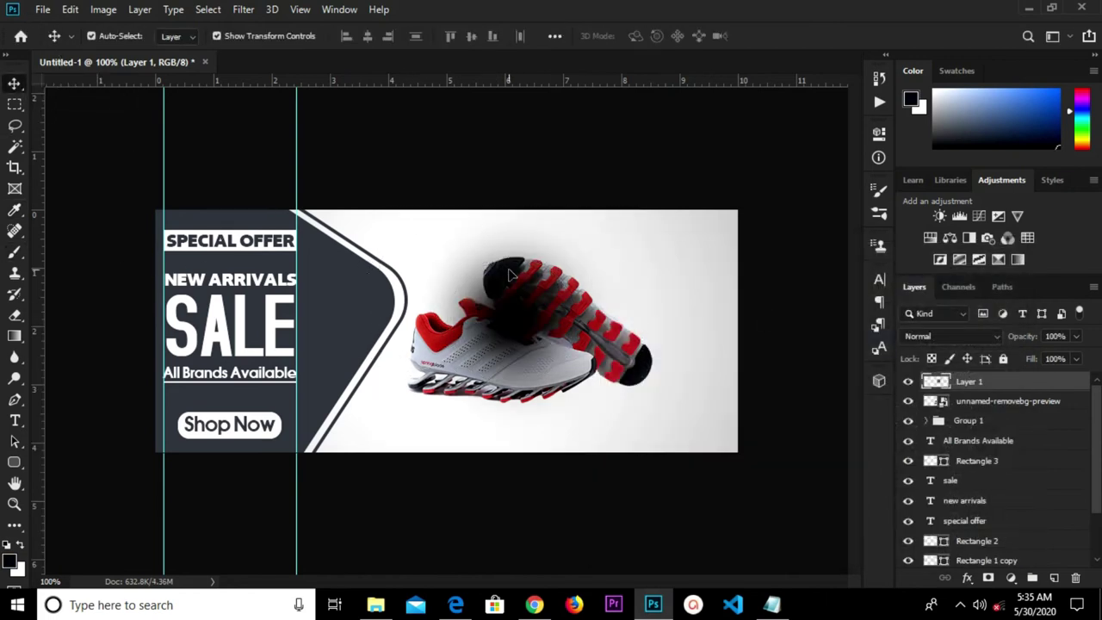
left_click_drag(510, 209, 527, 404)
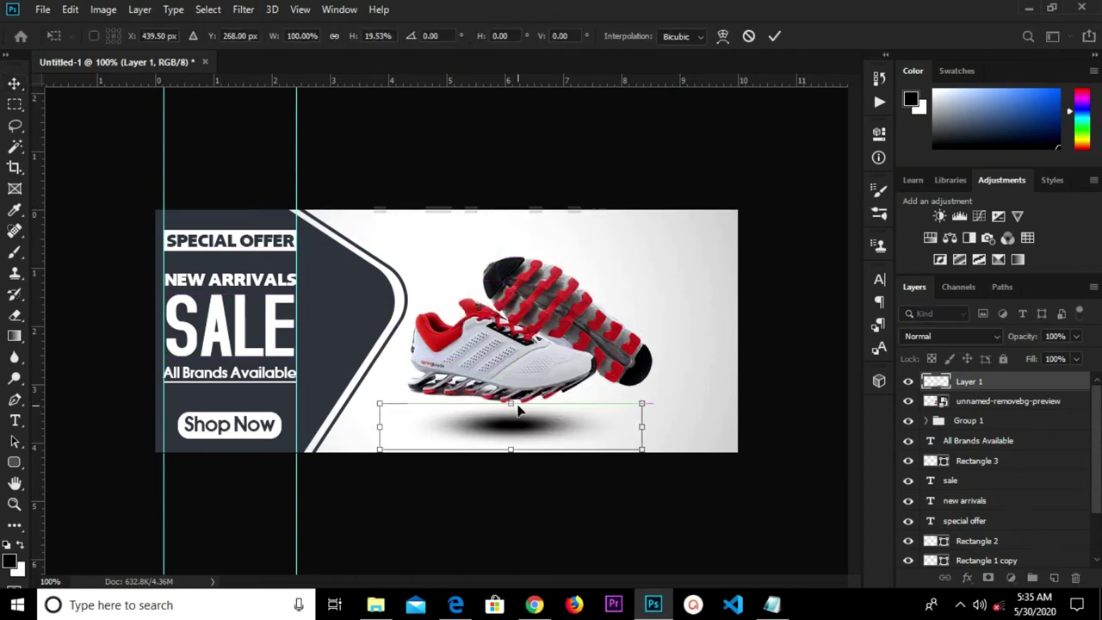
left_click_drag(640, 428, 792, 427)
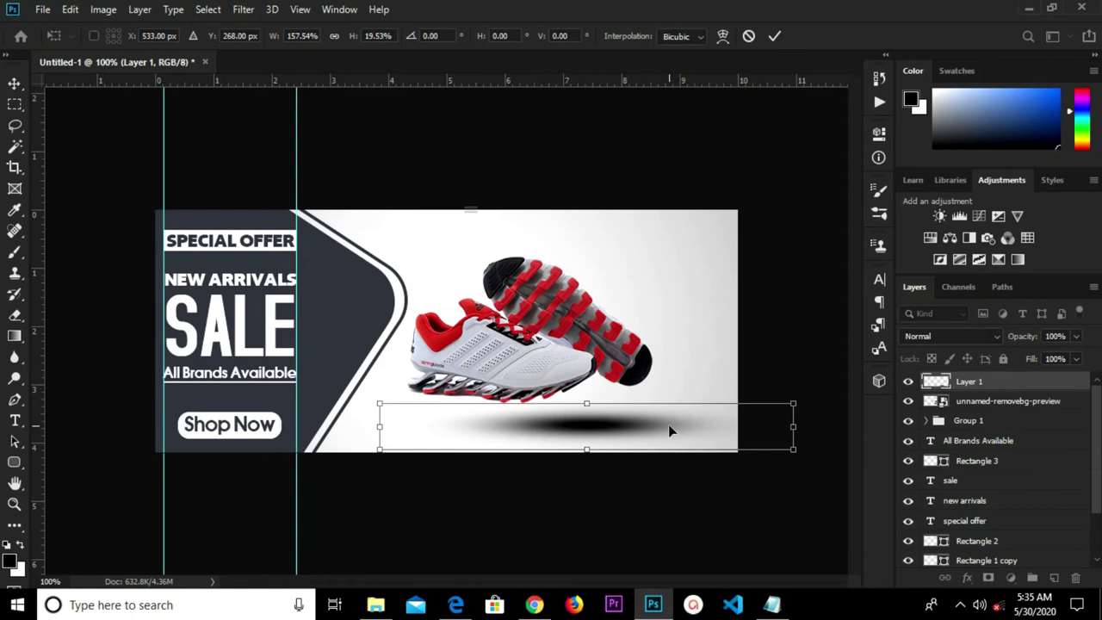
left_click_drag(592, 426, 537, 416)
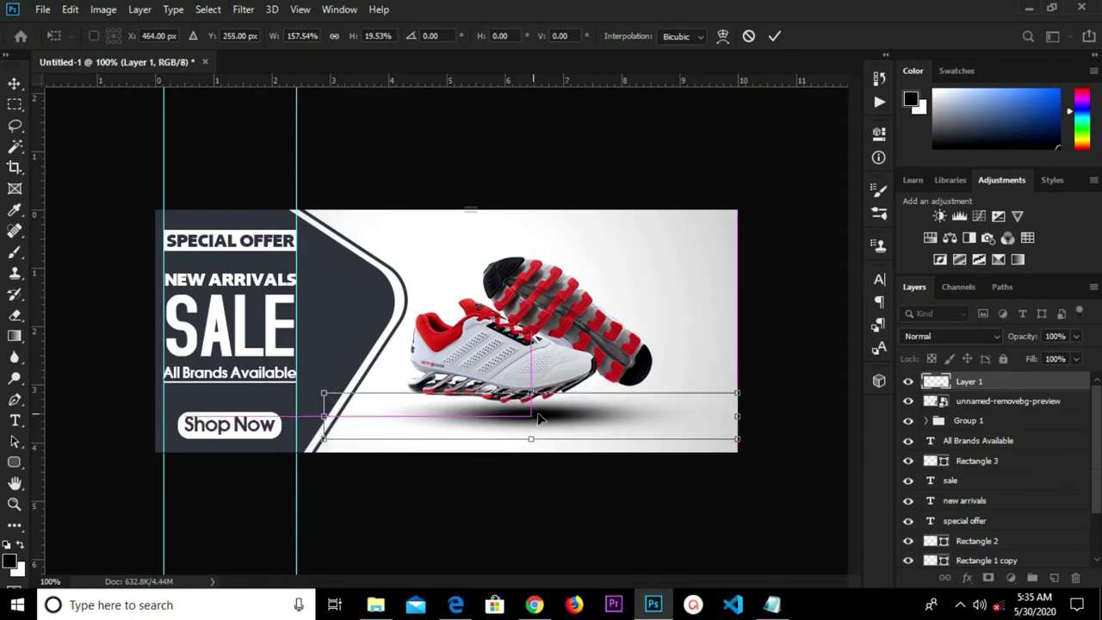
left_click_drag(738, 418, 795, 416)
left_click_drag(600, 421, 580, 430)
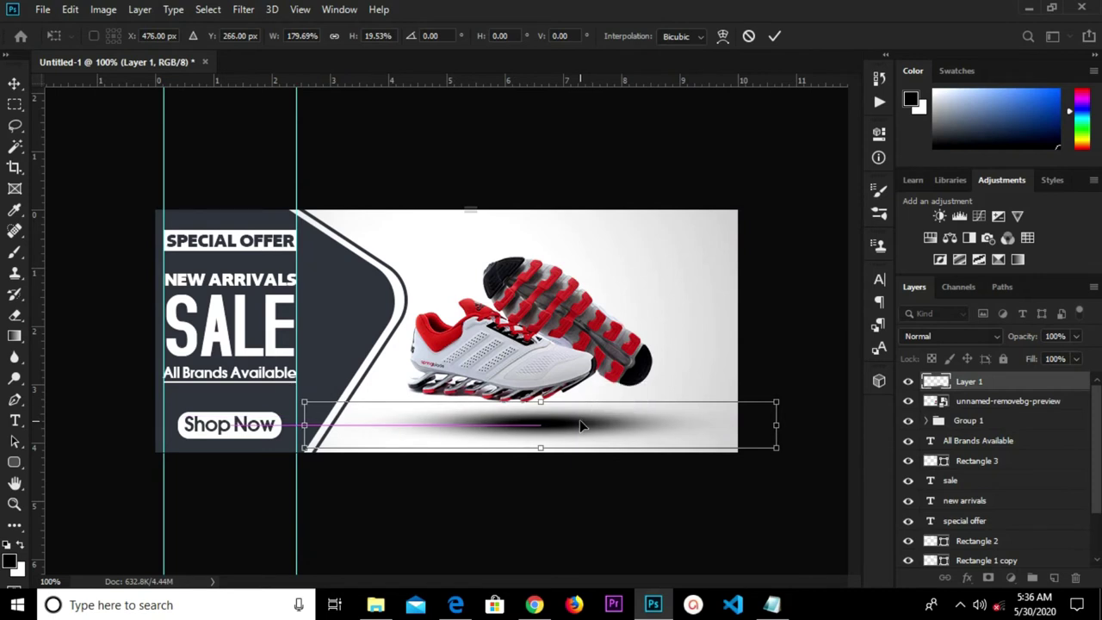
left_click(773, 35)
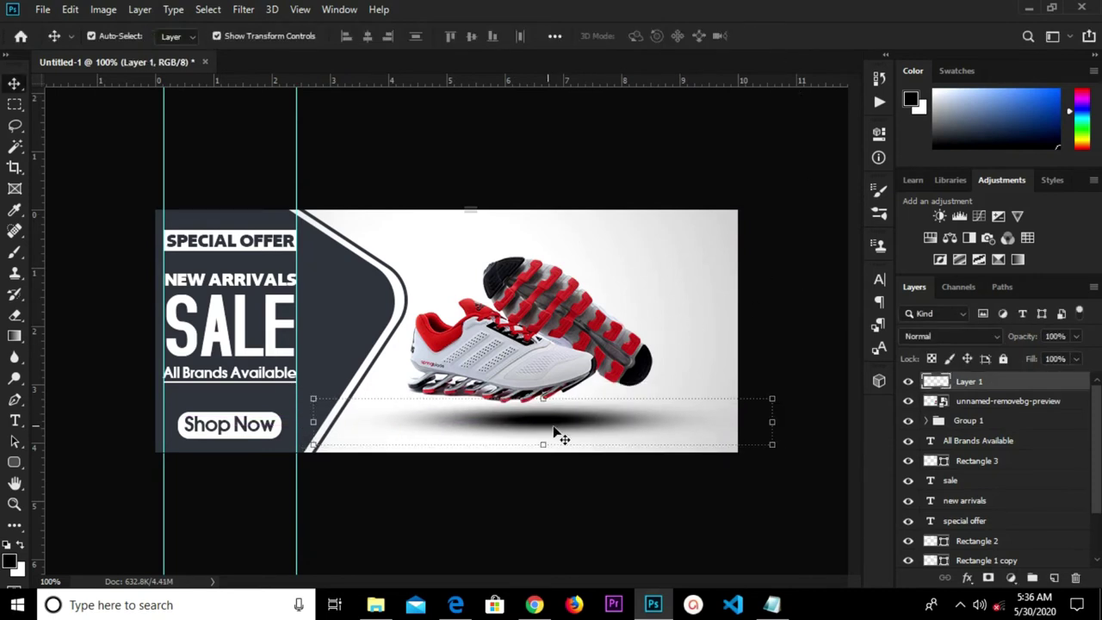
Set the shadow layer's opacity to 75%
left_click(1067, 336)
type("75")
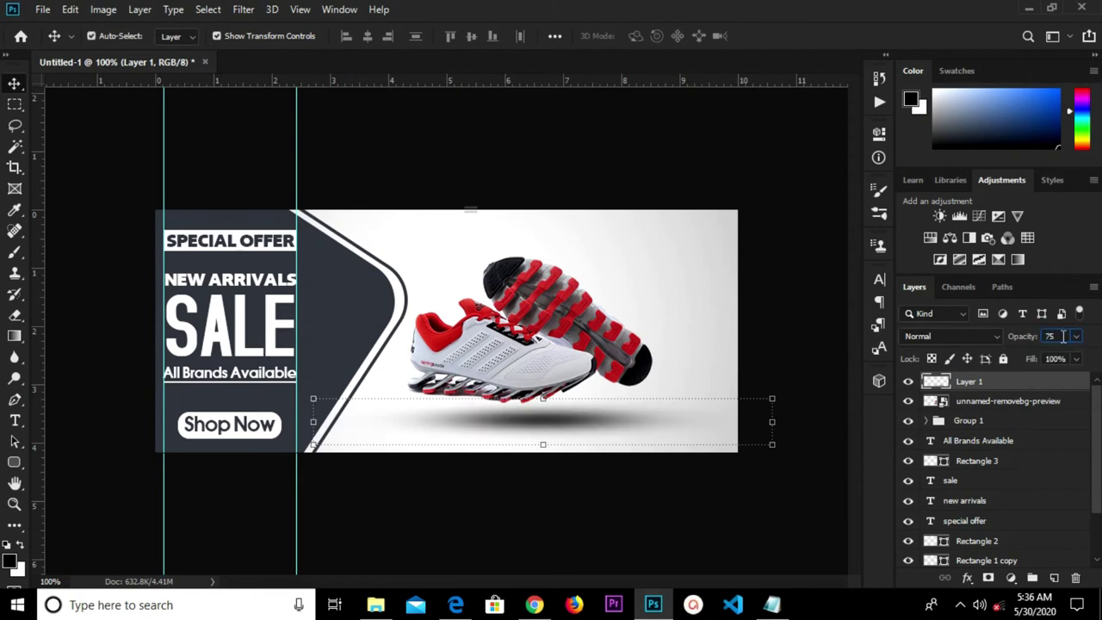
left_click(682, 167)
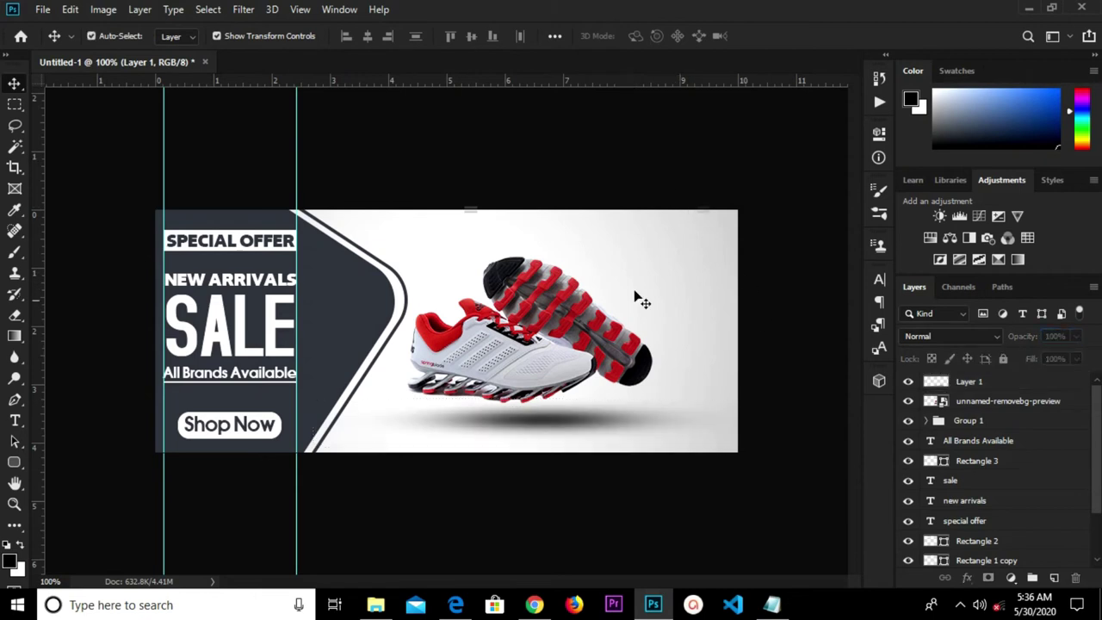
left_click(549, 412)
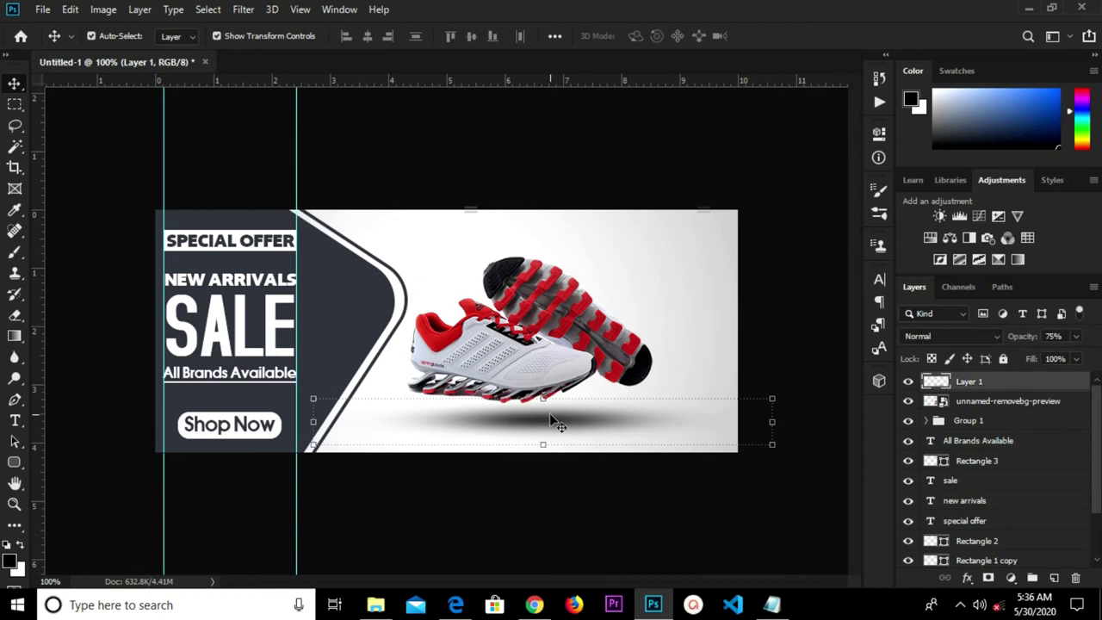
left_click(569, 172)
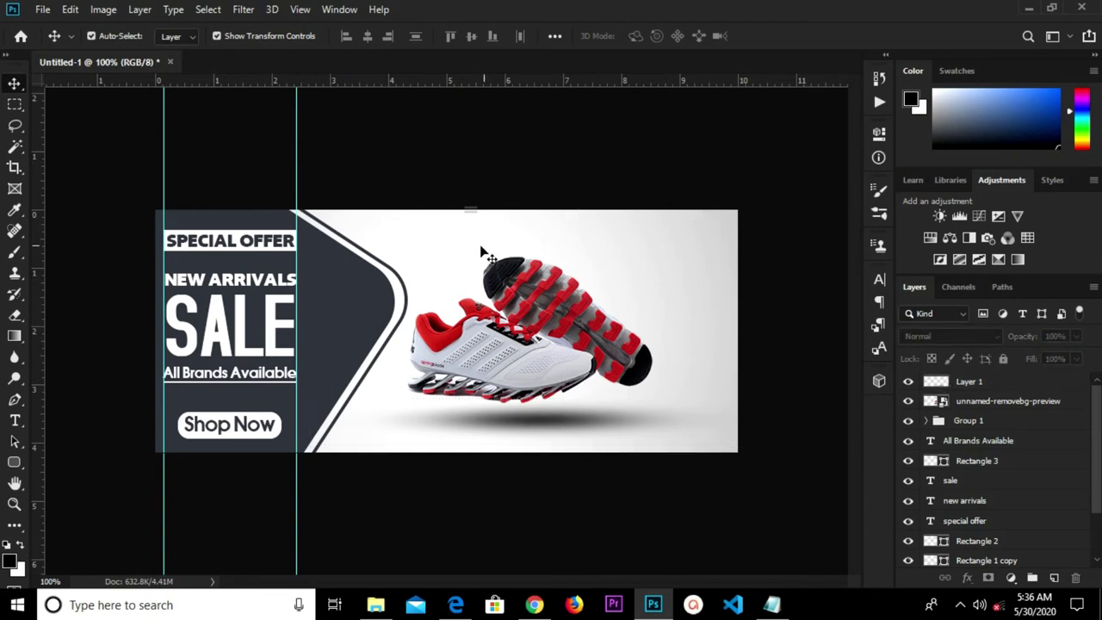
right_click(14, 460)
Draw a dark slate filled circle near the banner's top right
left_click(69, 491)
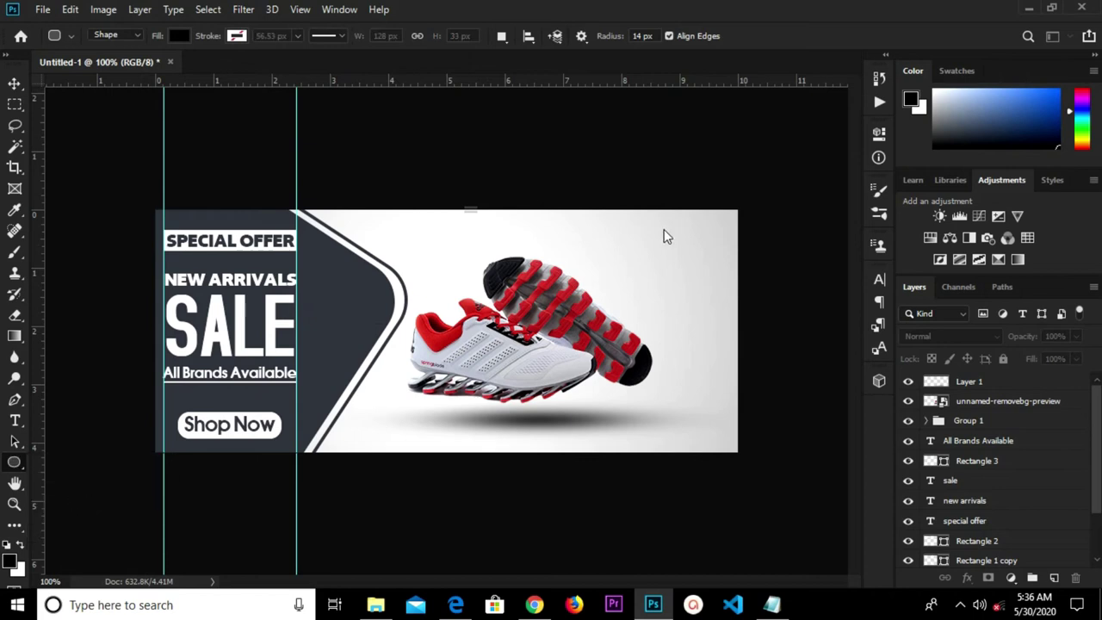
left_click_drag(628, 222, 722, 362)
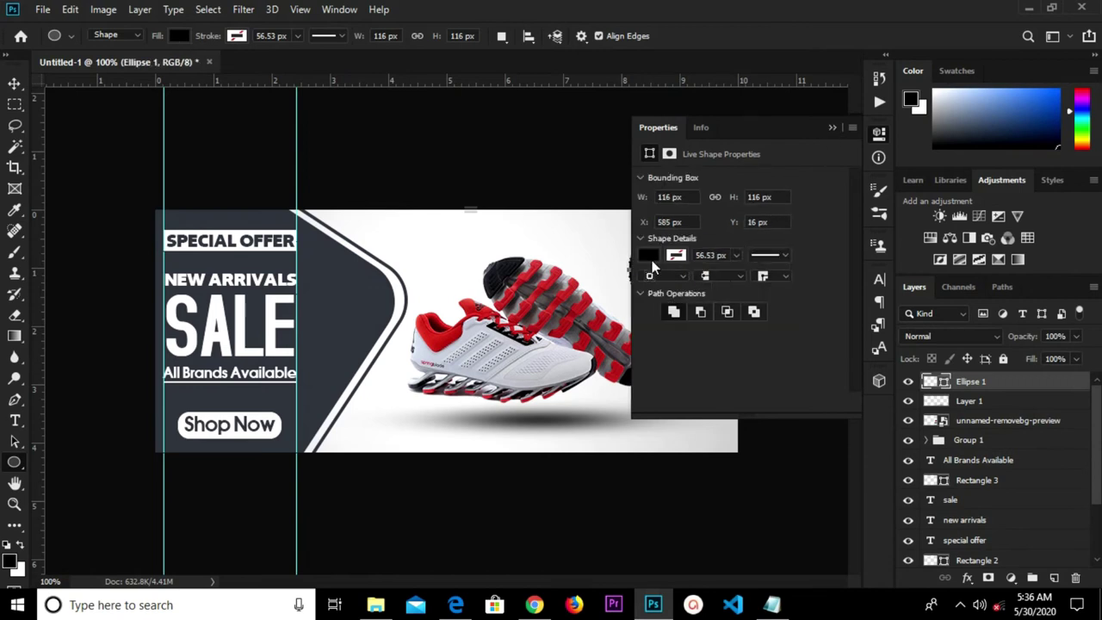
left_click(649, 255)
left_click(686, 340)
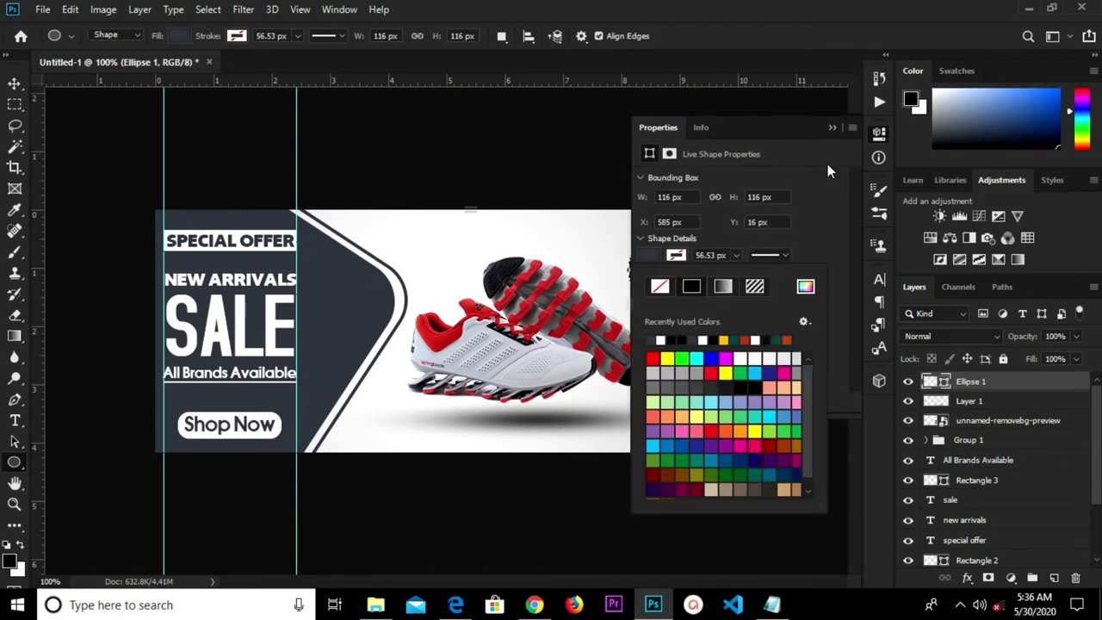
left_click(831, 127)
key("v")
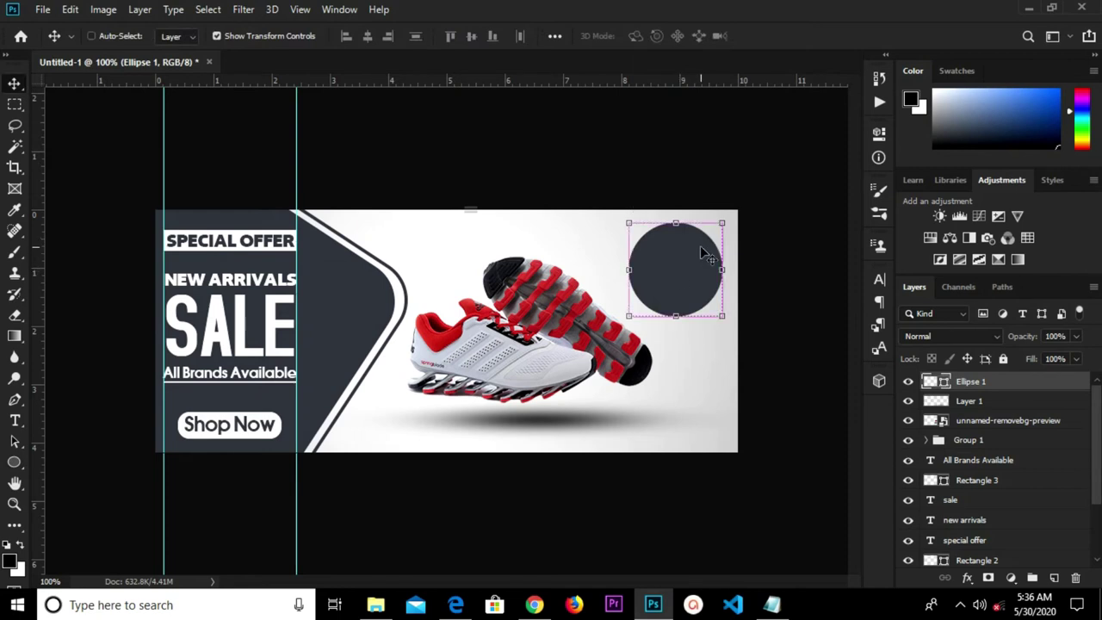
Duplicate the dark circle and shrink the copy to 116 px
key("ctrl+j")
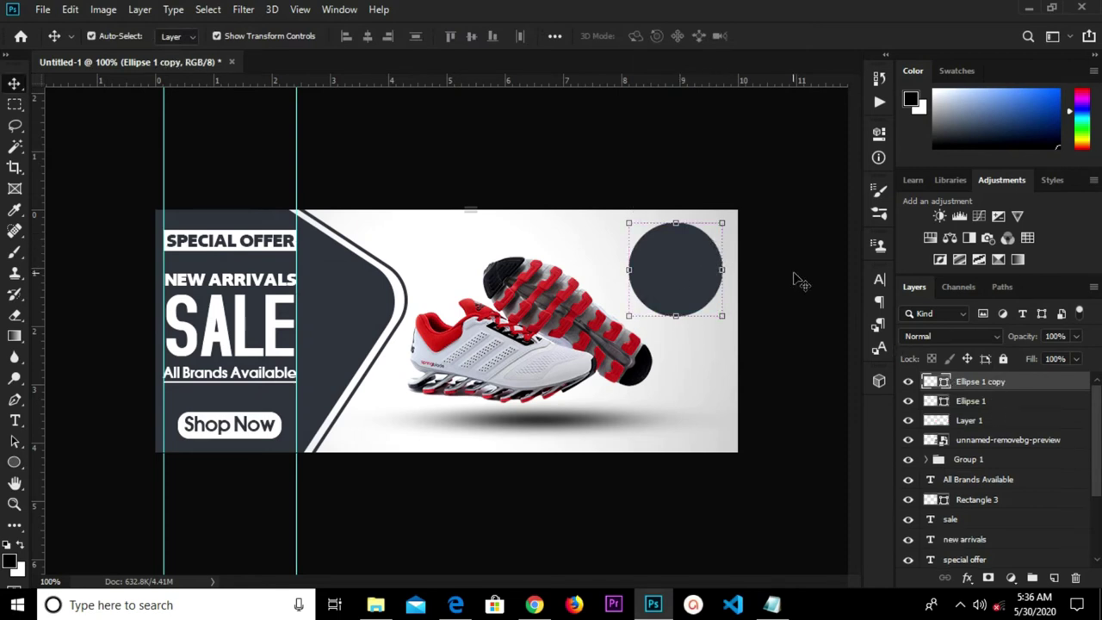
left_click_drag(724, 220, 722, 229)
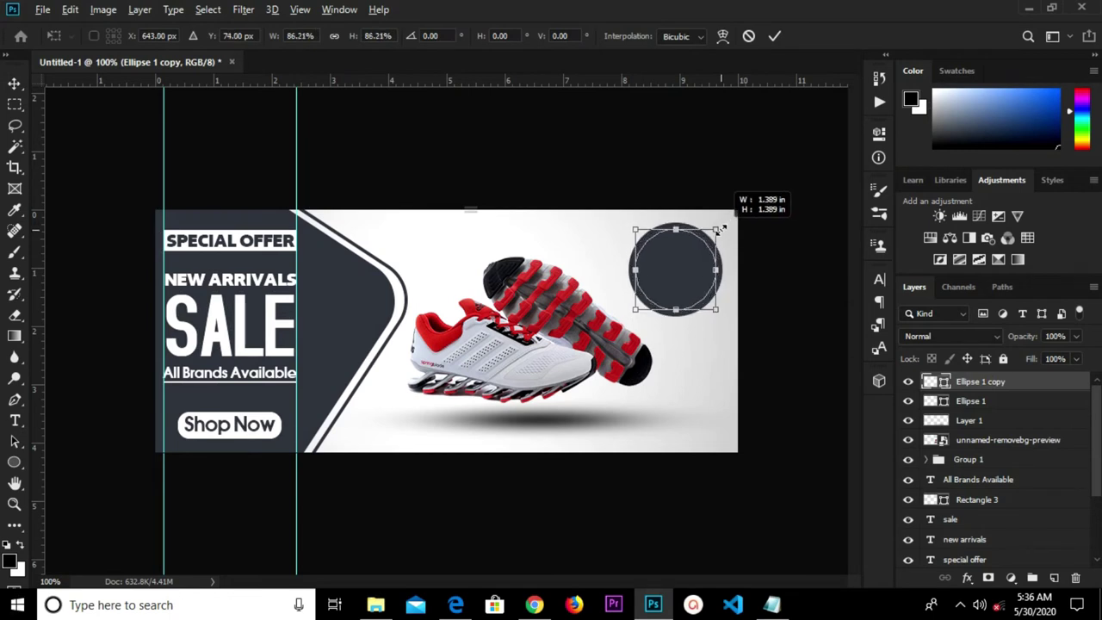
left_click(772, 42)
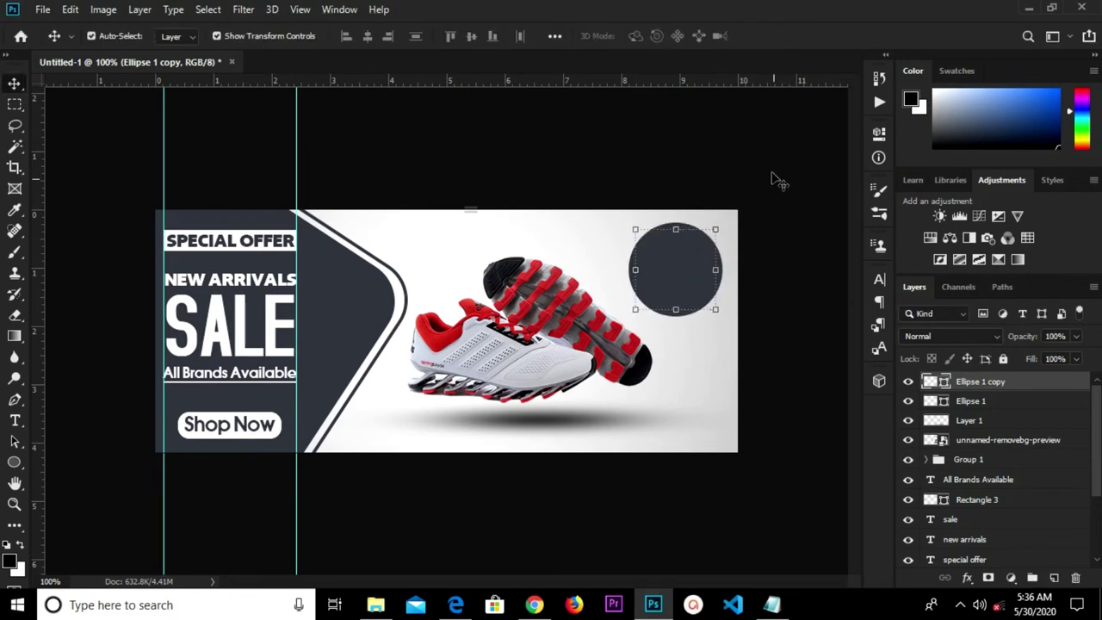
Remove the fill from the original Ellipse 1 circle
left_click(972, 402)
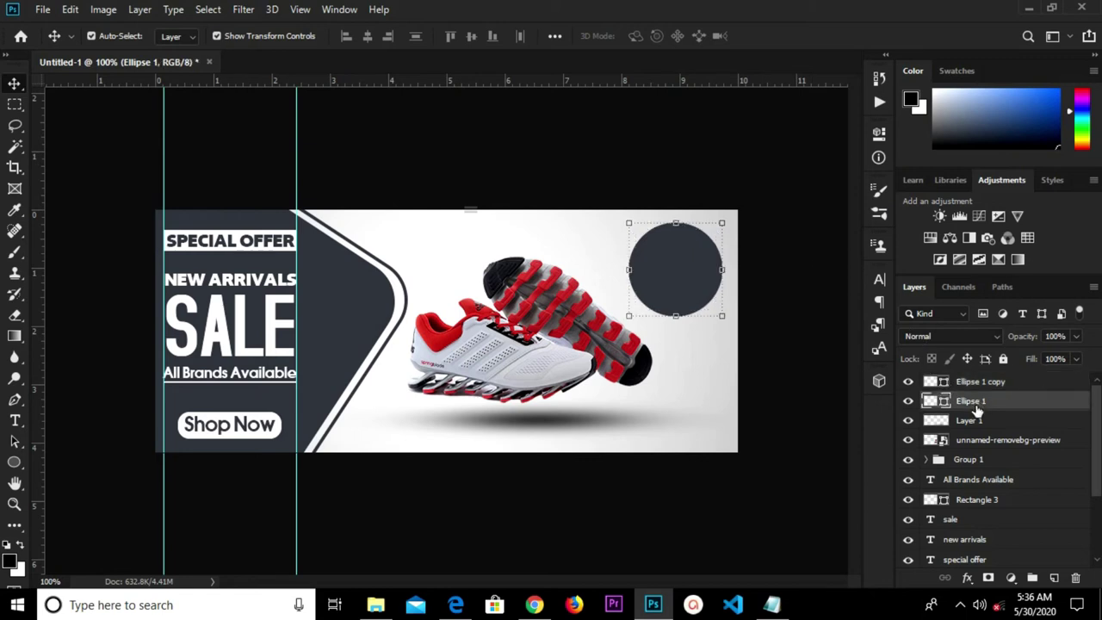
left_click(13, 464)
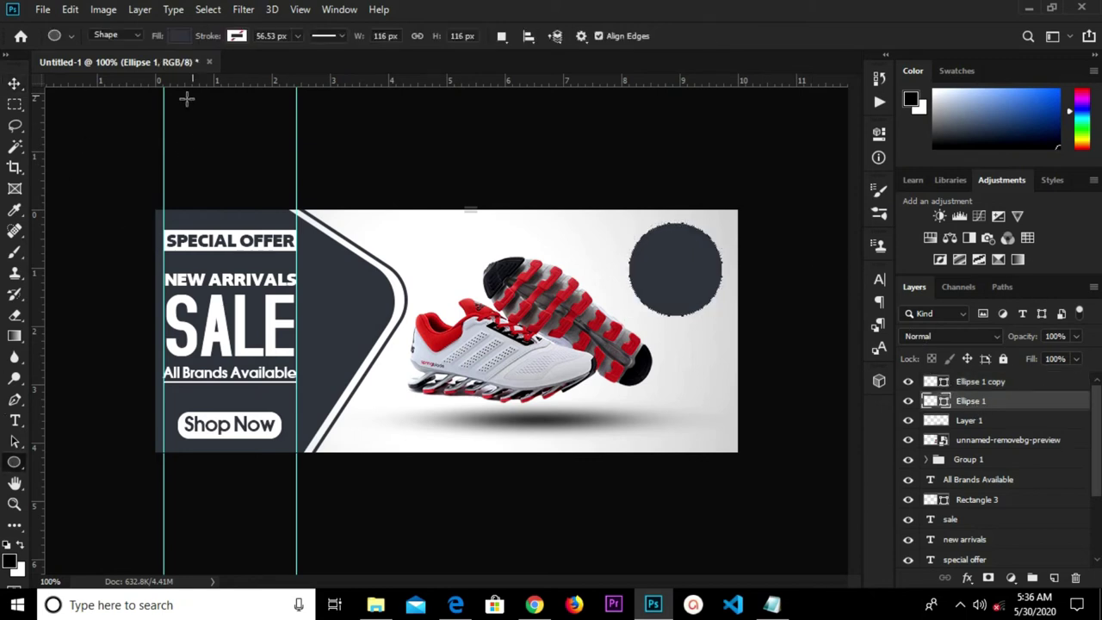
left_click(179, 37)
left_click(110, 67)
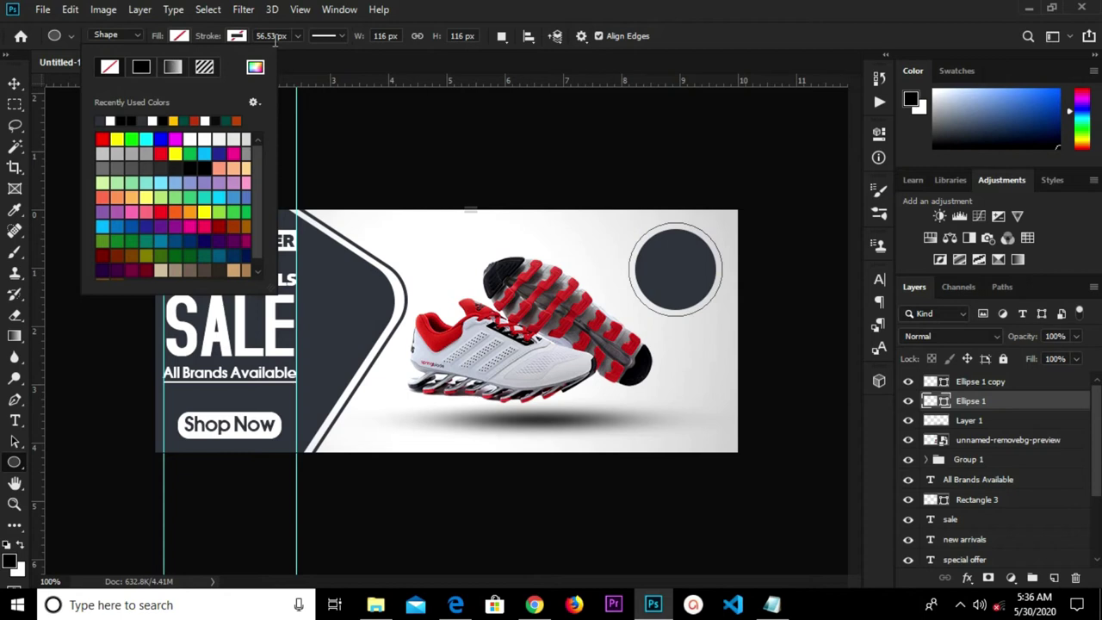
Give the original circle a dark 4 px outline stroke to form the ring
left_click(236, 35)
left_click(167, 67)
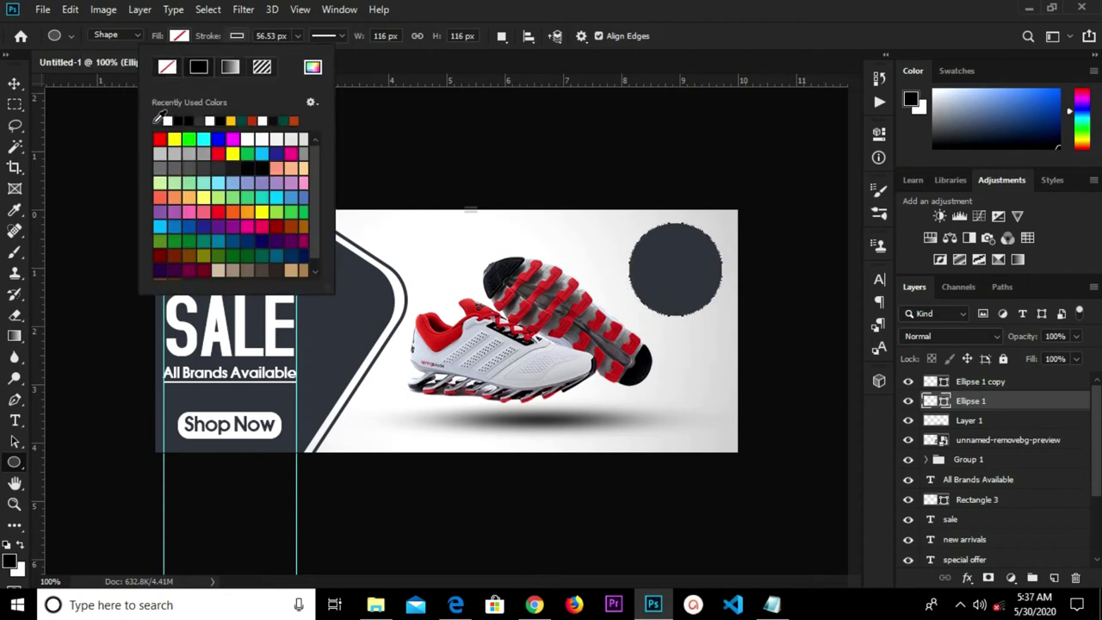
left_click(296, 36)
left_click_drag(294, 57, 246, 57)
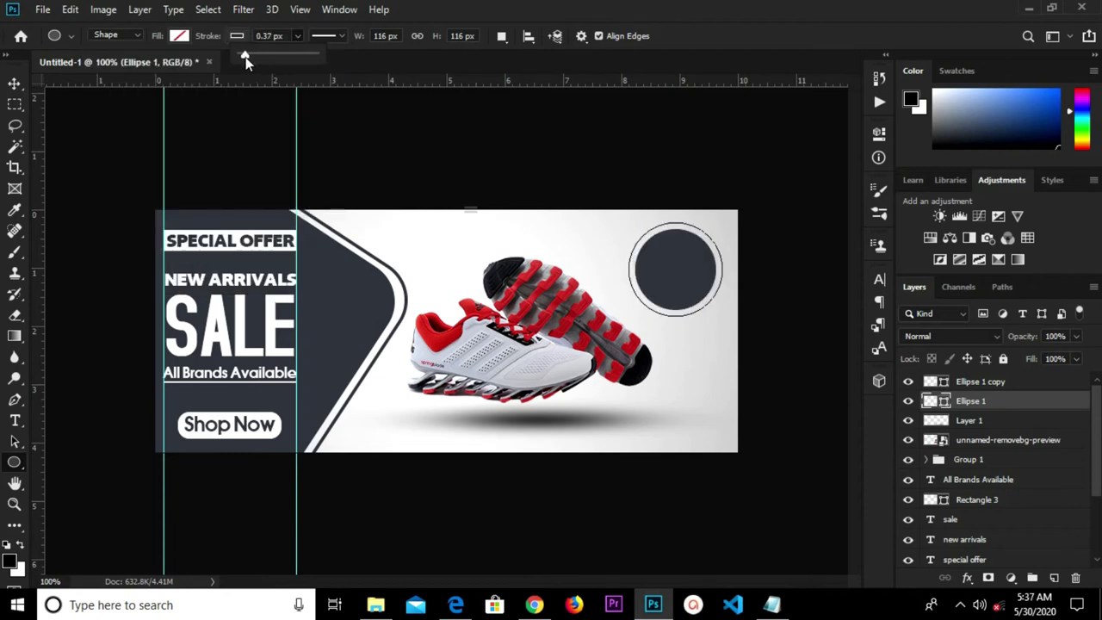
left_click(275, 38)
type("4")
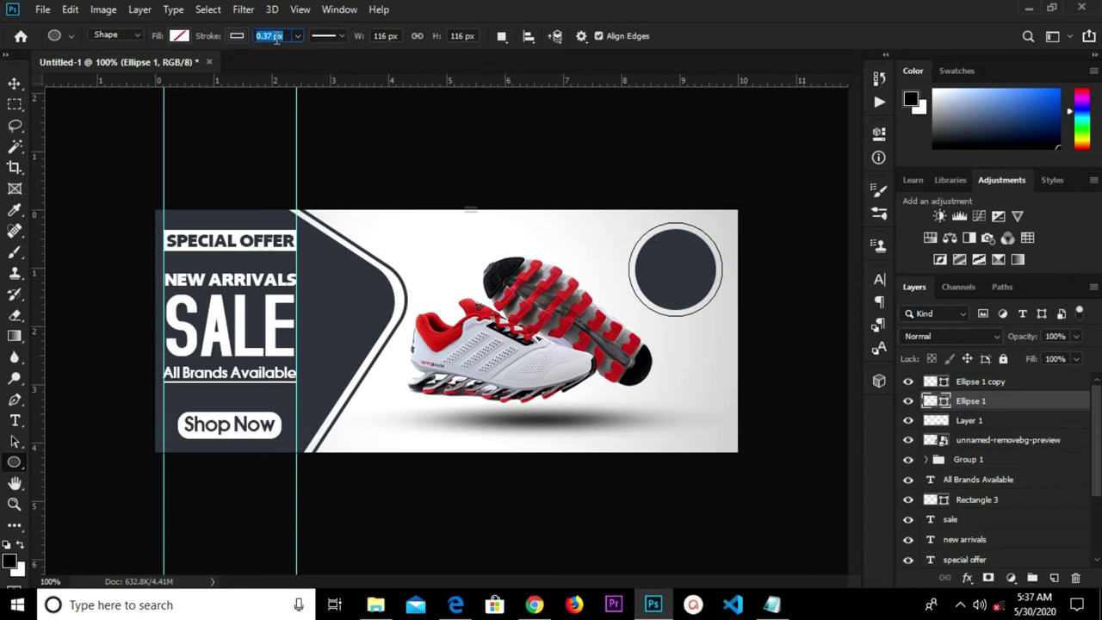
key("Return")
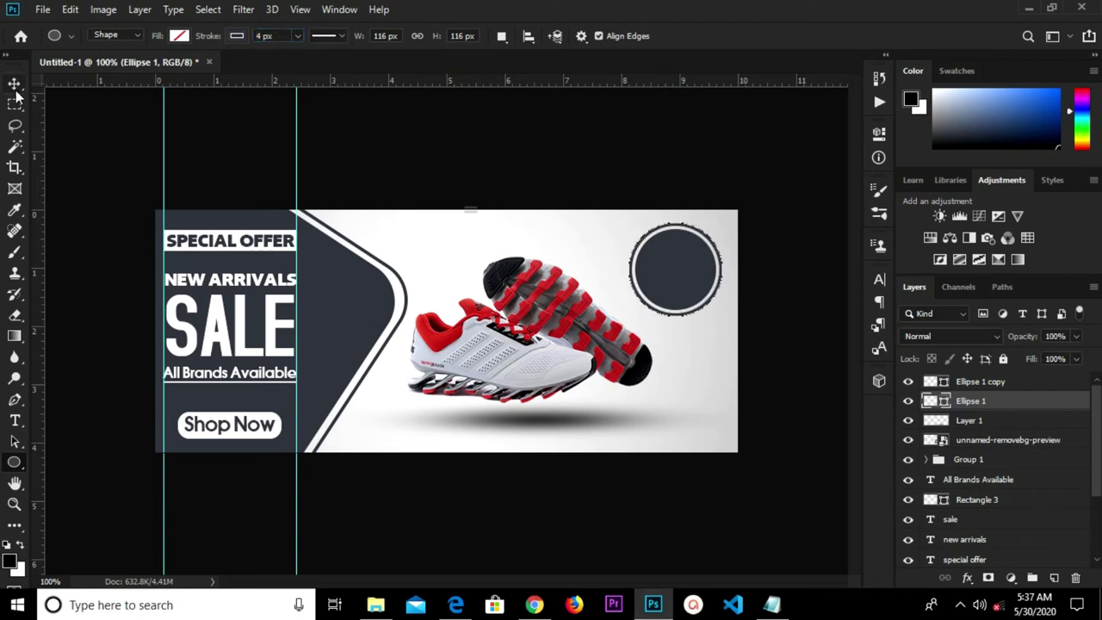
key("v")
left_click(405, 130)
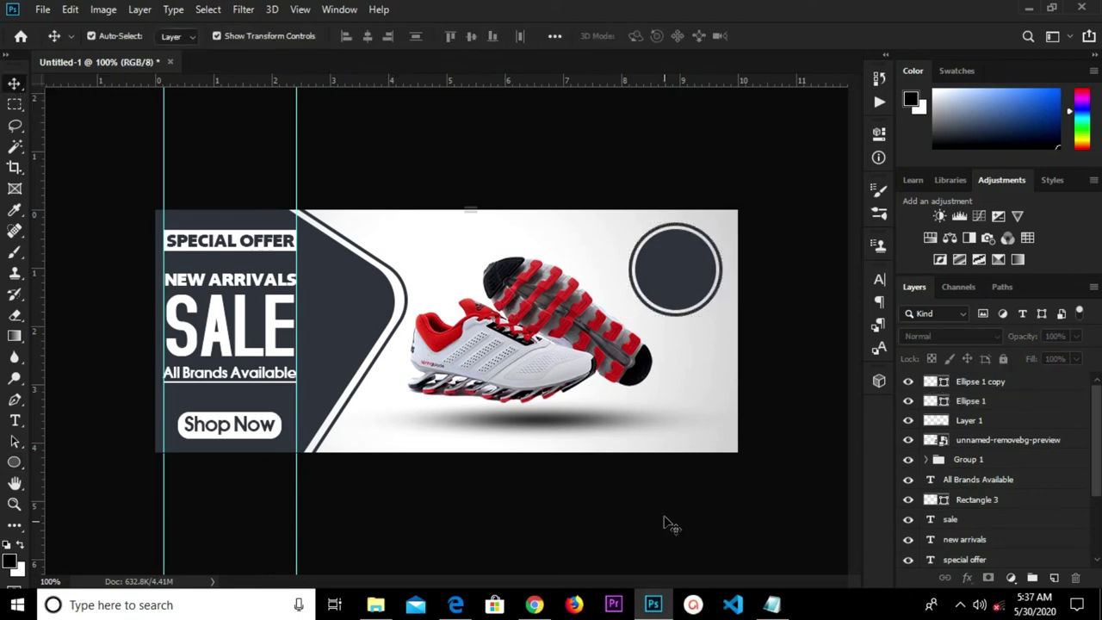
left_click(773, 605)
Add UP TO text in near-white colour fbf3f3 above the circle badge
left_click(642, 285)
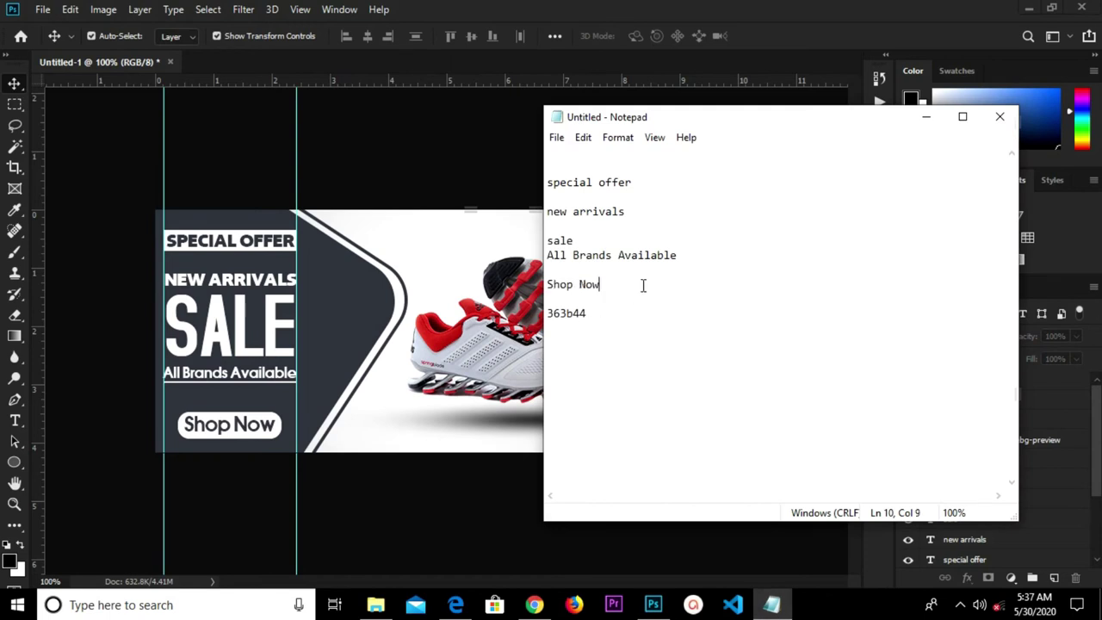
left_click(925, 118)
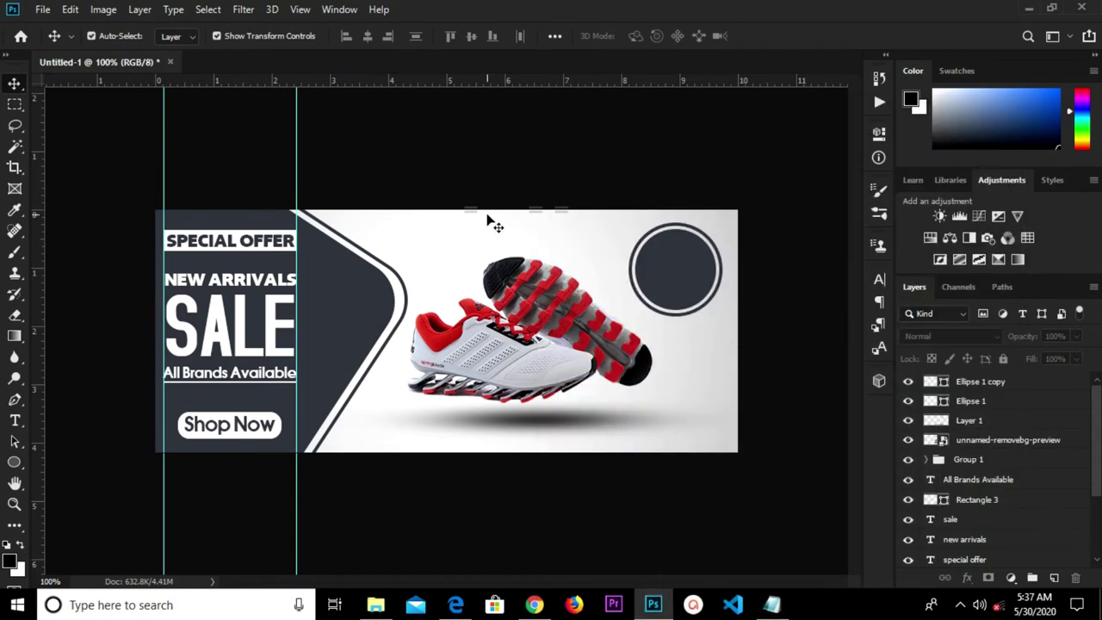
key("t")
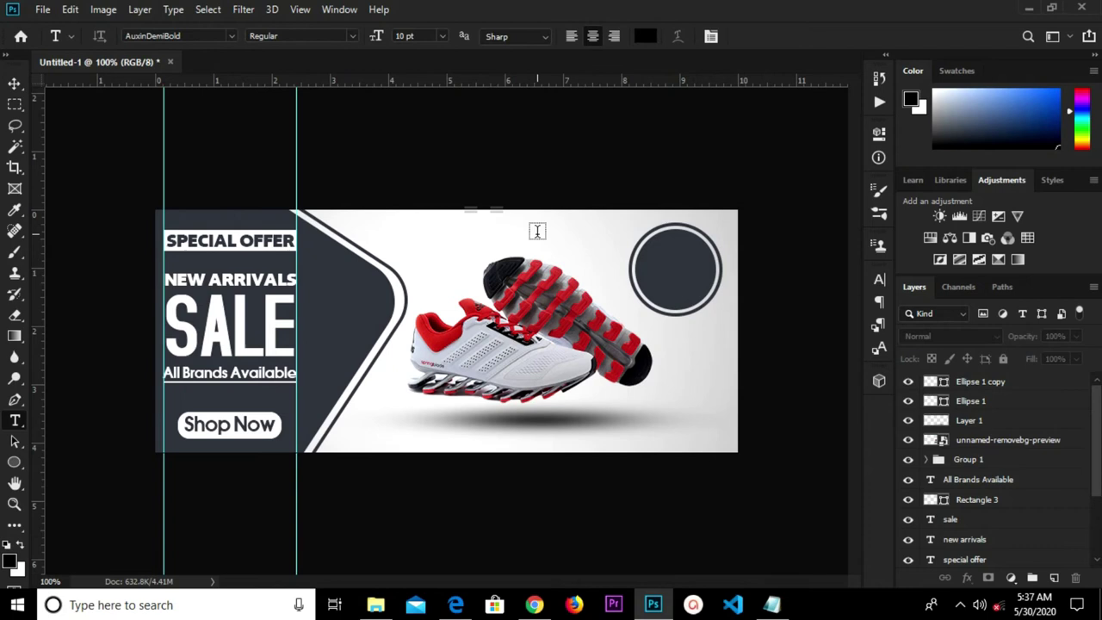
left_click(644, 36)
left_click(604, 285)
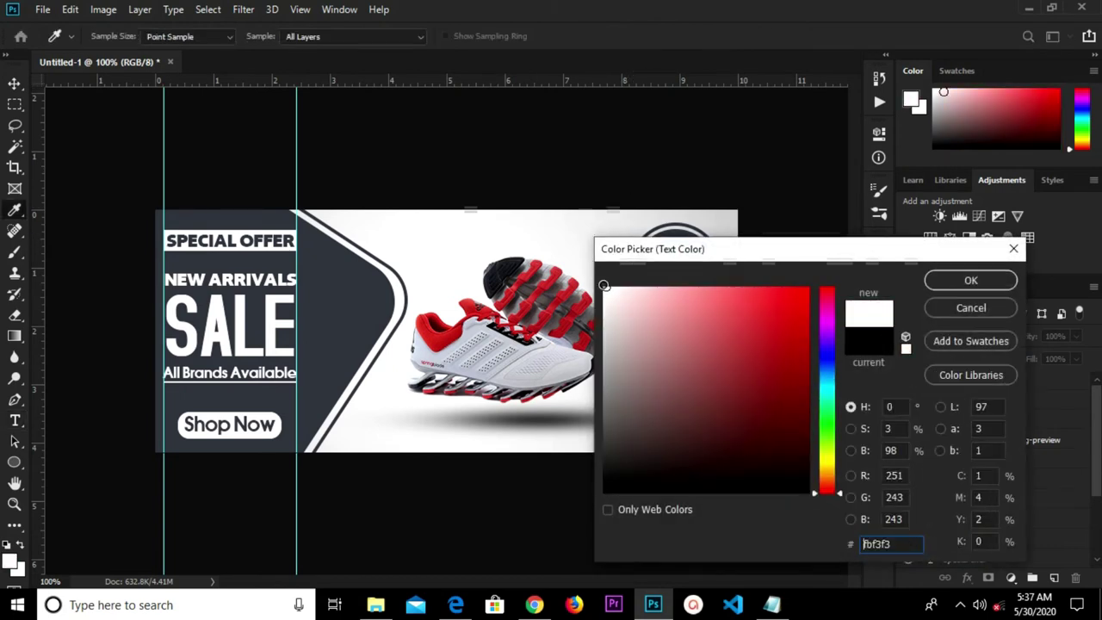
left_click(959, 281)
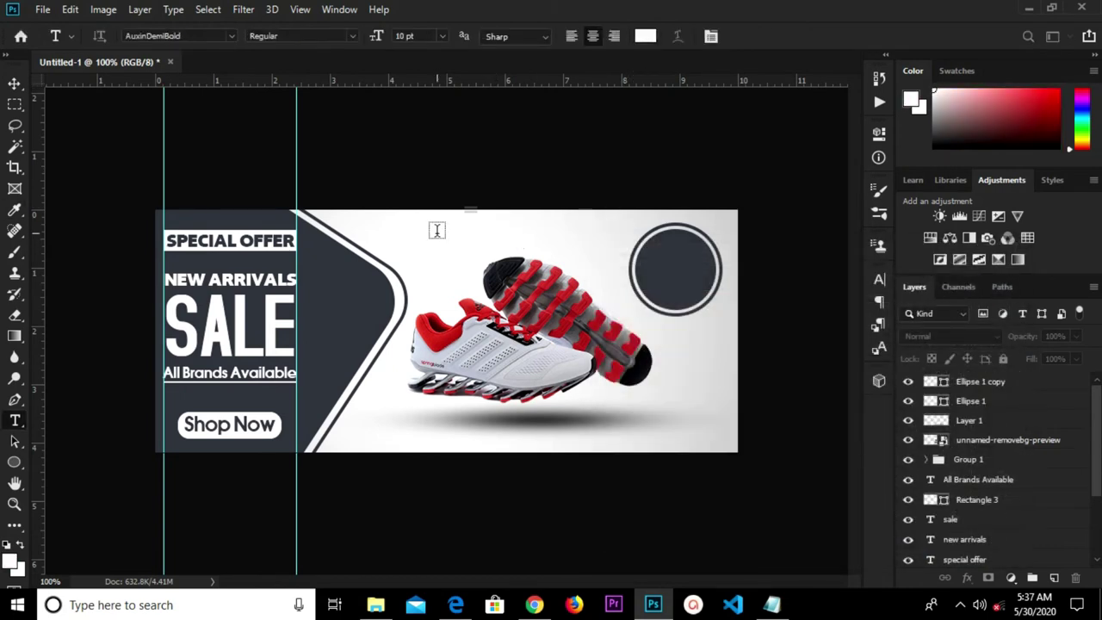
left_click(568, 223)
key("BackSpace")
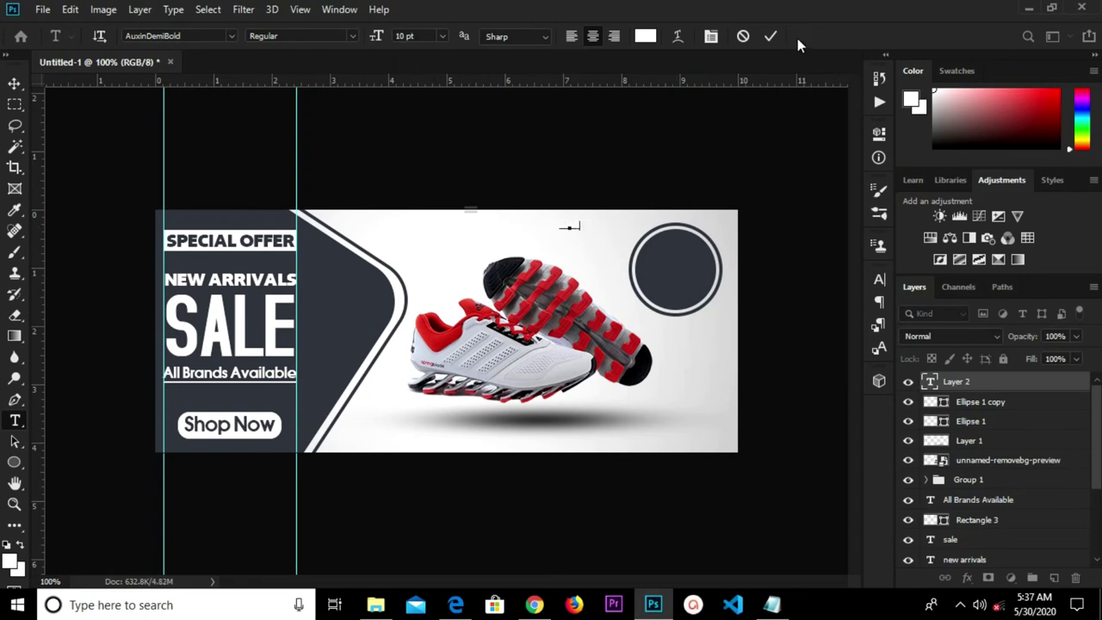
left_click(771, 36)
Enlarge the UP TO text and centre it inside the dark circle
key("v")
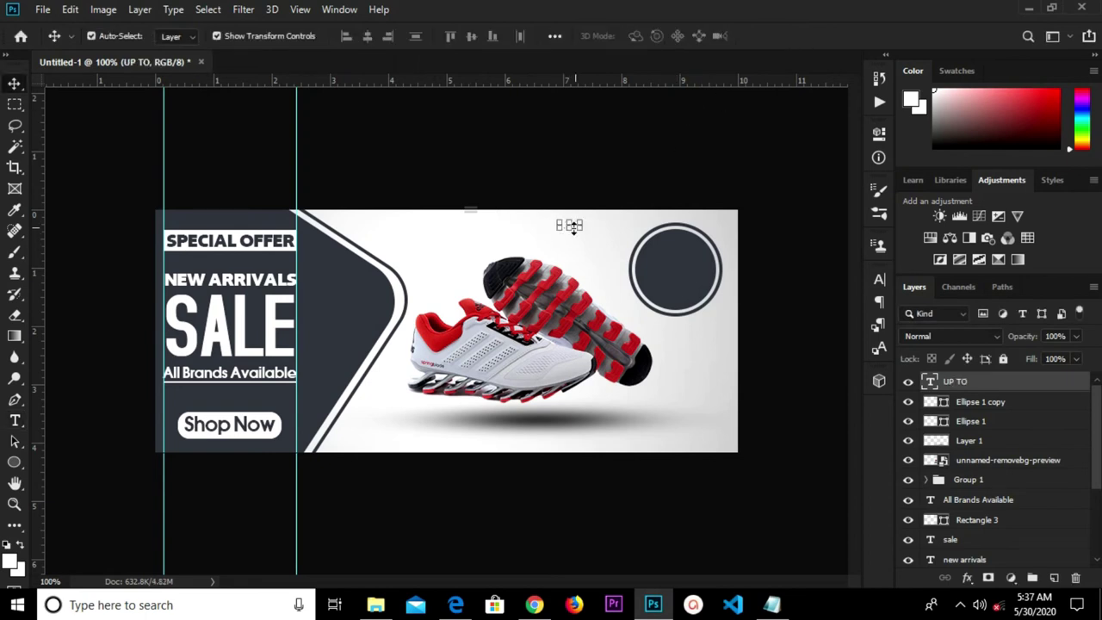
key("ctrl+t")
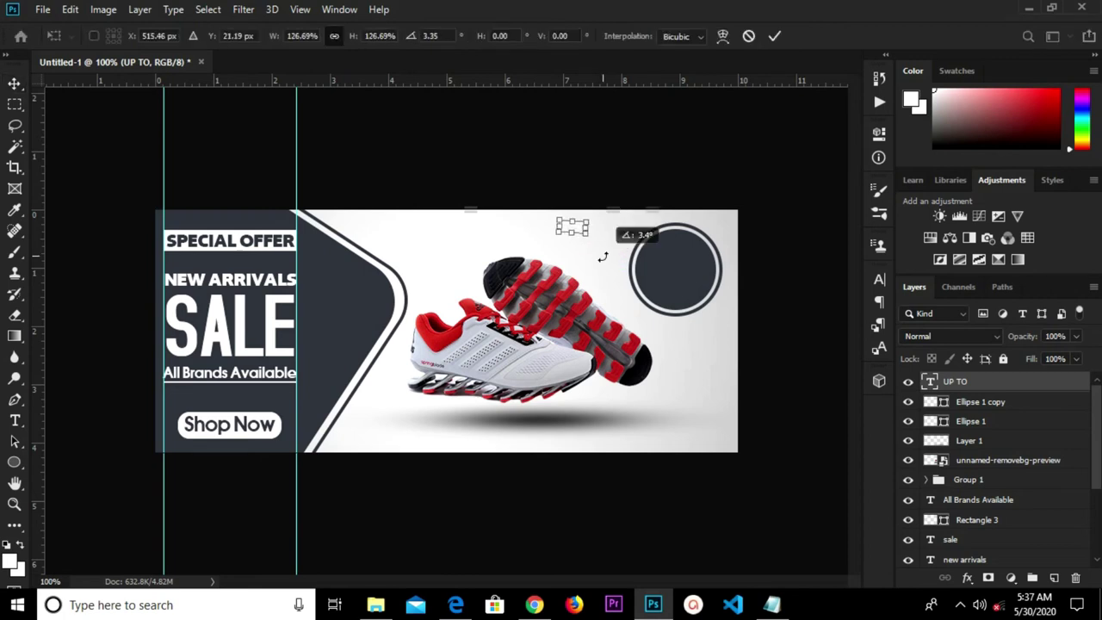
left_click_drag(594, 241, 604, 257)
left_click(774, 36)
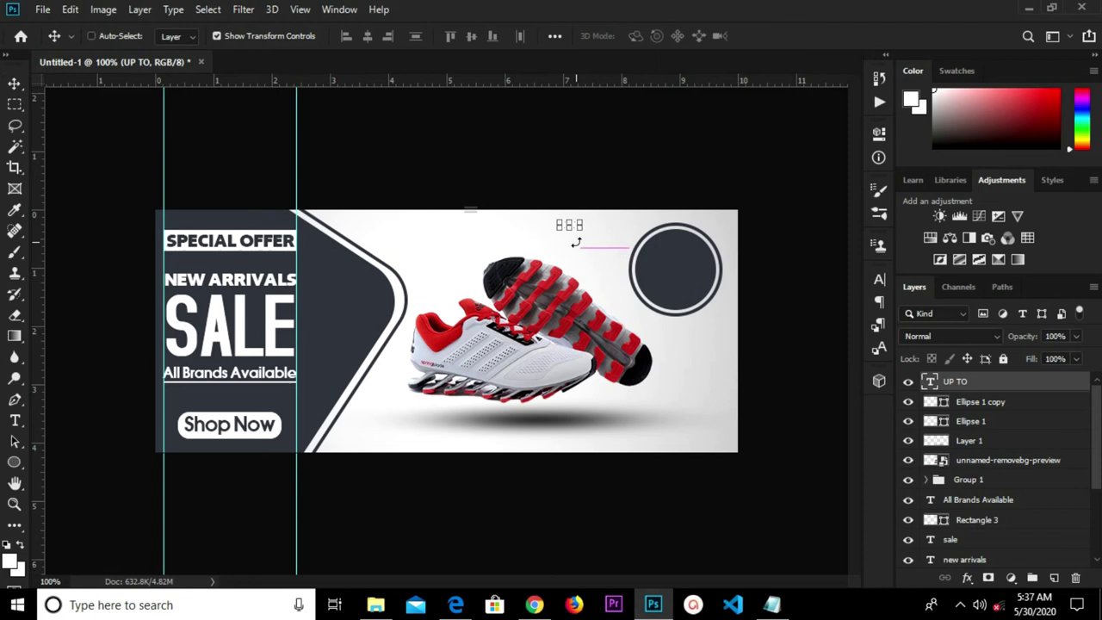
key("ctrl+t")
mouse_move(585, 232)
left_mouse_down()
mouse_move(612, 248)
mouse_move(678, 251)
left_mouse_up()
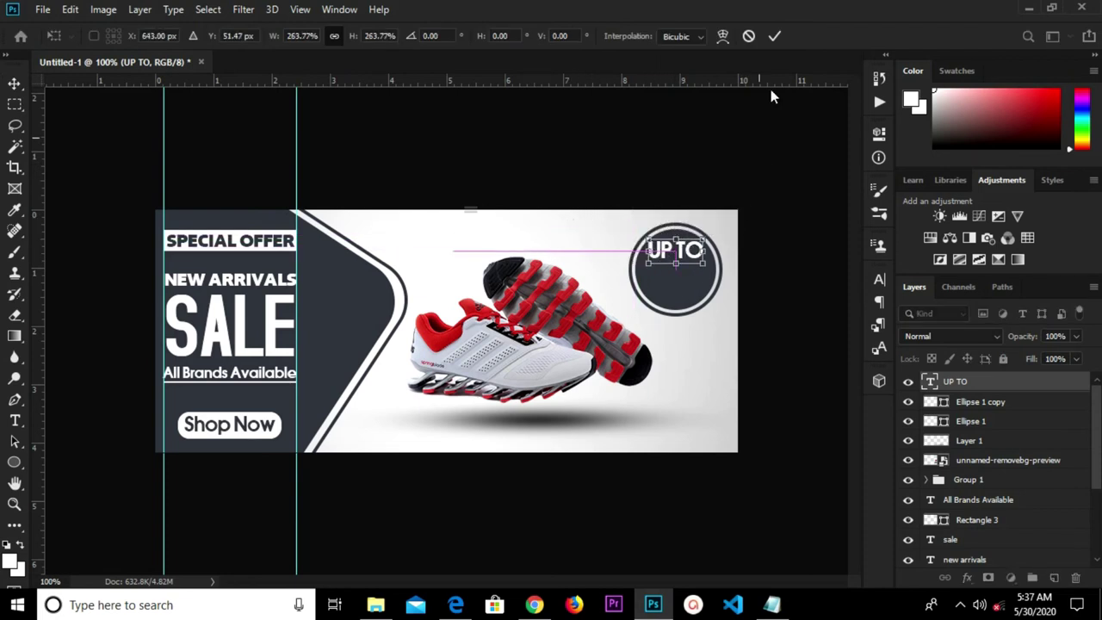
left_click(775, 36)
Duplicate the UP TO line just below itself and start editing the copy
left_click(755, 155)
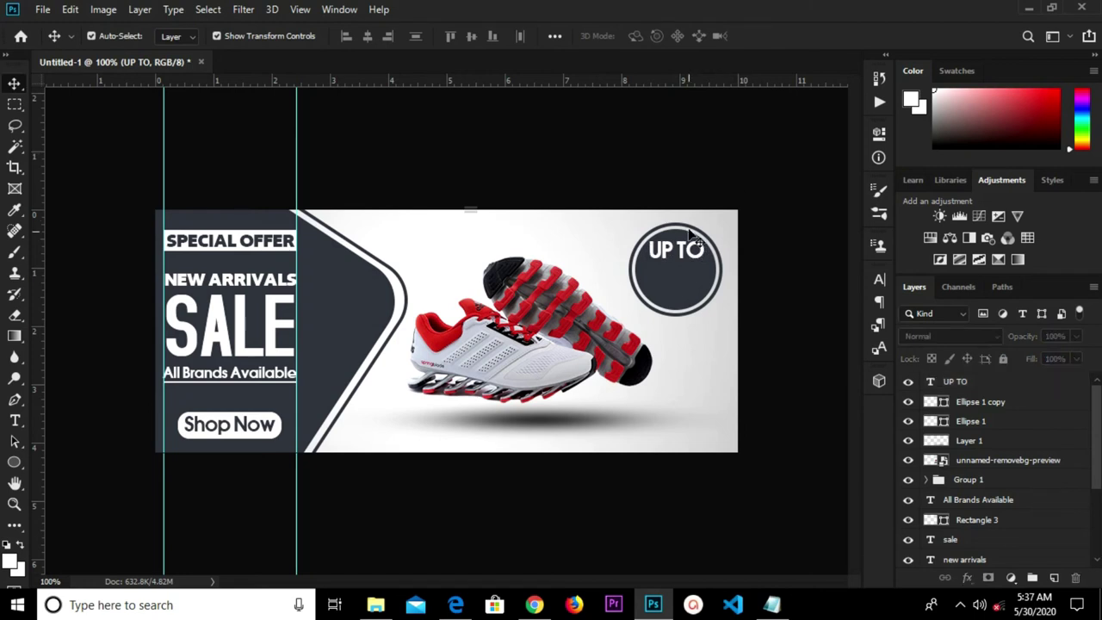
left_click(695, 256)
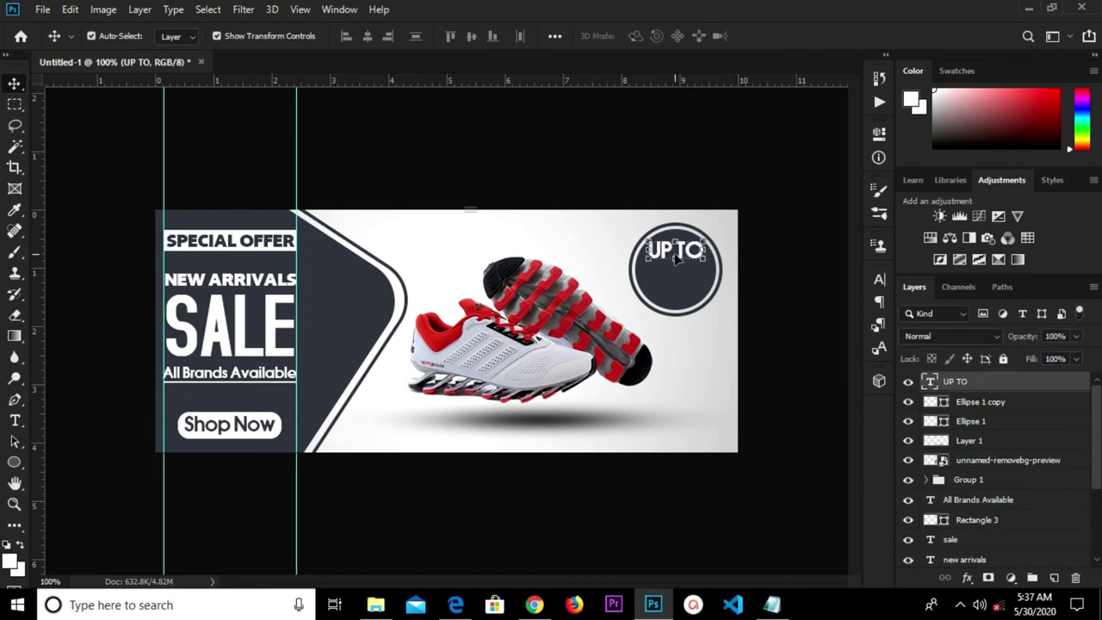
left_click_drag(680, 252, 688, 279)
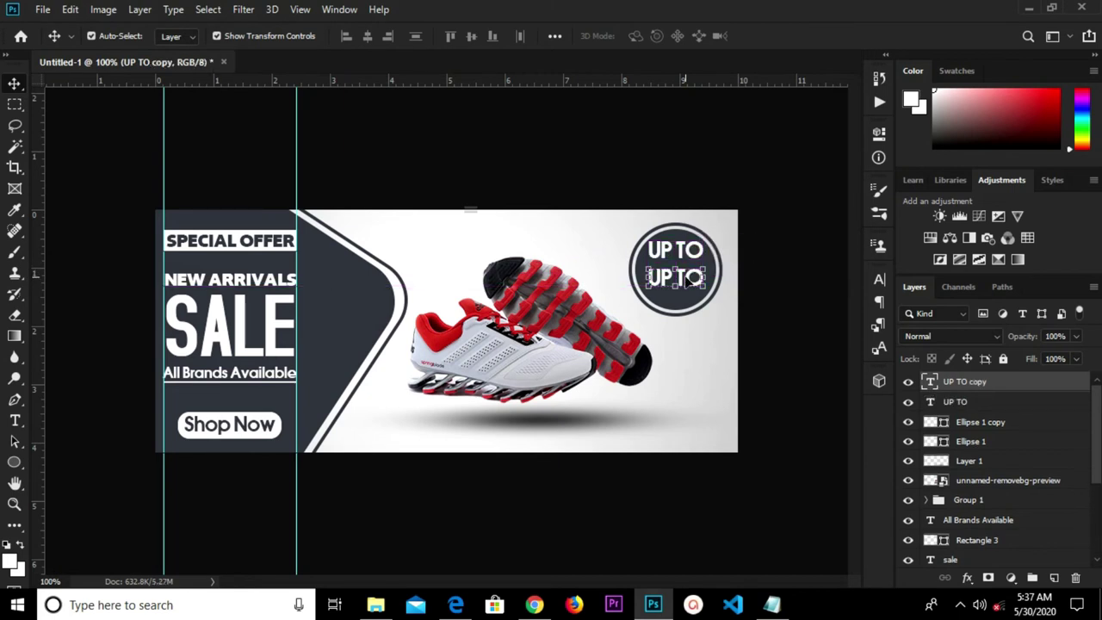
key("t")
left_click(684, 282)
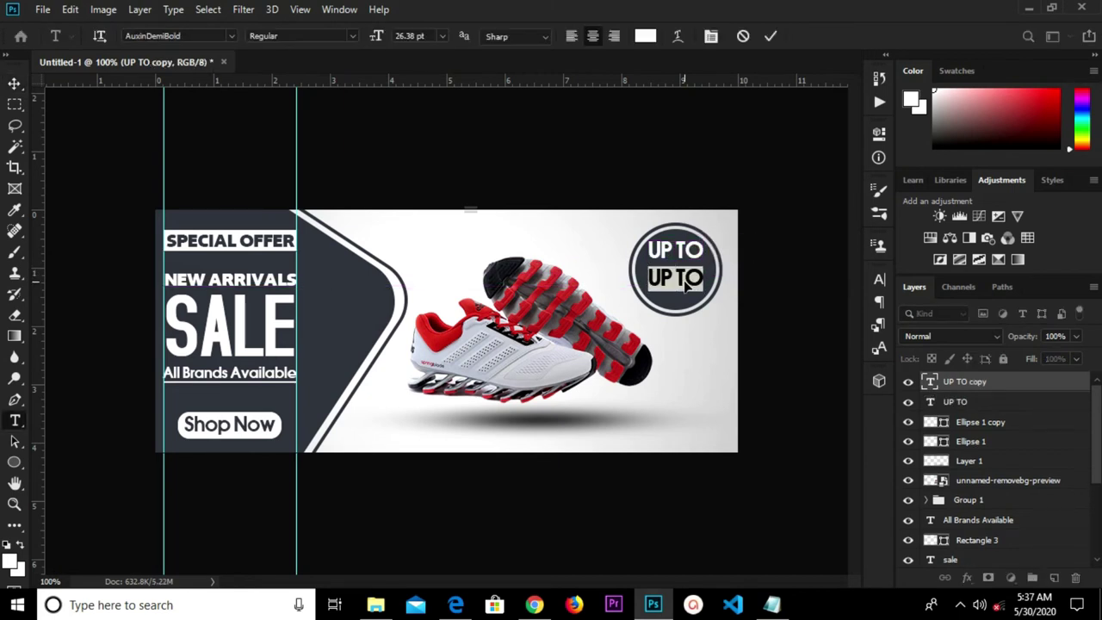
Change the copied line to 75 set in the Accidental Presidency font
key("ctrl+a")
type("7.5")
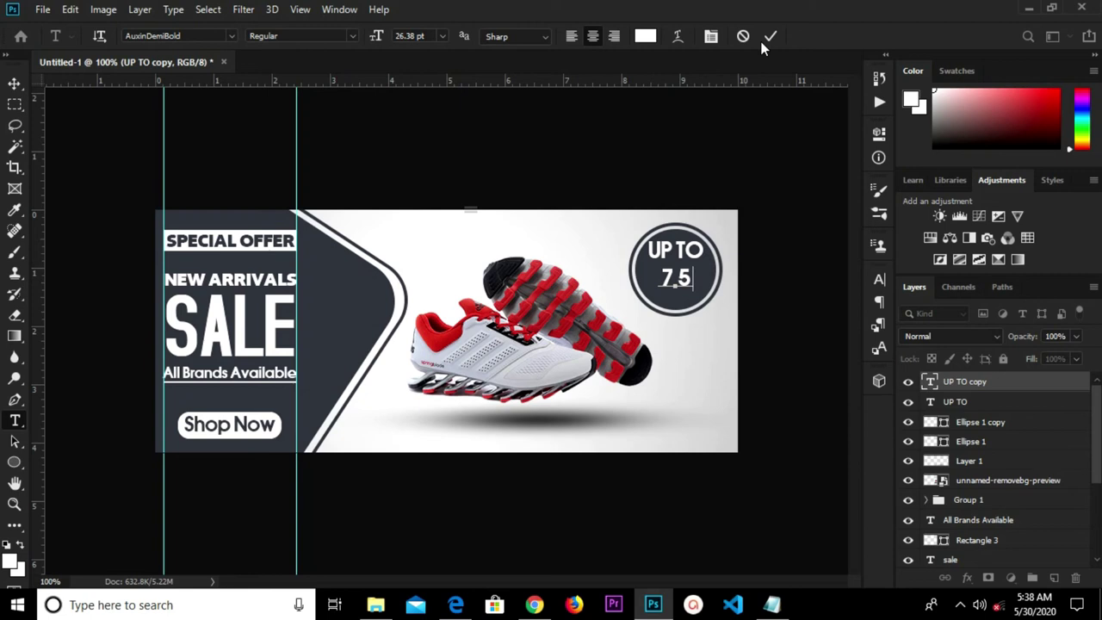
left_click(769, 40)
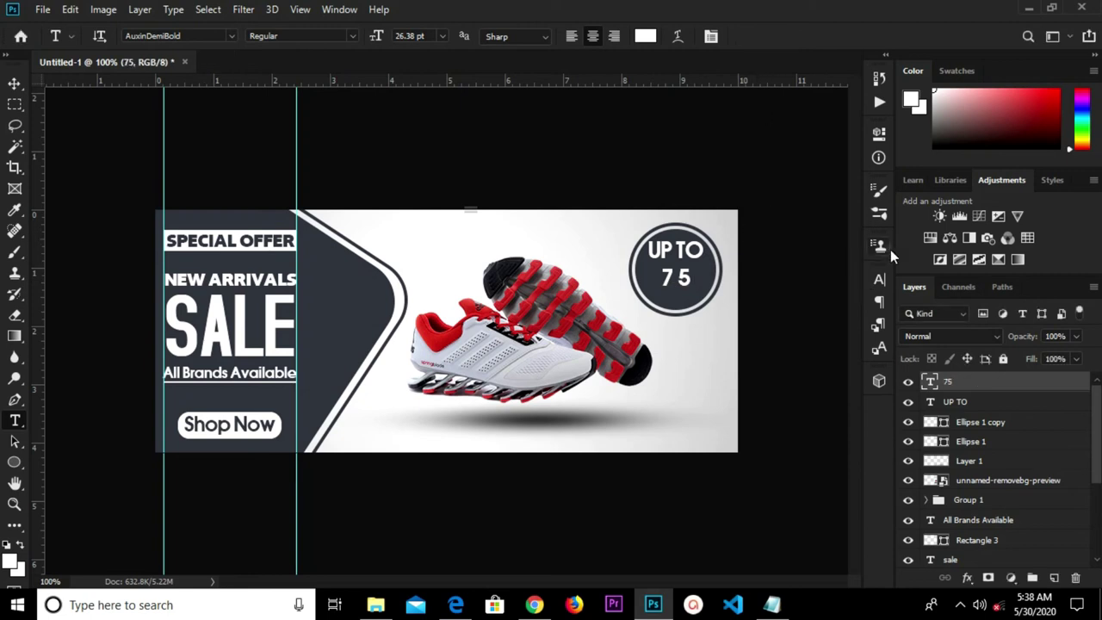
left_click(876, 280)
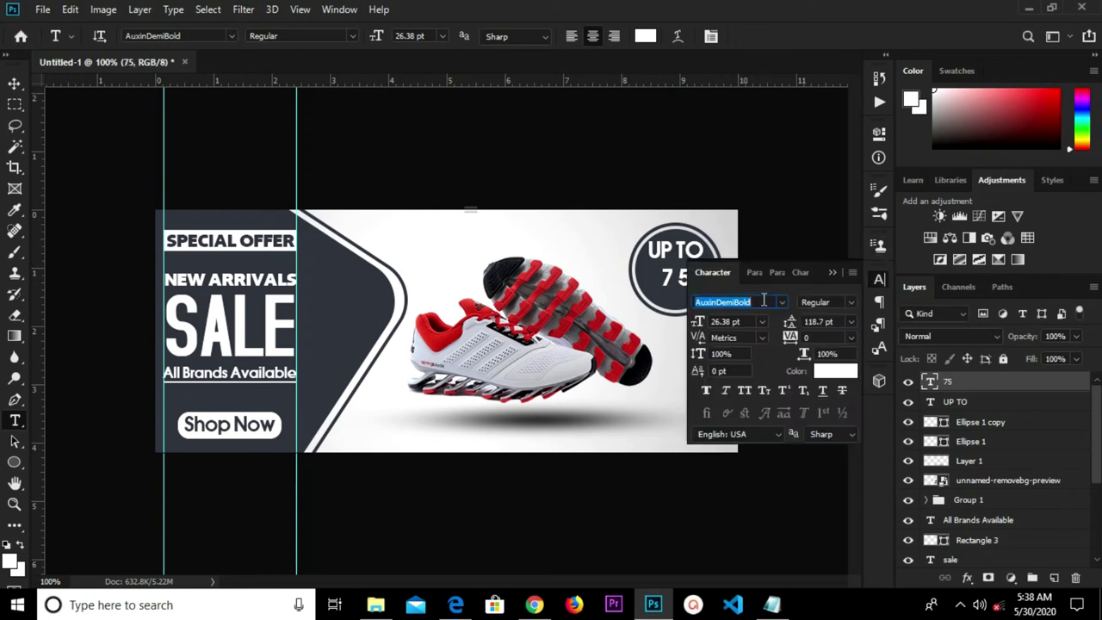
type("accide")
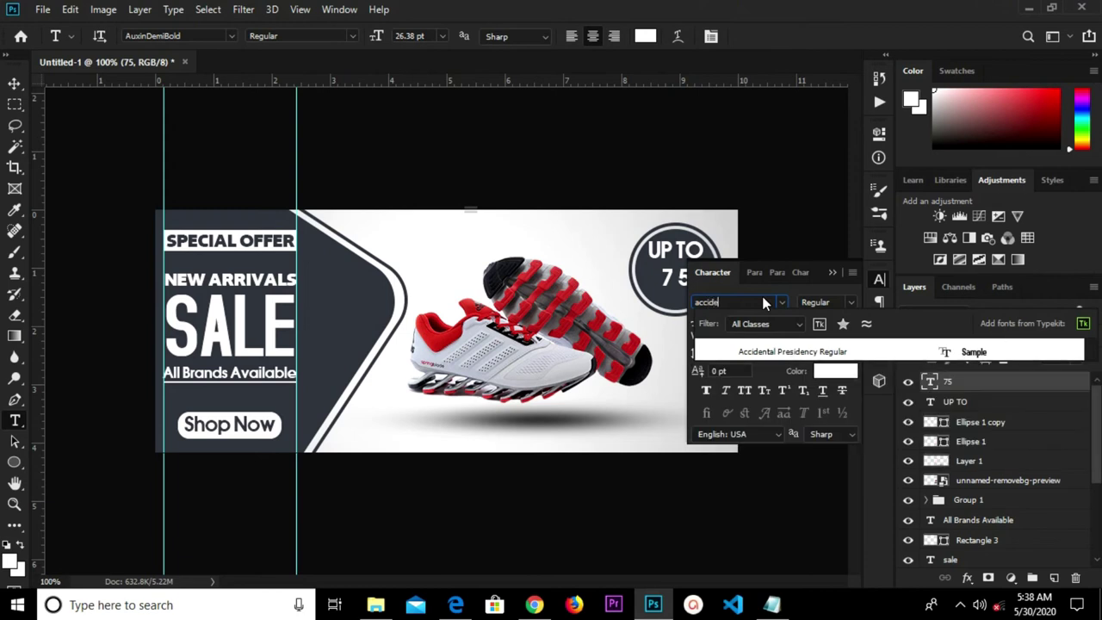
key("Return")
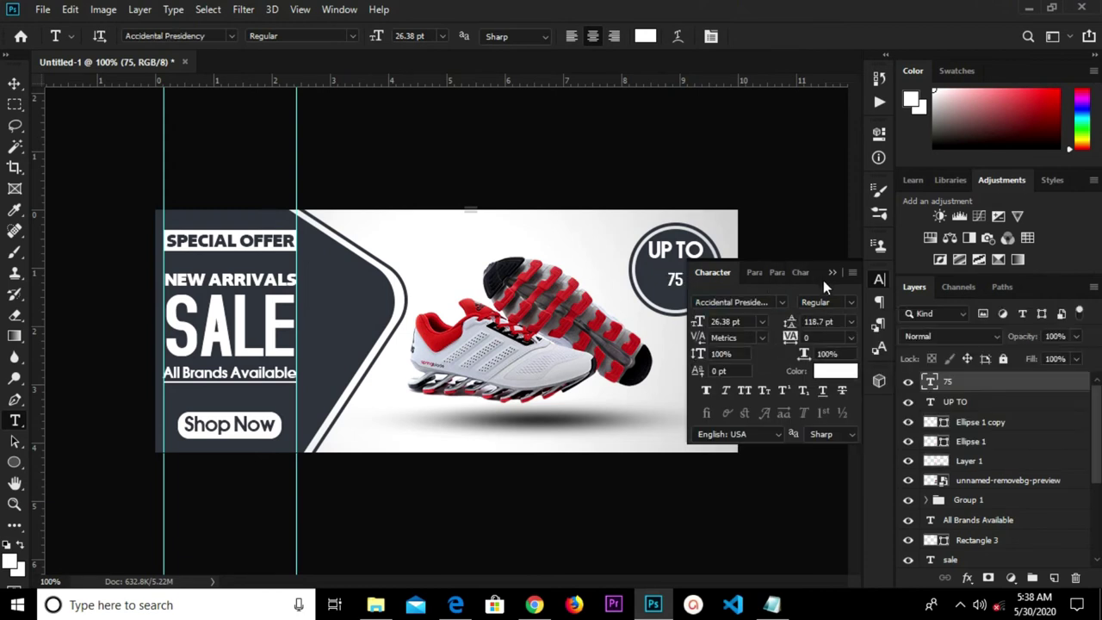
left_click(833, 272)
Scale the 75 to fit under UP TO in the circle, then drag a copy below
key("ctrl")
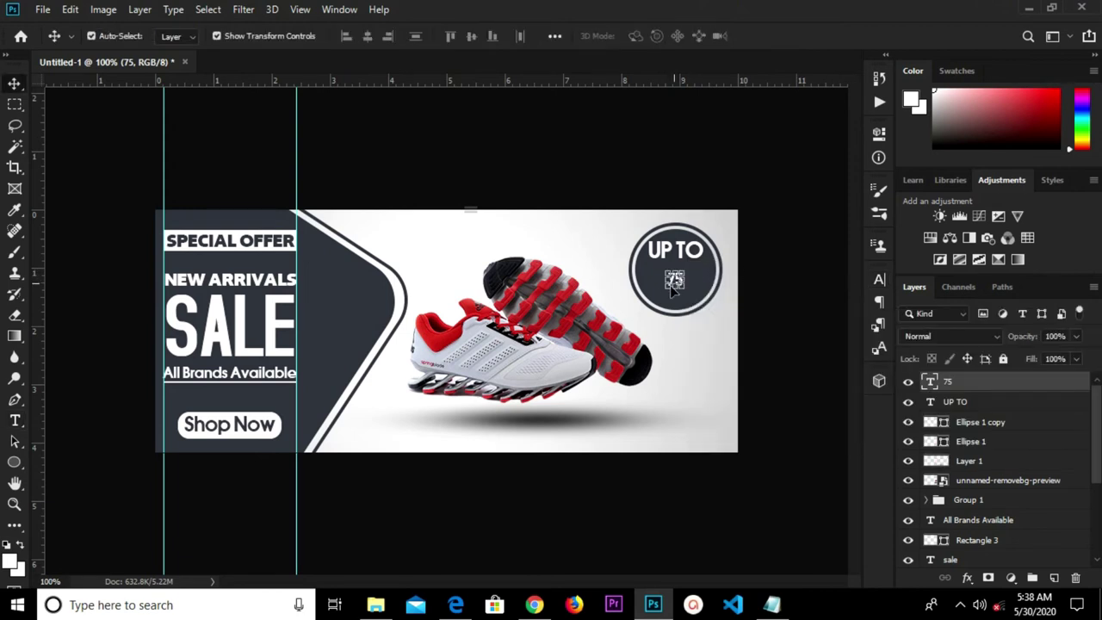
key("ctrl+t")
left_click_drag(668, 294, 644, 327)
scroll(677, 295, "up", 1)
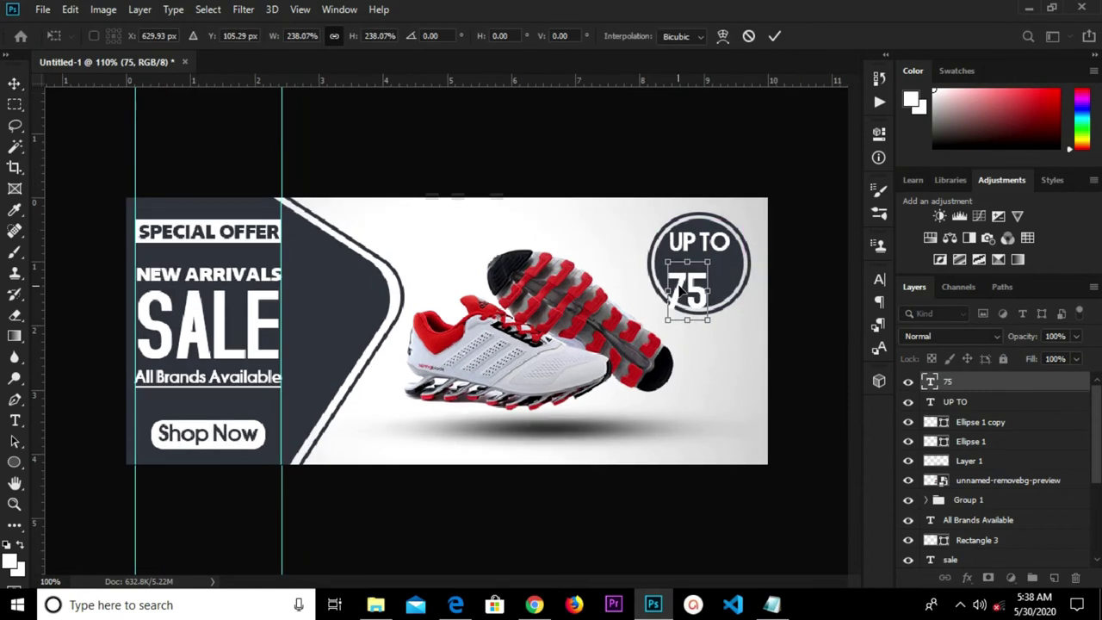
scroll(680, 293, "down", 1)
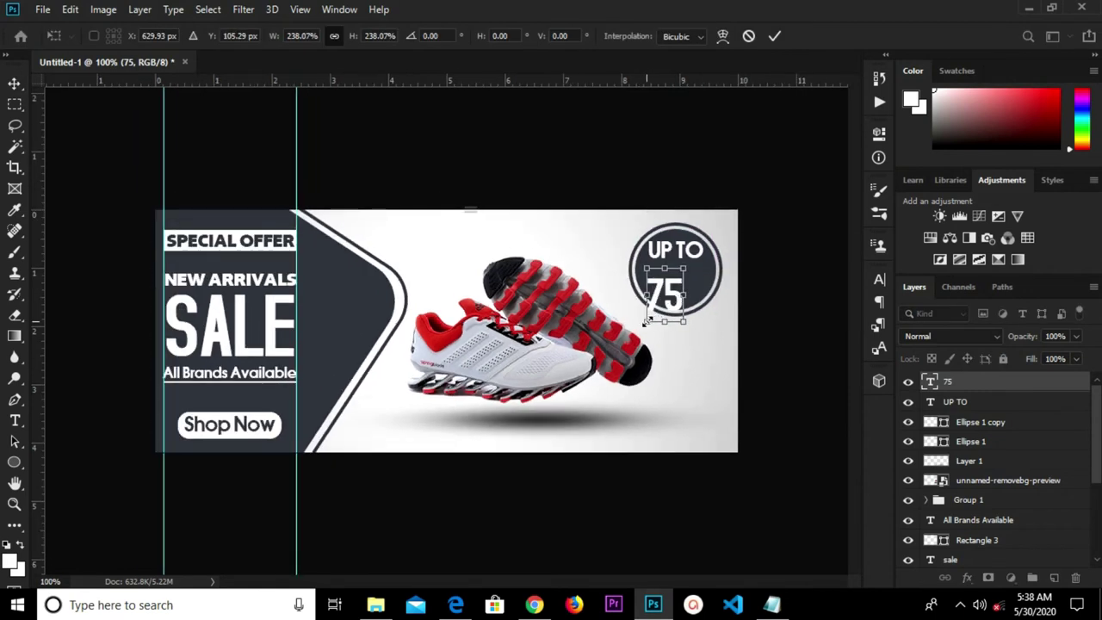
left_click_drag(643, 321, 663, 279)
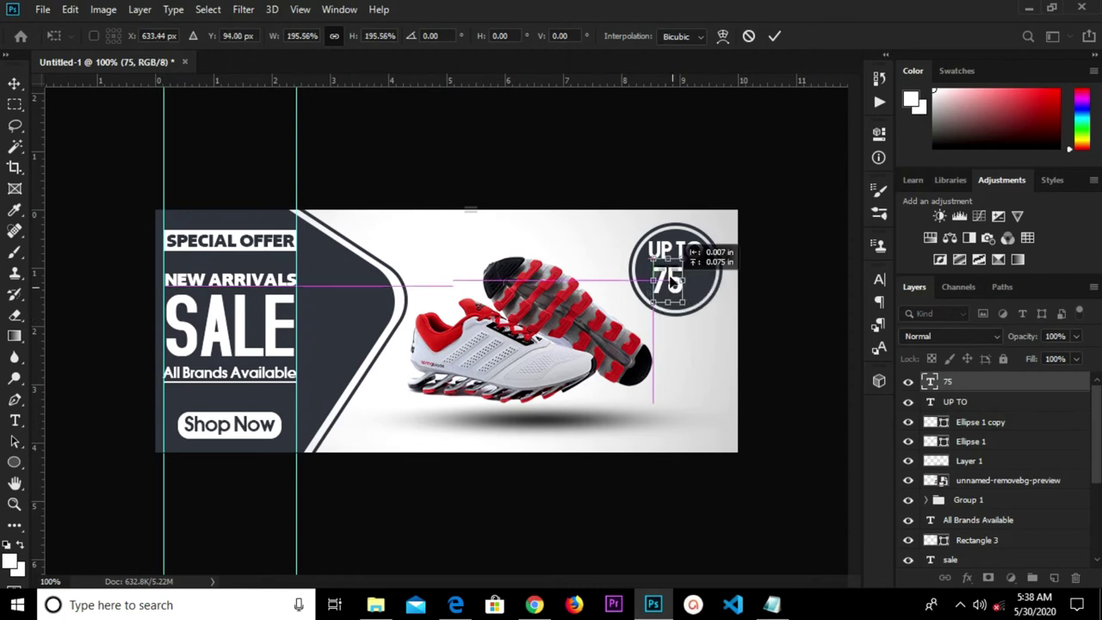
left_click(774, 35)
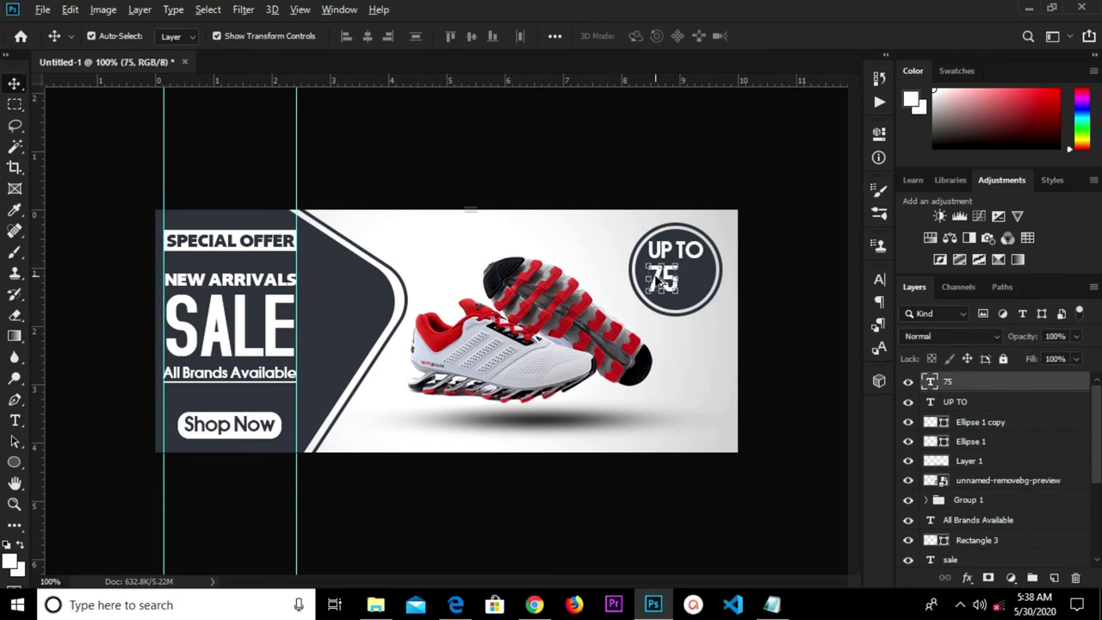
left_click_drag(667, 281, 675, 347)
Retype the copied 75 as a % sign
key("t")
double_click(675, 348)
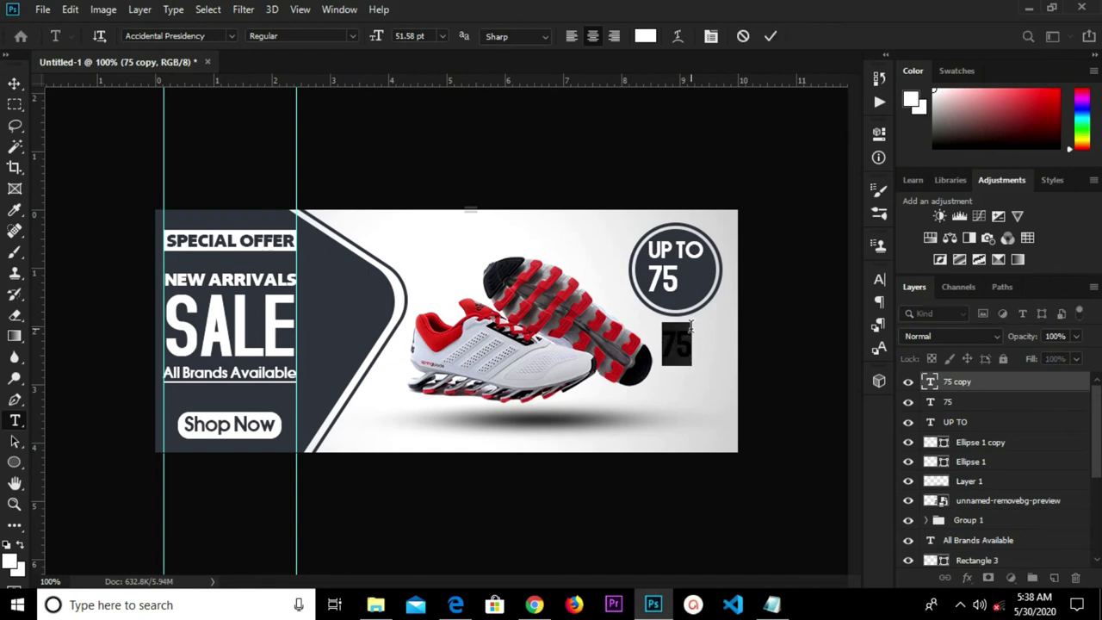
type("%")
key("ctrl+Return")
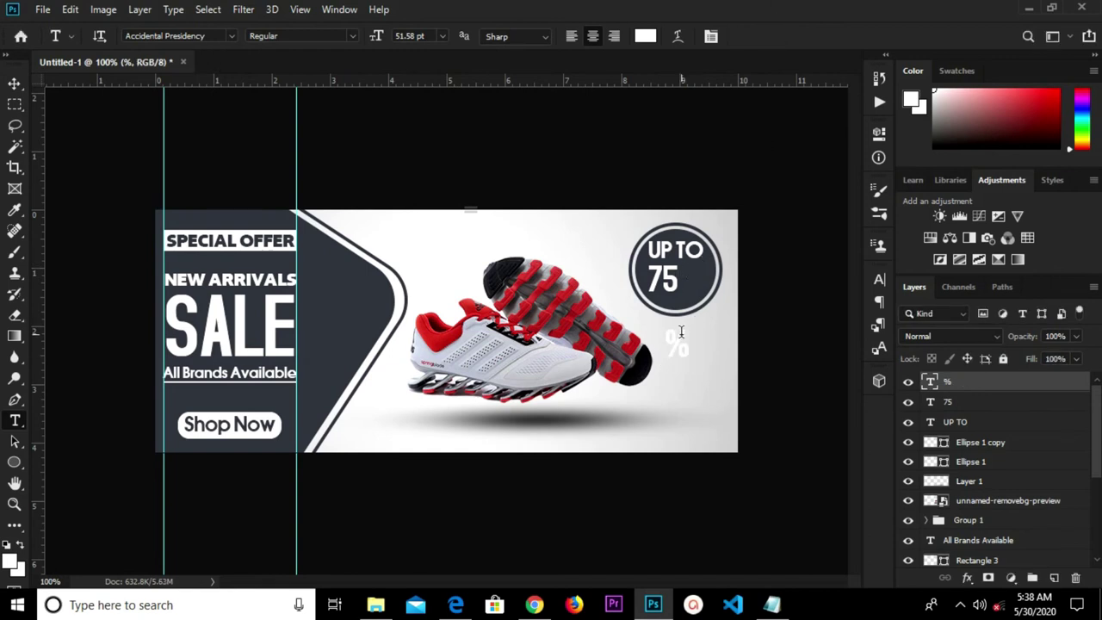
Resize the % beside the 75, then move it below the circle
key("v")
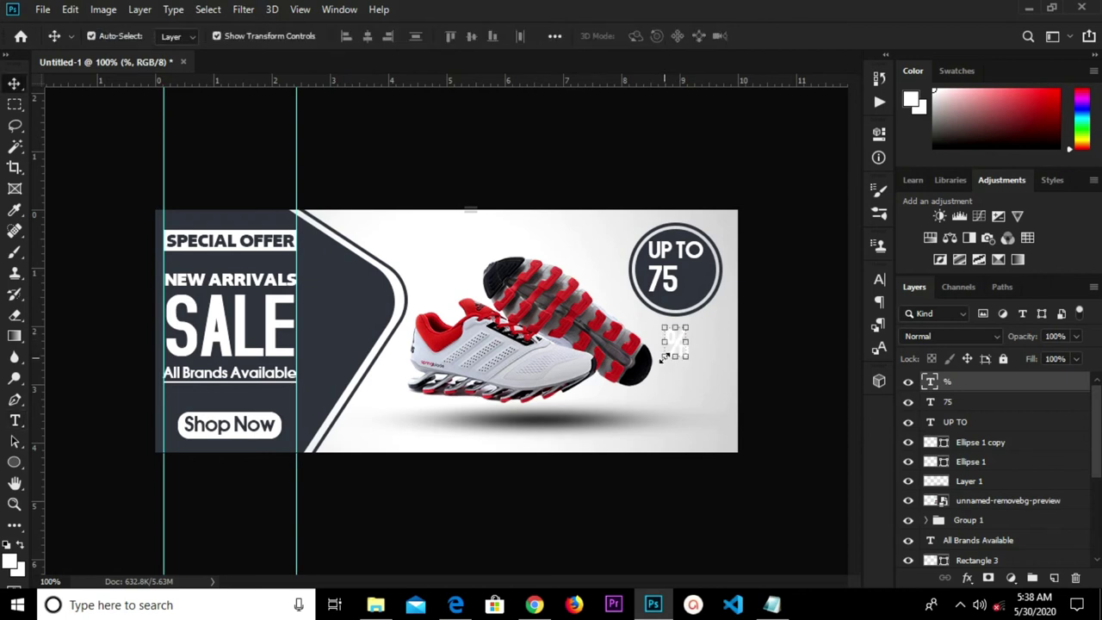
left_click_drag(663, 356, 693, 272)
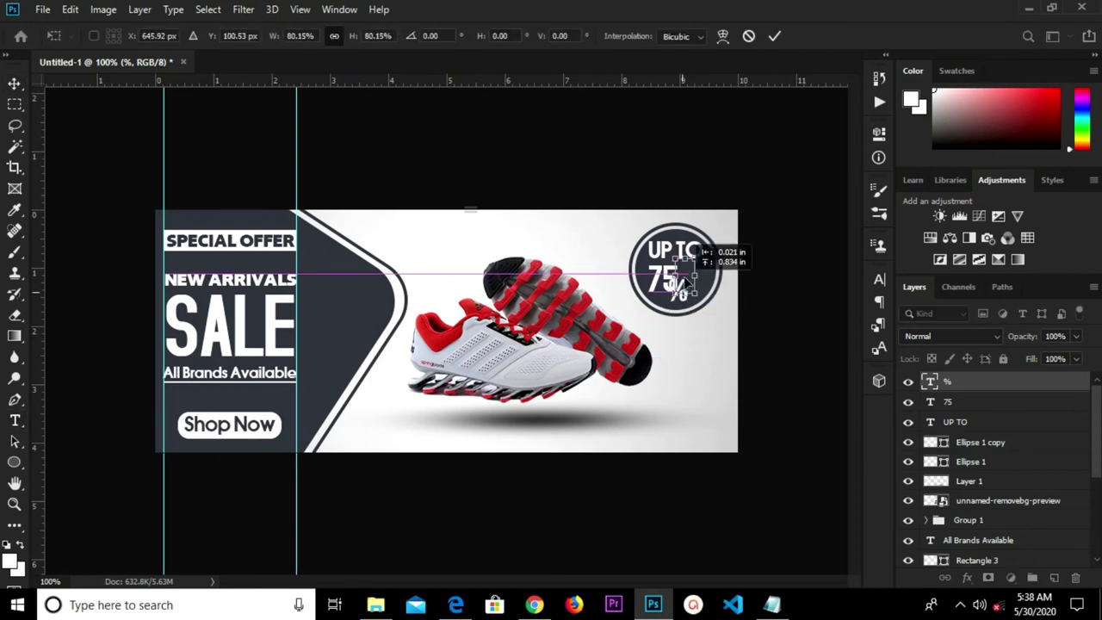
mouse_move(693, 272)
left_mouse_down()
mouse_move(692, 263)
mouse_move(695, 276)
left_mouse_up()
scroll(694, 277, "up", 1)
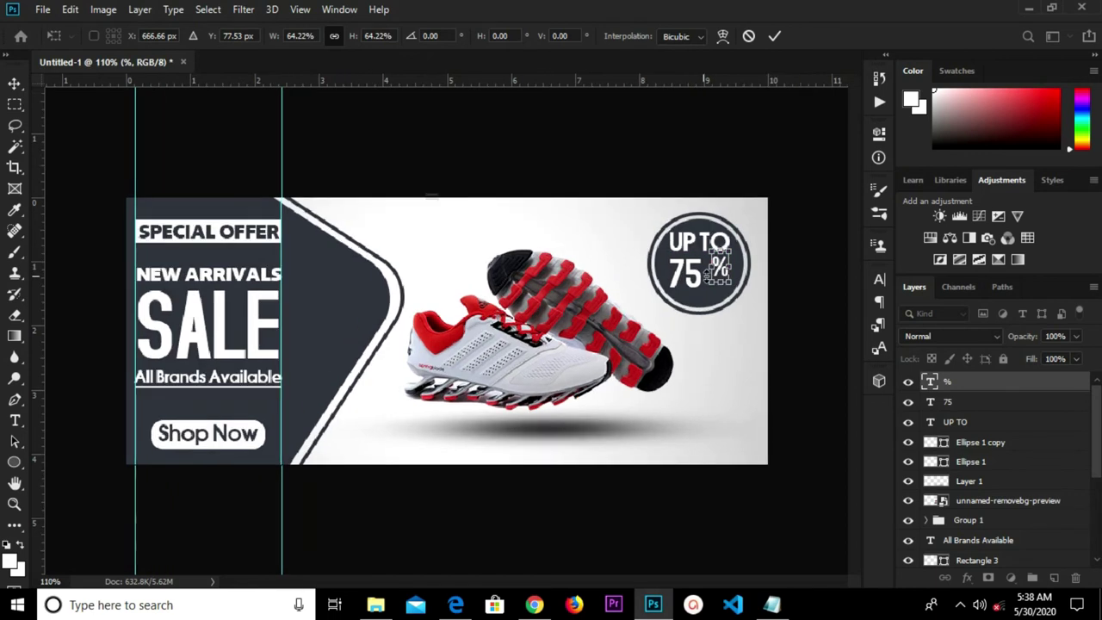
left_click_drag(726, 278, 721, 278)
left_click(774, 36)
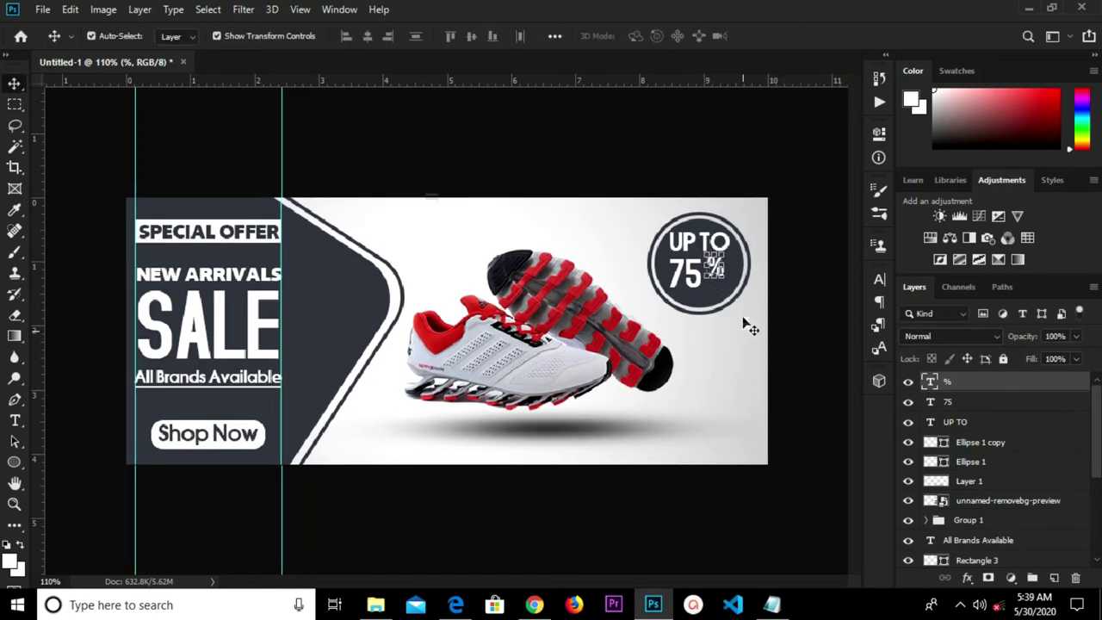
left_click_drag(713, 268, 711, 348)
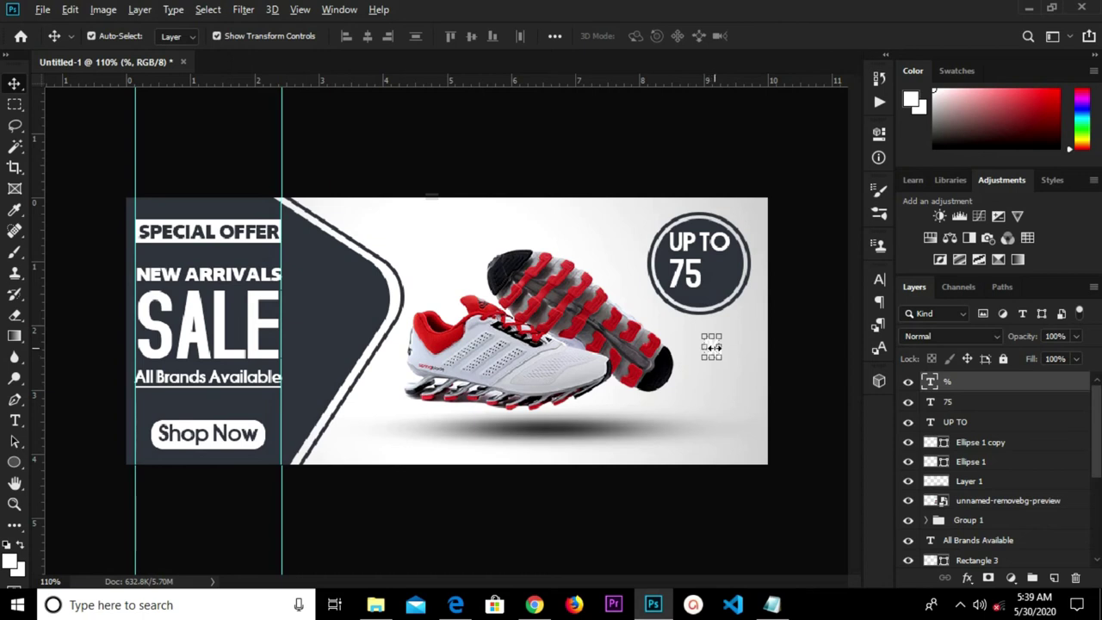
key("ctrl+t")
Enlarge the % to about 184%, duplicate it, and set the upper one in AuxinDemiBold
left_click_drag(721, 358, 730, 372)
left_click(775, 35)
left_click_drag(722, 357, 722, 406, "alt")
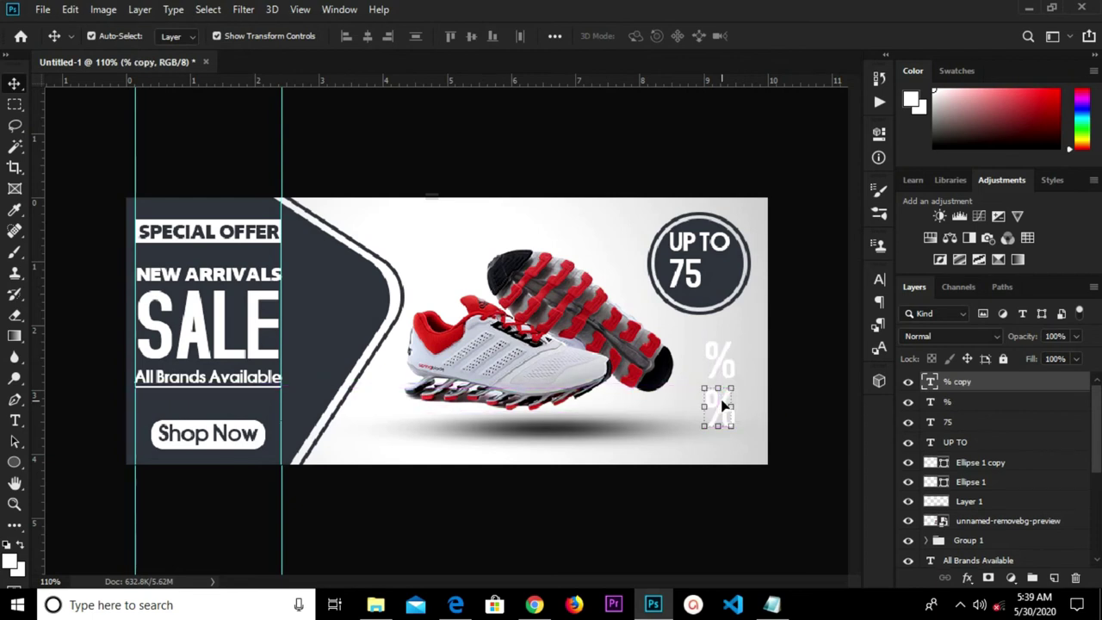
left_click(722, 360)
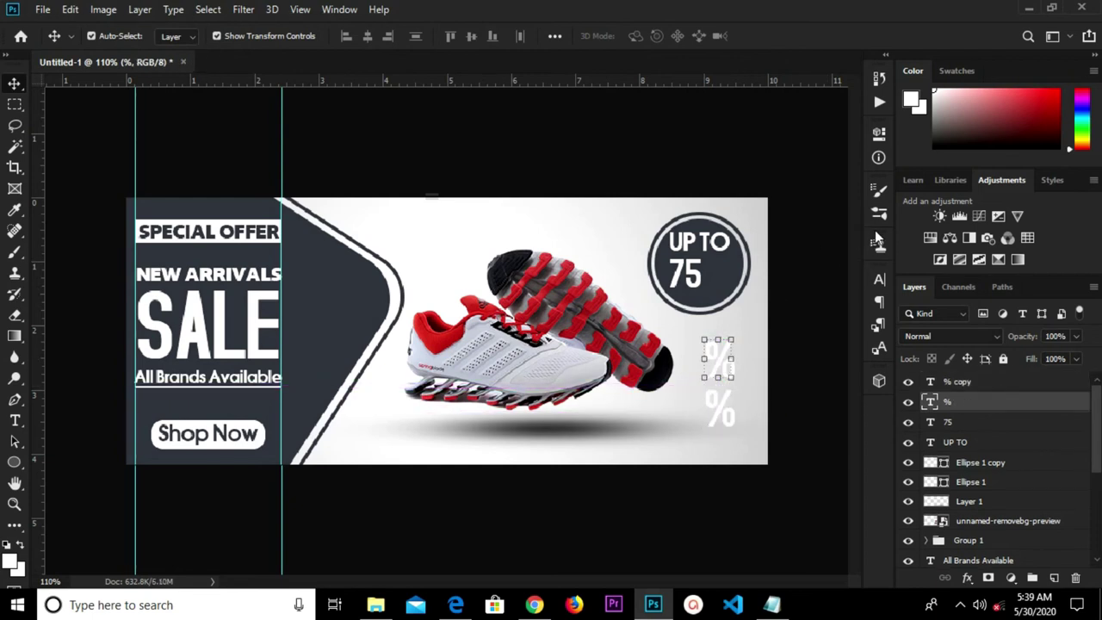
left_click(878, 280)
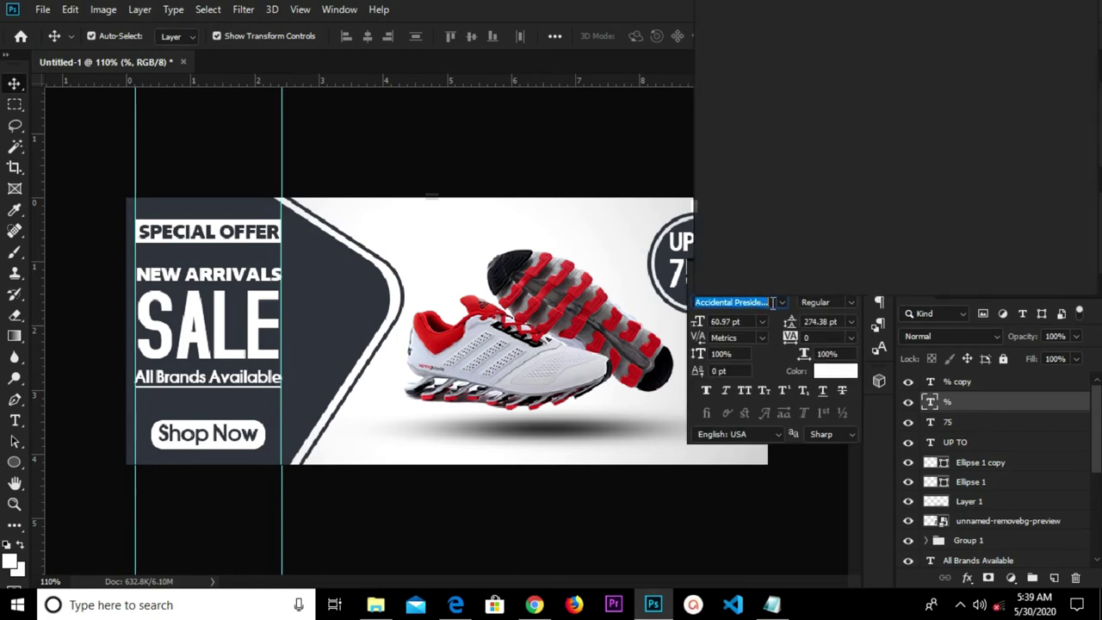
type("au")
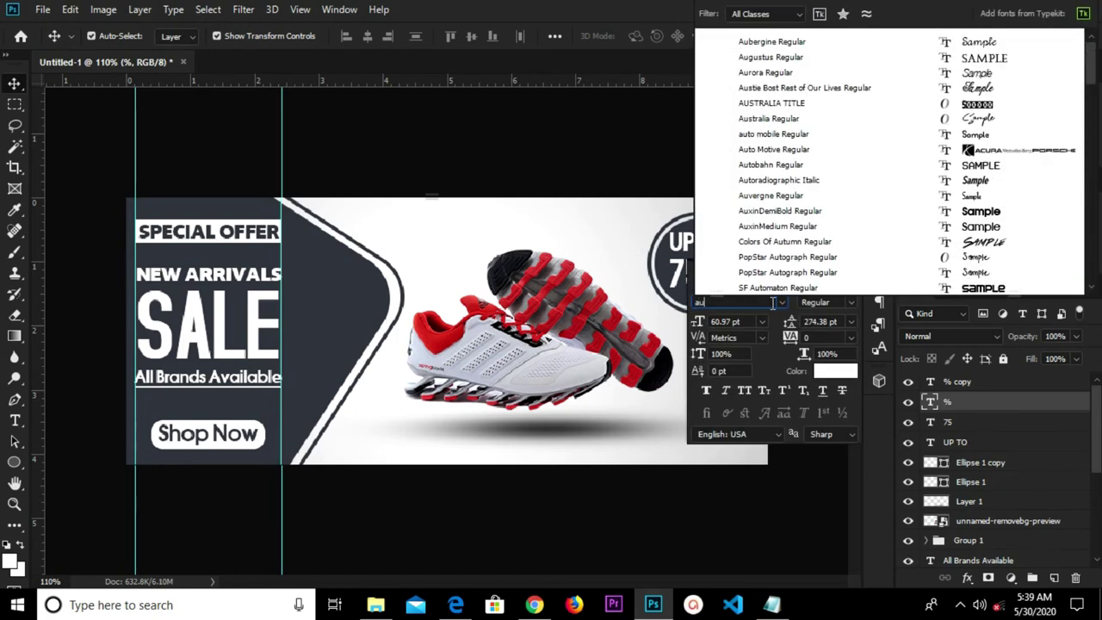
type("xinDemiBold")
key("Return")
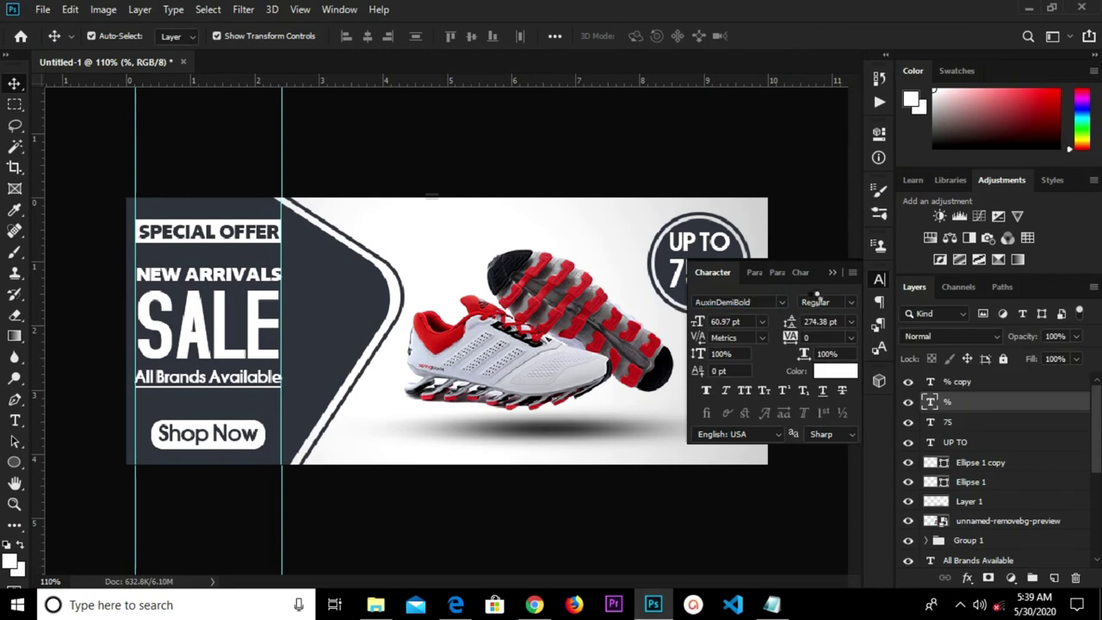
left_click(833, 273)
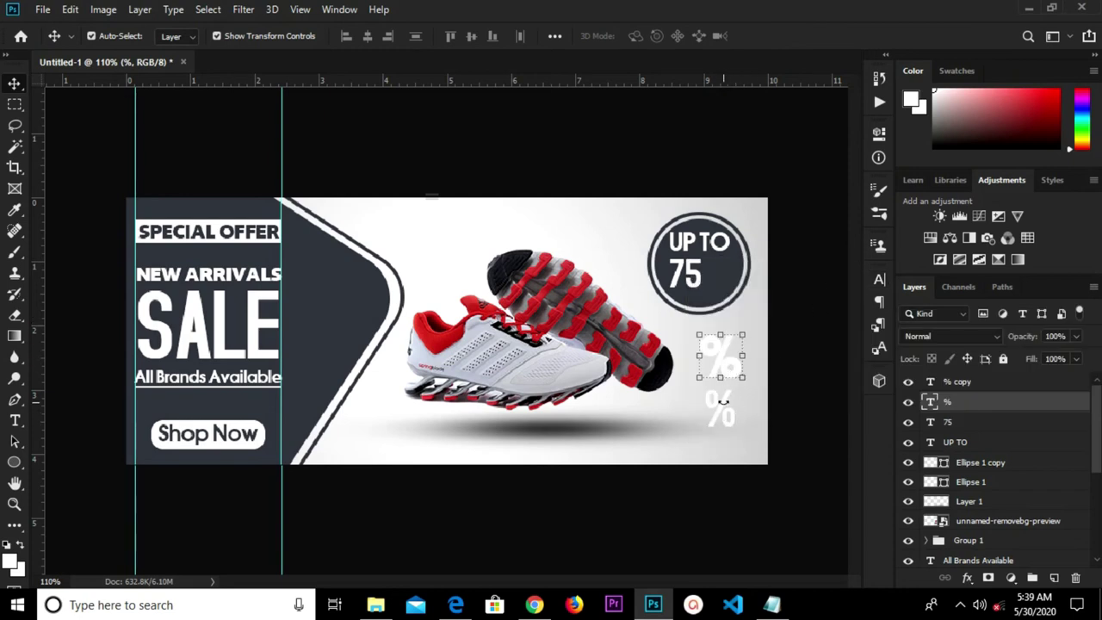
Retype the upper AuxinDemiBold % as OFF
left_click_drag(727, 424, 725, 369)
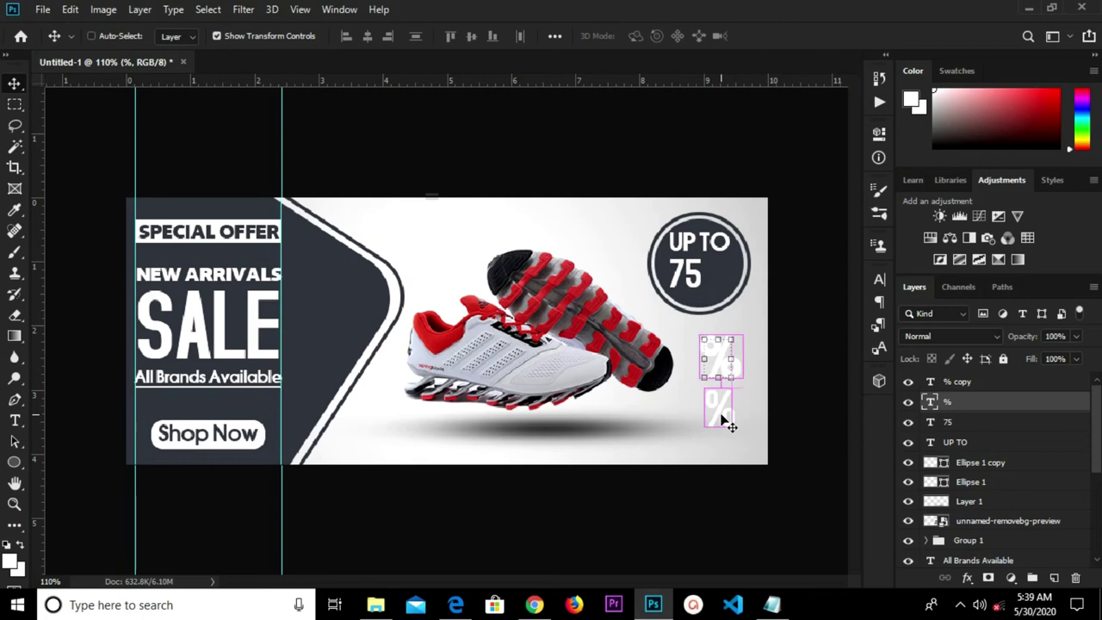
key("t")
double_click(725, 363)
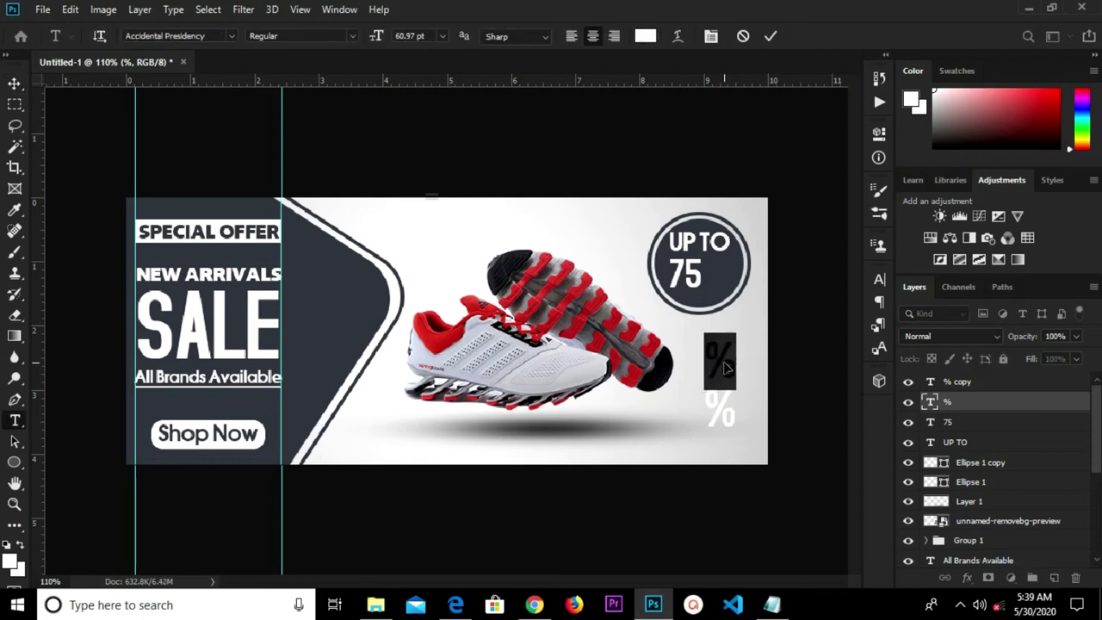
key("BackSpace")
type("OFF")
left_click(770, 35)
Move the lower % up and shrink it to fit beside the 75
key("v")
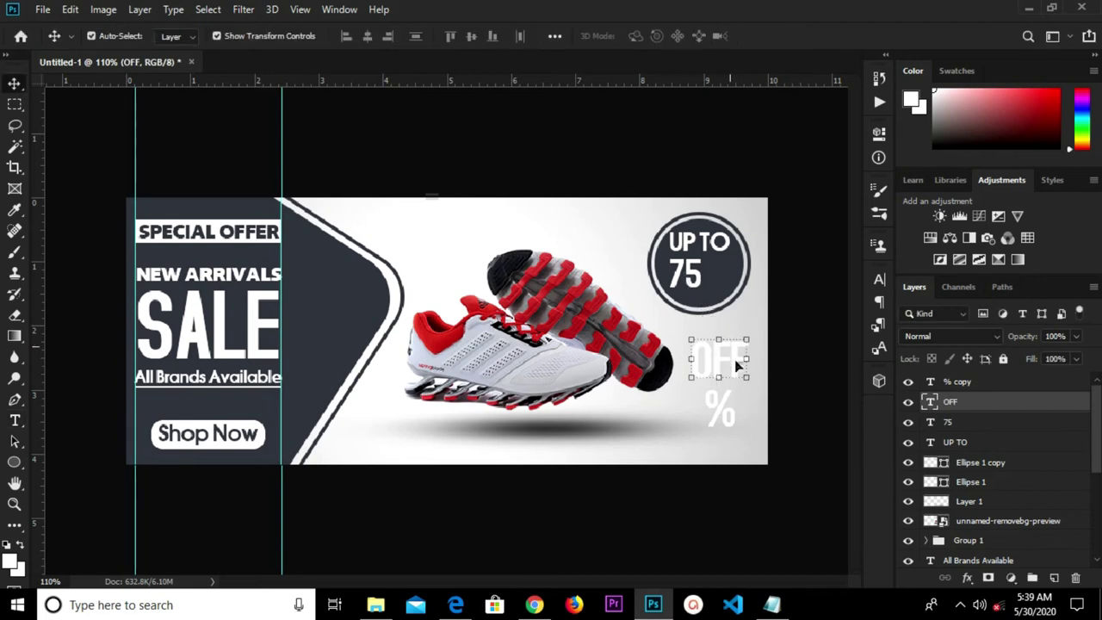
left_click_drag(721, 411, 719, 269)
mouse_move(721, 272)
left_mouse_down()
mouse_move(710, 256)
mouse_move(714, 269)
left_mouse_up()
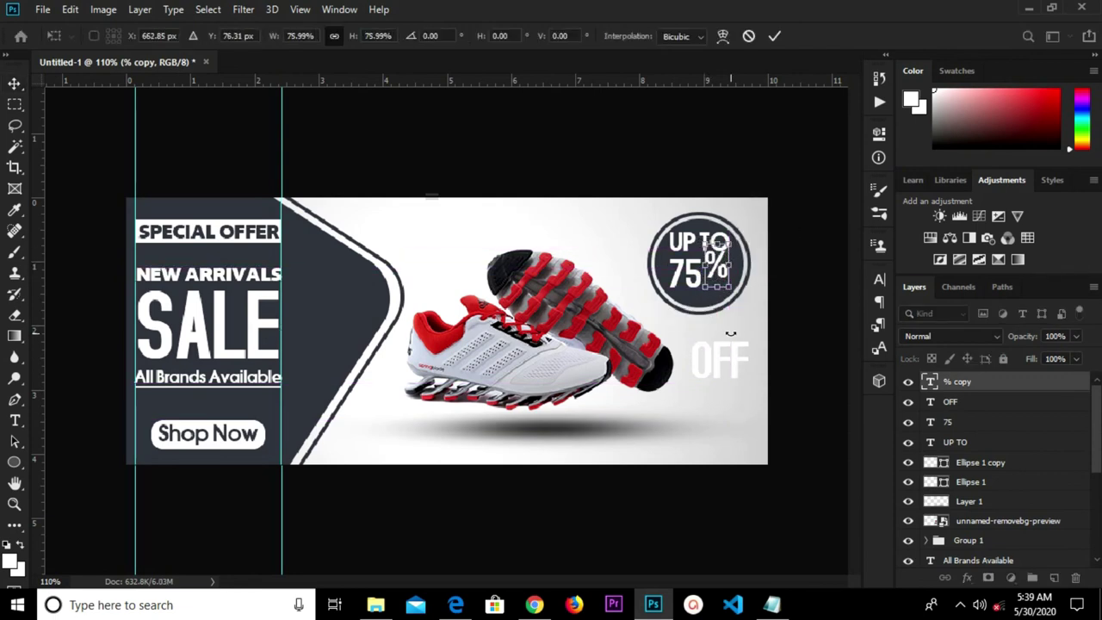
left_click(775, 37)
Shrink OFF to about 44% and place it under the % inside the circle
left_click(719, 370)
key("ctrl+t")
mouse_move(750, 331)
left_mouse_down()
mouse_move(717, 360)
mouse_move(711, 283)
left_mouse_up()
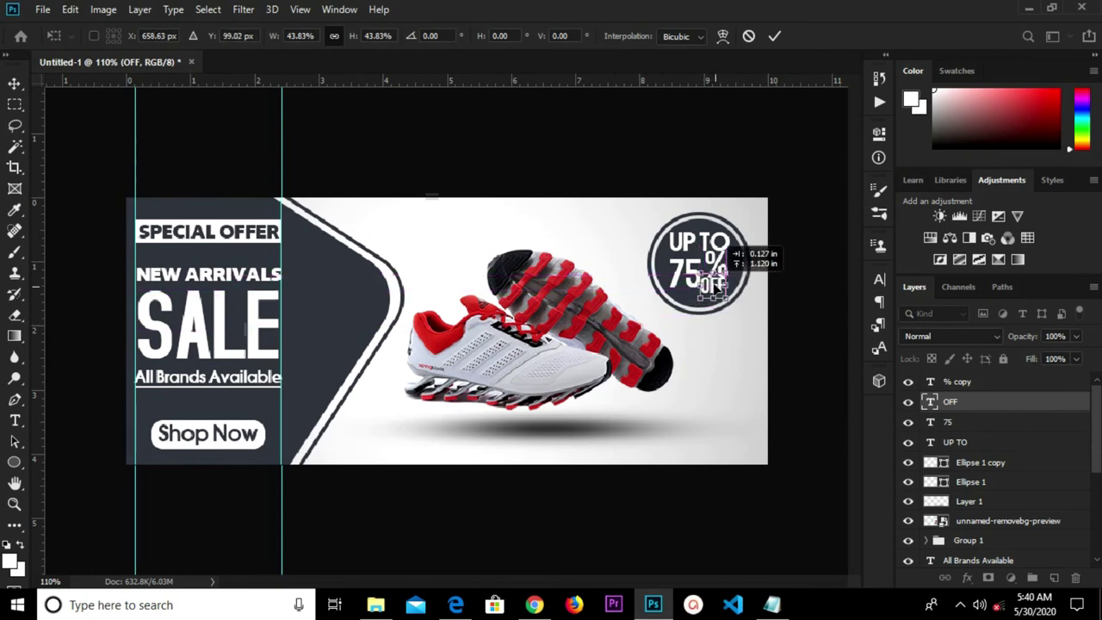
key("Up")
key("Up")
key("Up")
key("Up")
key("Up")
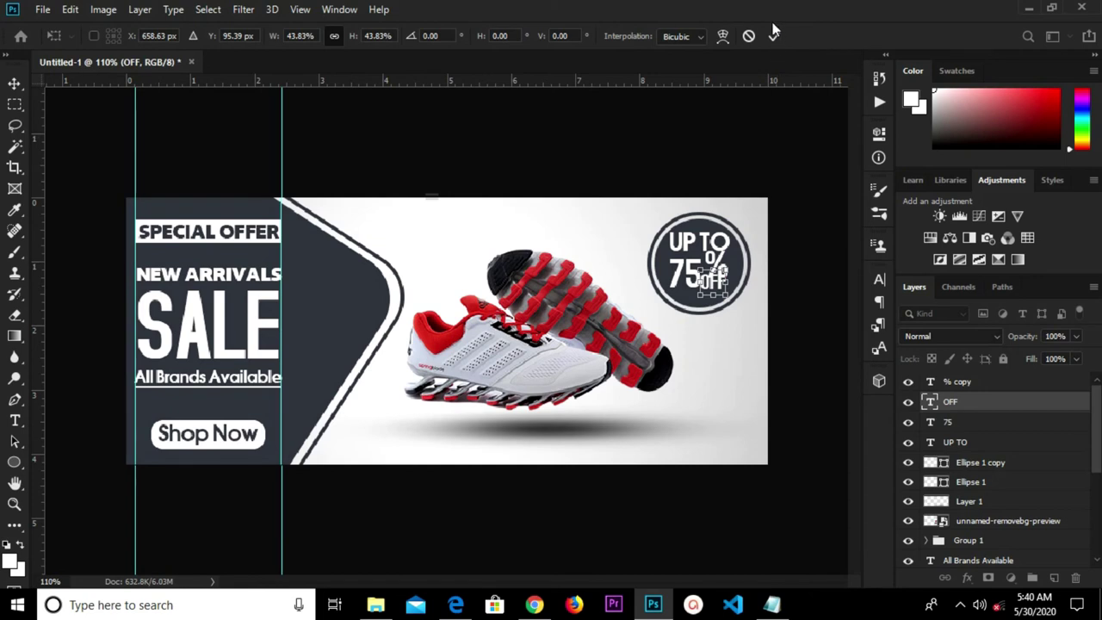
left_click(777, 35)
left_click(717, 263)
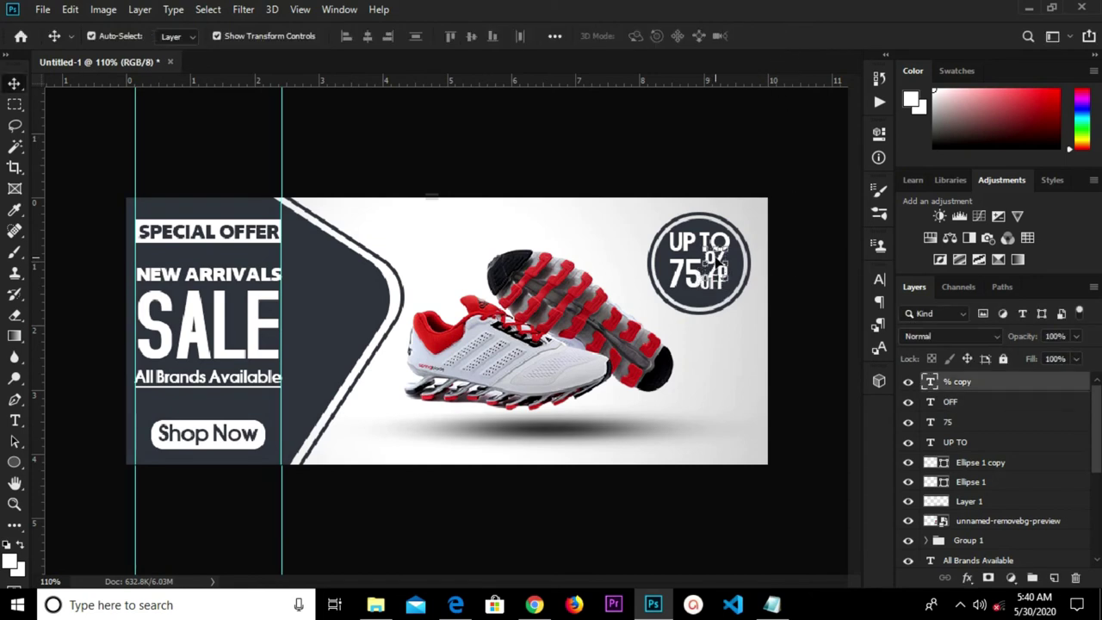
Shrink the % and OFF slightly so they fit the badge
key("ctrl+t")
mouse_move(731, 251)
left_mouse_down()
mouse_move(725, 241)
mouse_move(773, 245)
mouse_move(763, 239)
mouse_move(773, 258)
left_mouse_up()
scroll(725, 241, "up", 2)
left_click(772, 37)
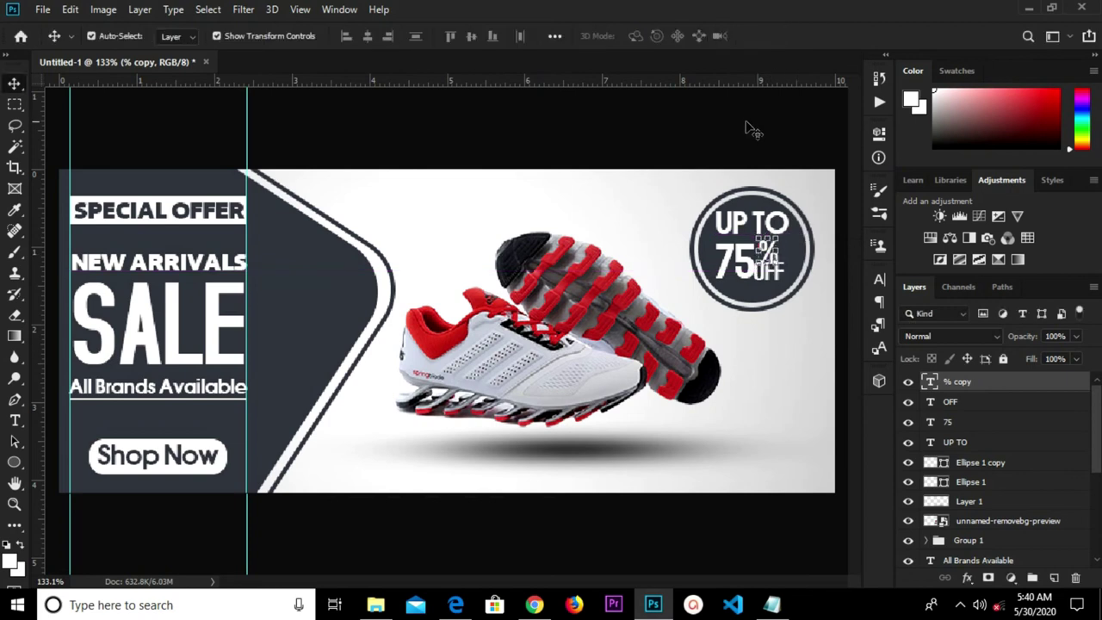
left_click(769, 273)
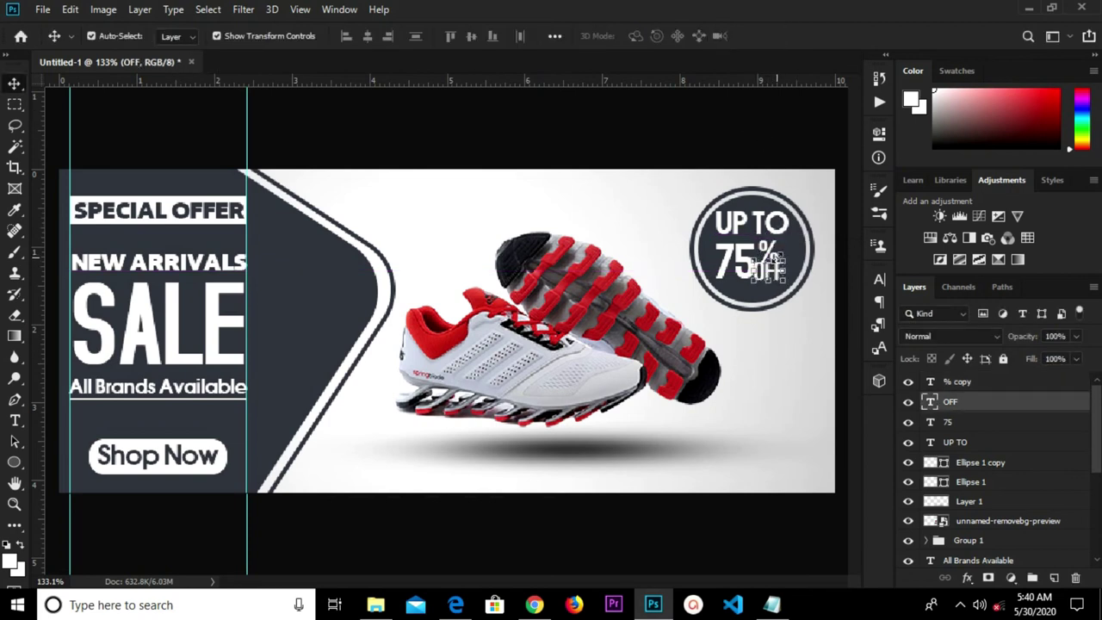
scroll(772, 261, "up", 1)
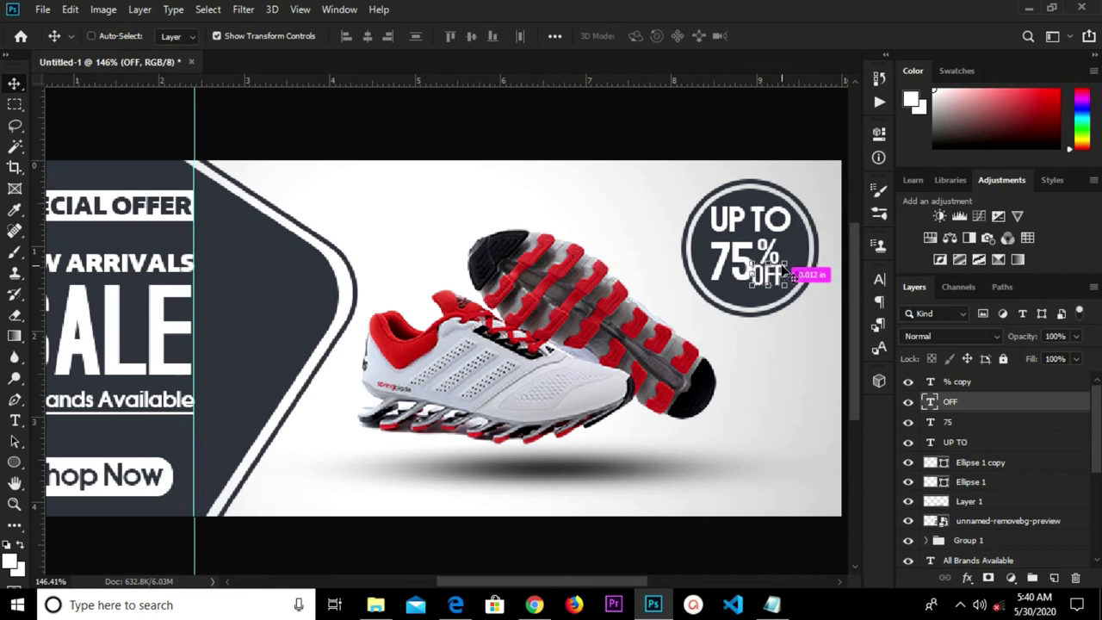
key("ctrl+t")
left_click_drag(750, 286, 754, 291)
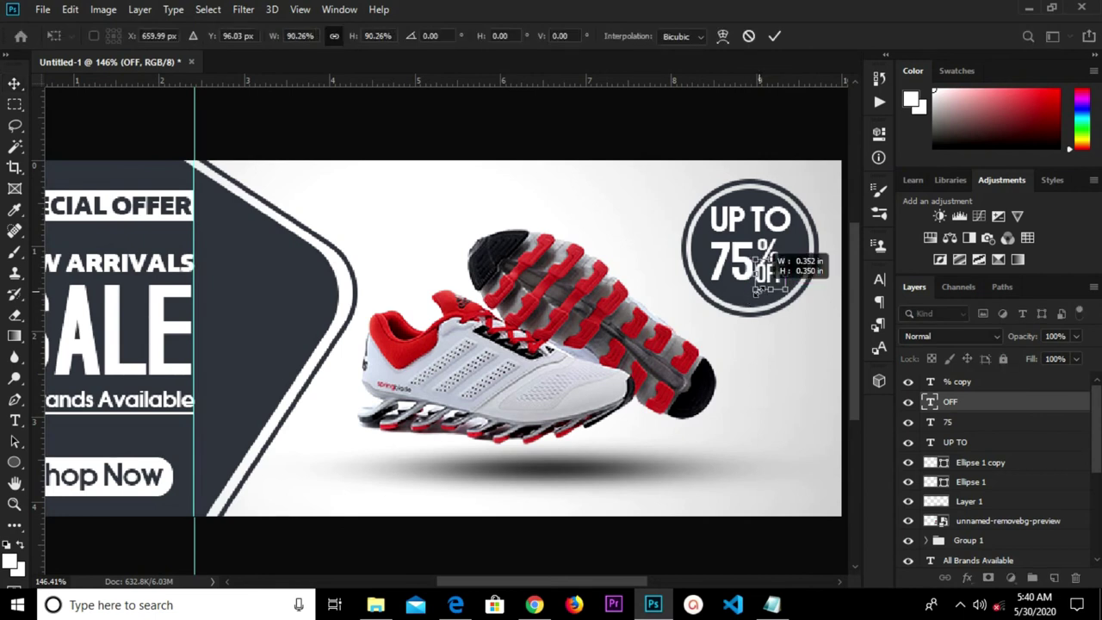
left_click(773, 37)
left_click(746, 271)
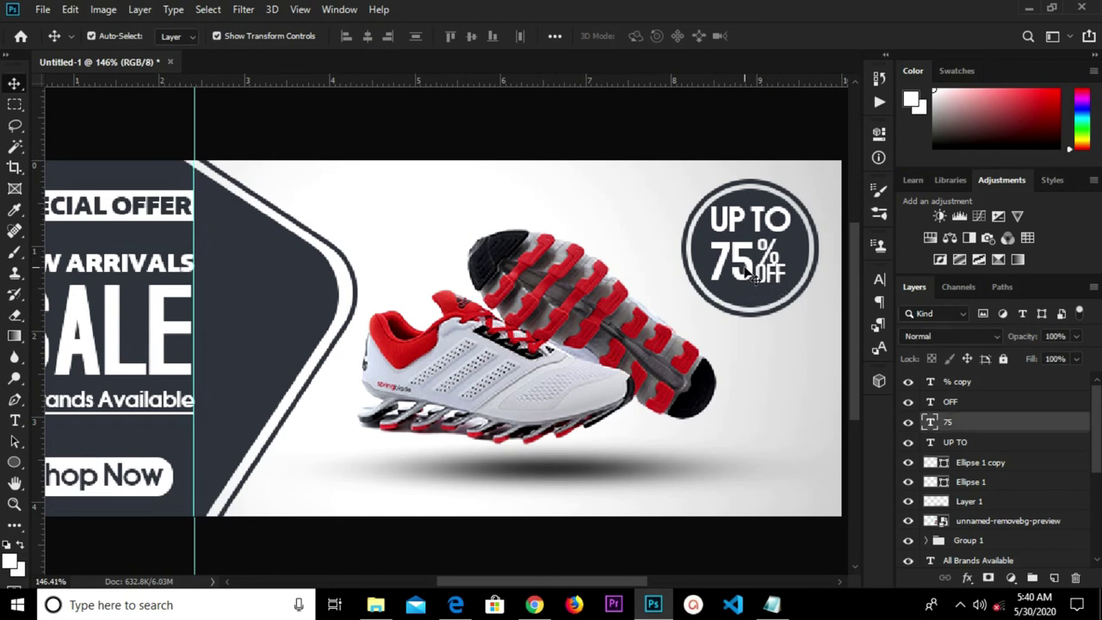
Nudge OFF up and enlarge the 75 to about 106%
key("ctrl+t")
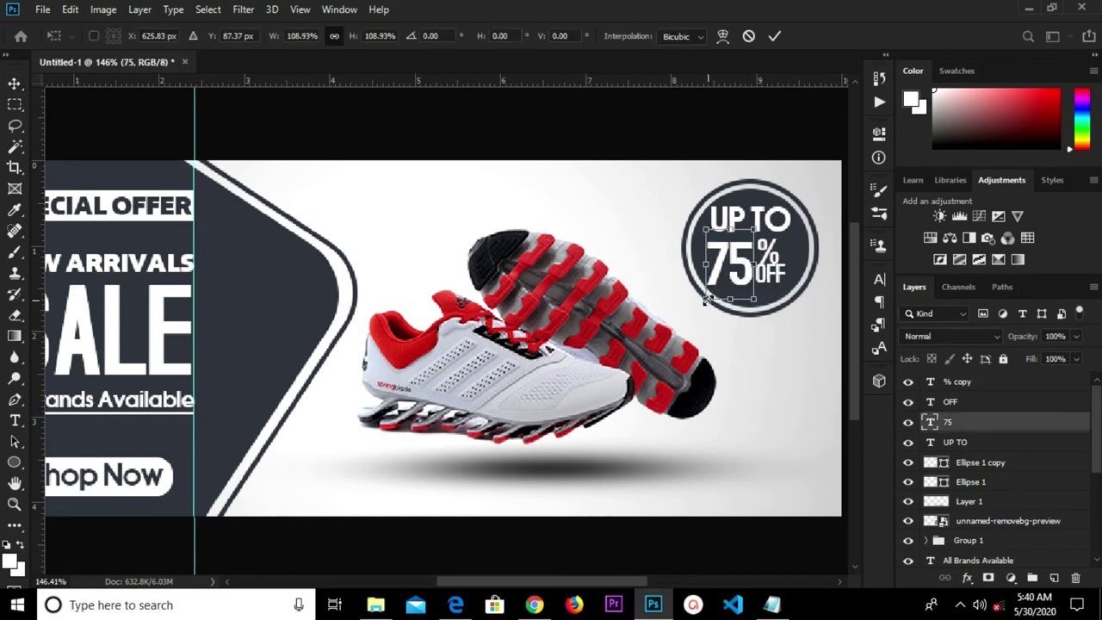
left_click(774, 36)
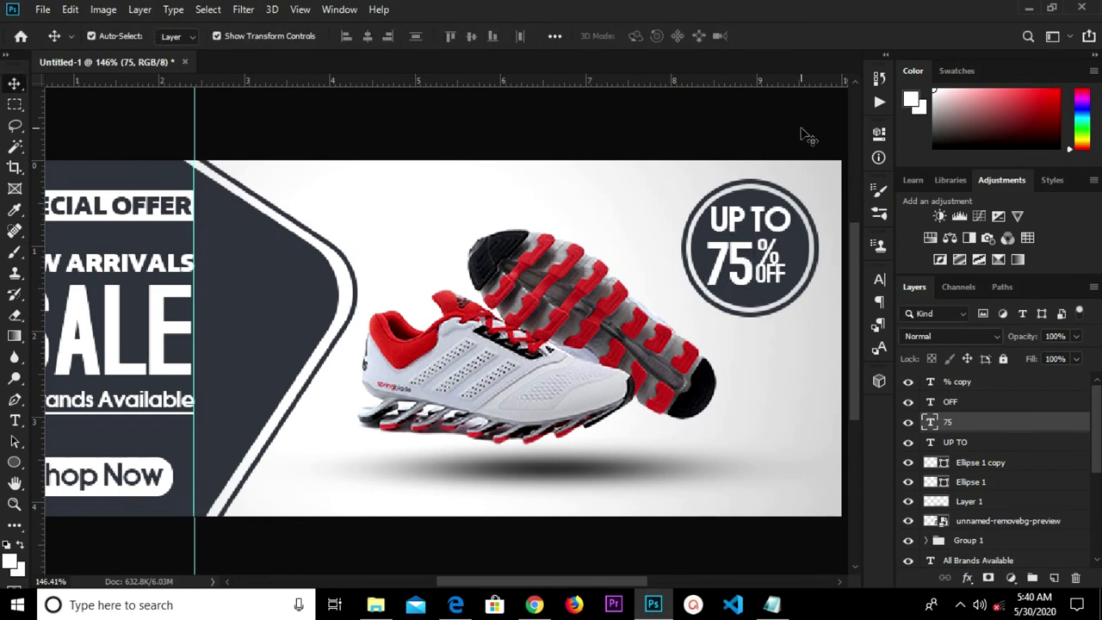
left_click(770, 275)
key("Up")
key("Up")
key("Up")
left_click(770, 157)
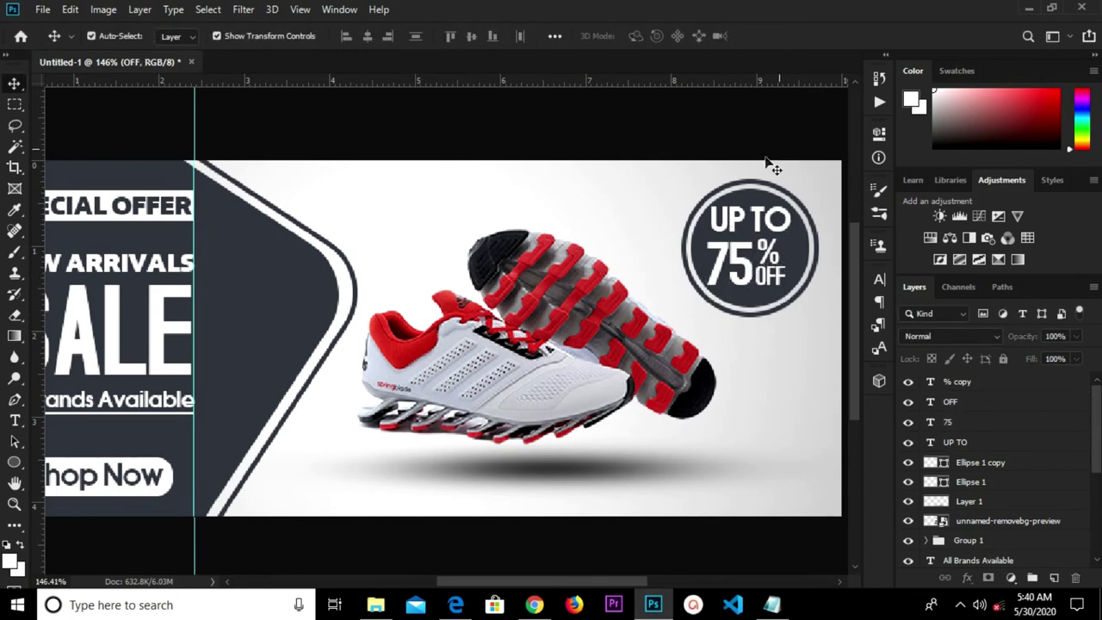
left_click(742, 257)
key("ctrl+t")
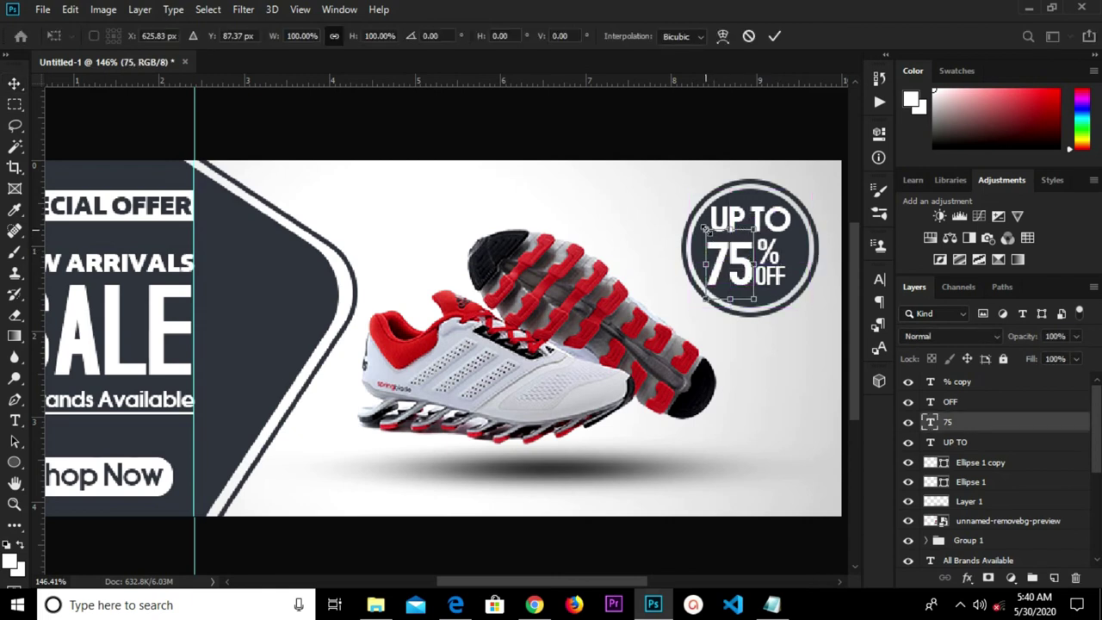
left_click_drag(705, 228, 702, 225)
left_click(774, 36)
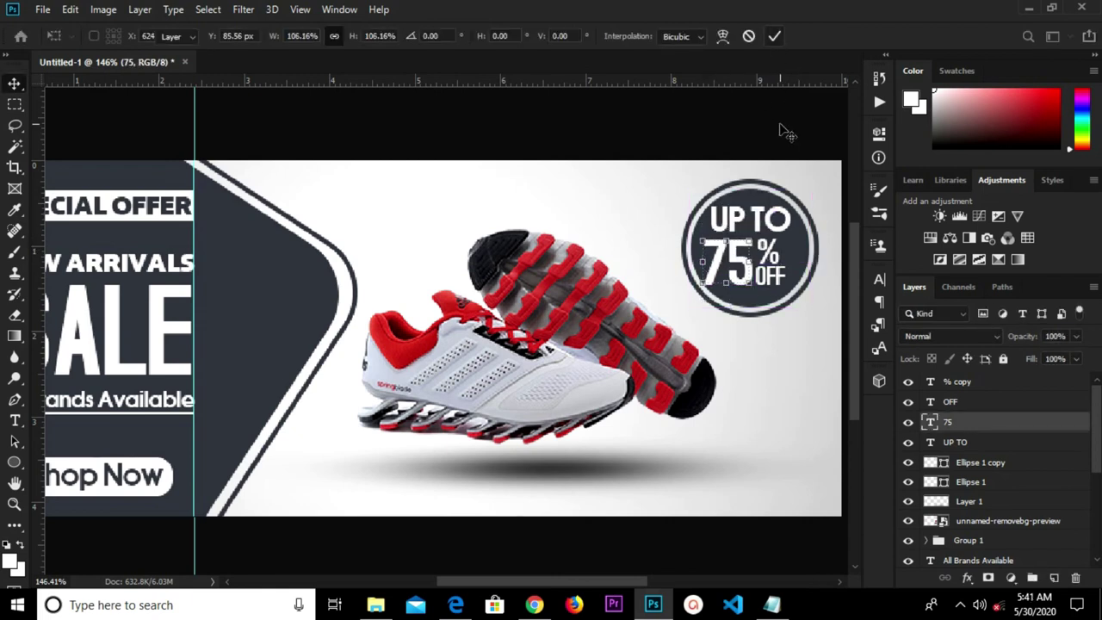
Shift the 75, % and OFF layers together two nudges right, then zoom out
left_click(962, 424)
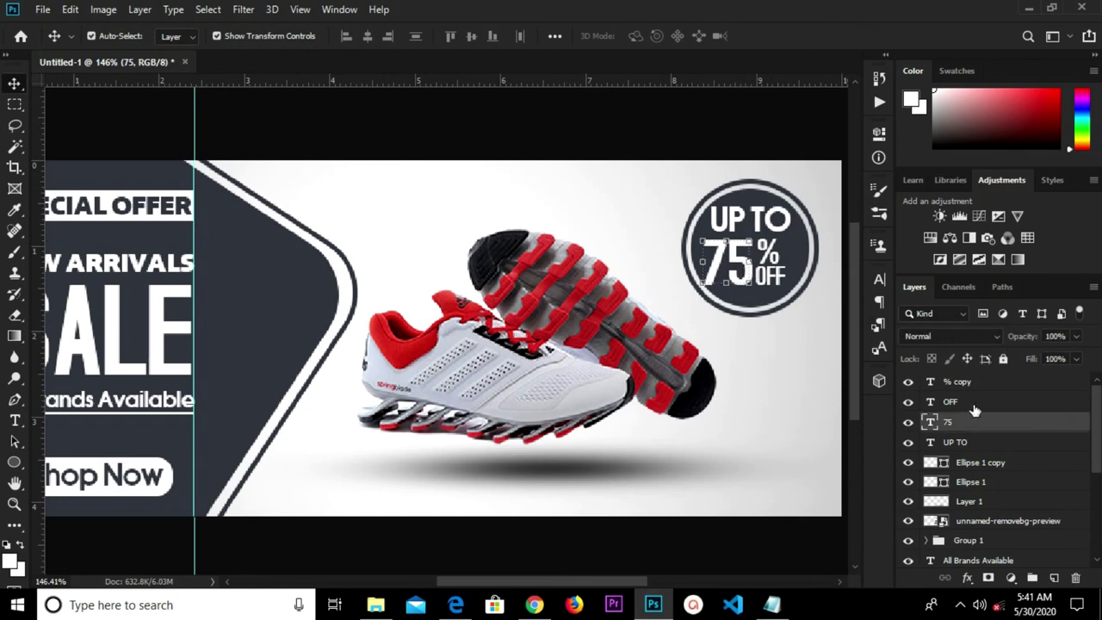
left_click(981, 382, "shift")
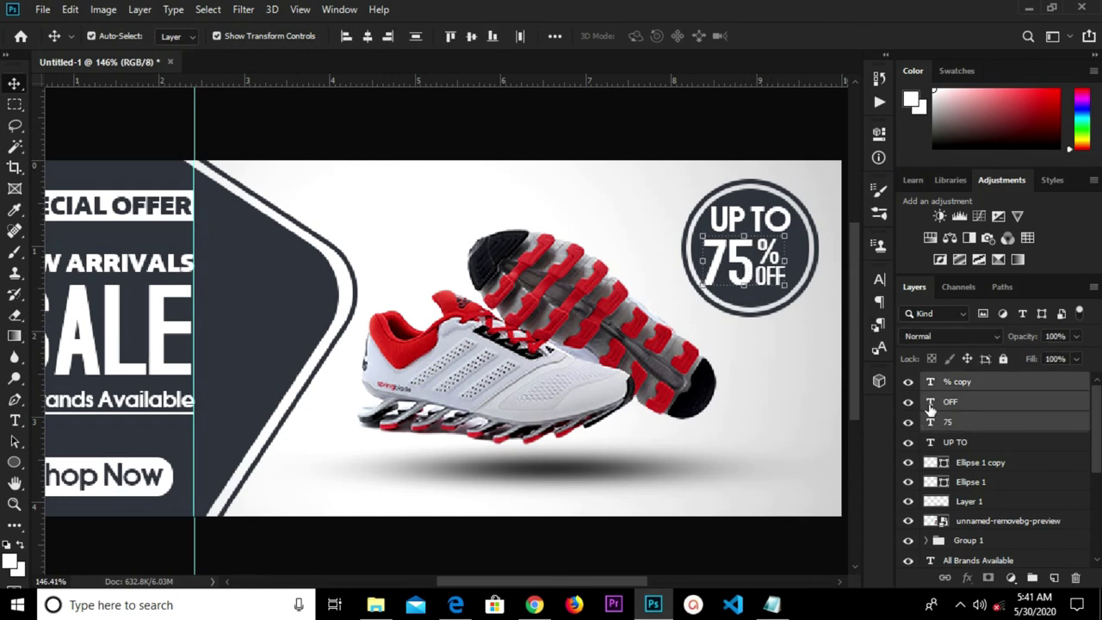
key("Right")
key("Right")
key("Right")
key("Right")
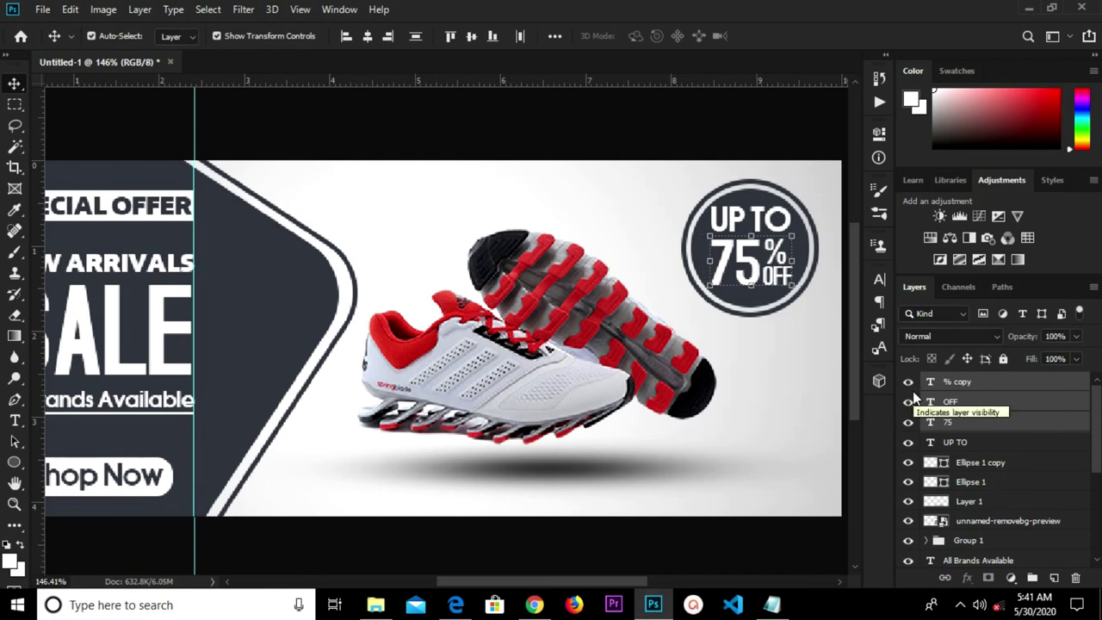
key("Right")
key("Right")
left_click(769, 155)
key("ctrl+minus")
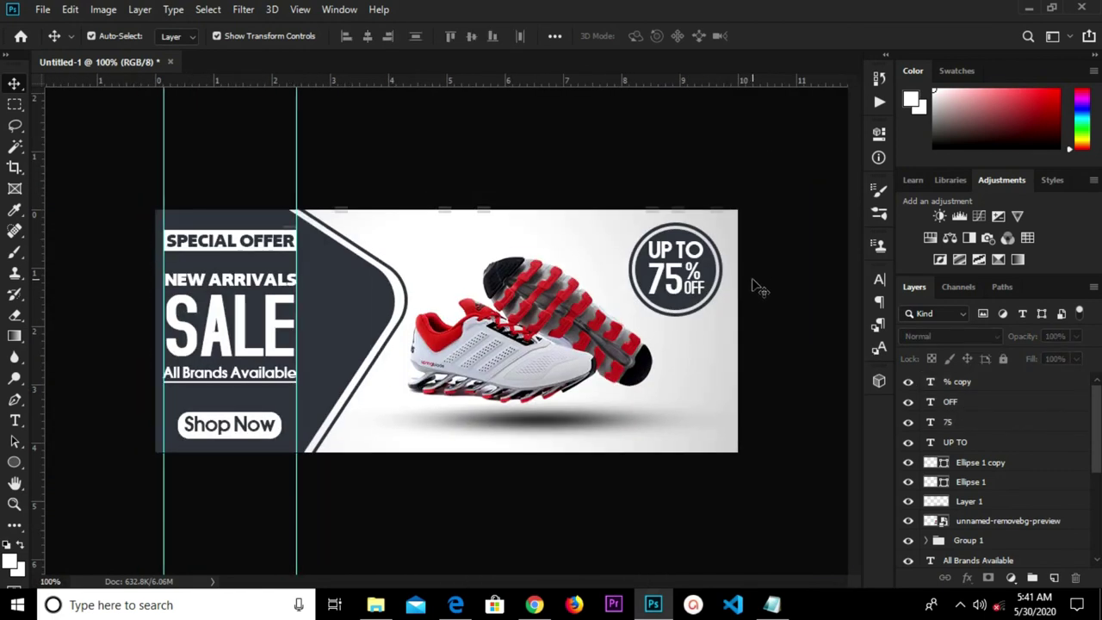
left_click(16, 464)
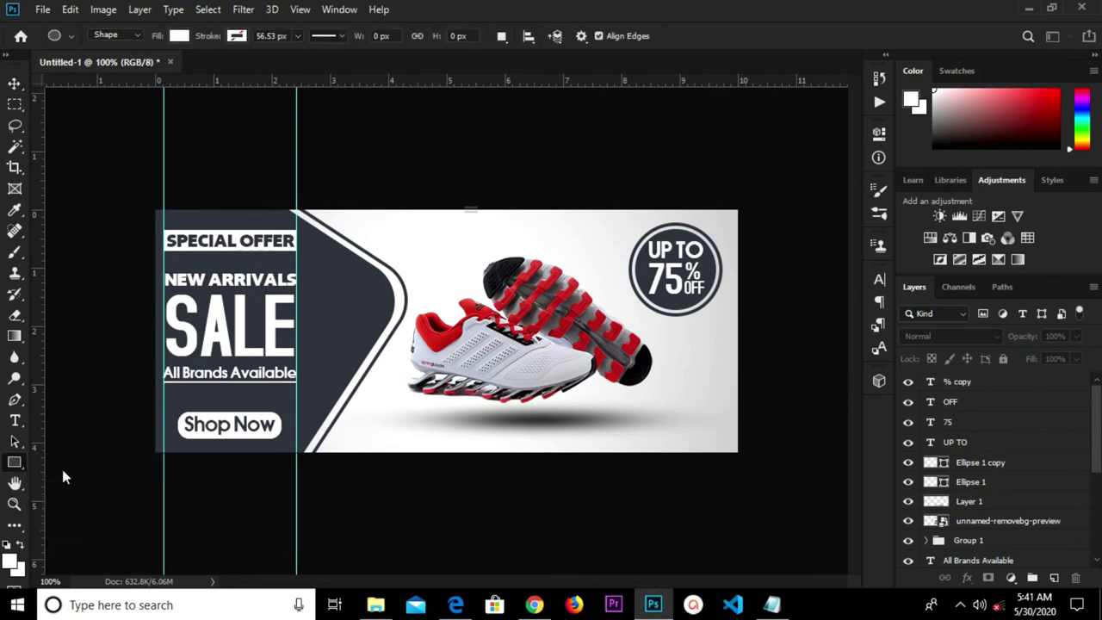
right_click(13, 462)
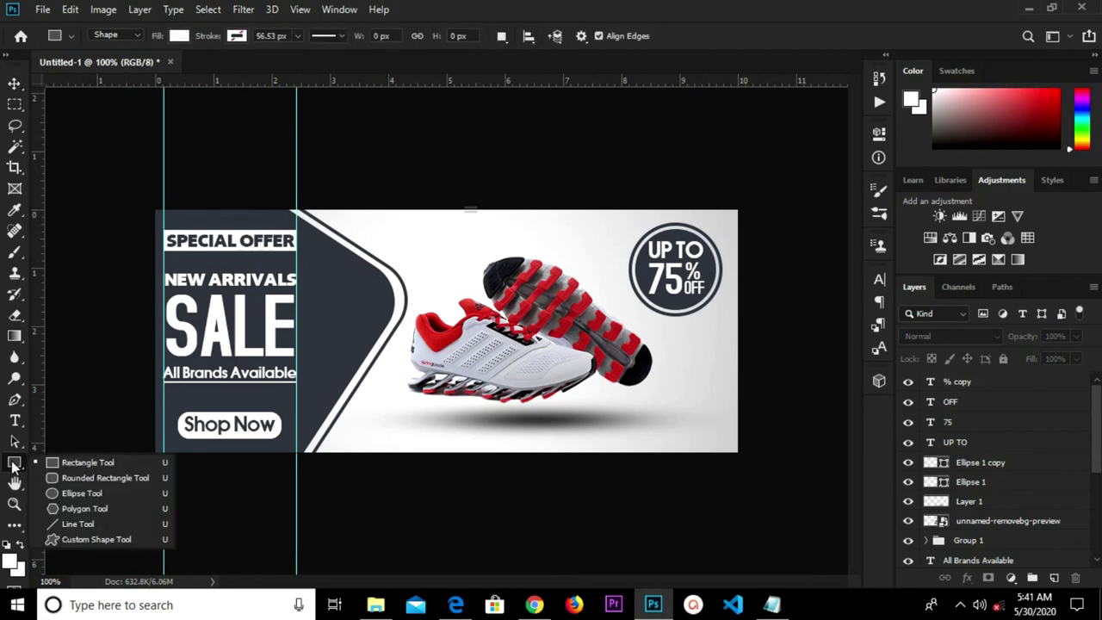
Draw a 55×55 px square near the banner's bottom-right filled with the dark banner colour
left_click(60, 461)
left_click_drag(665, 391, 712, 439)
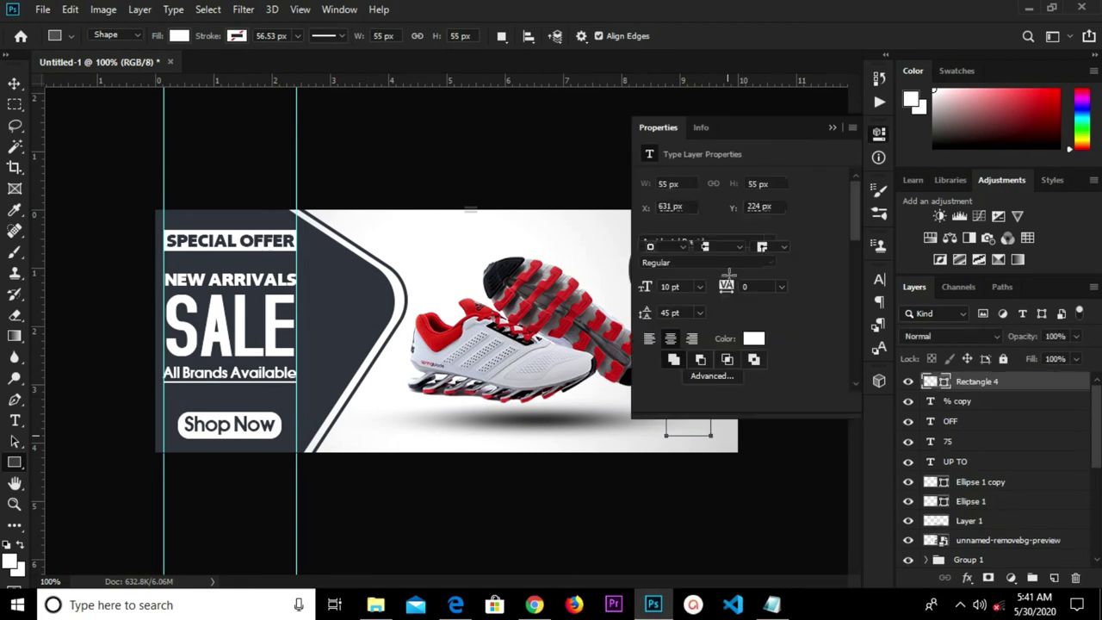
left_click(756, 364)
left_click(641, 140)
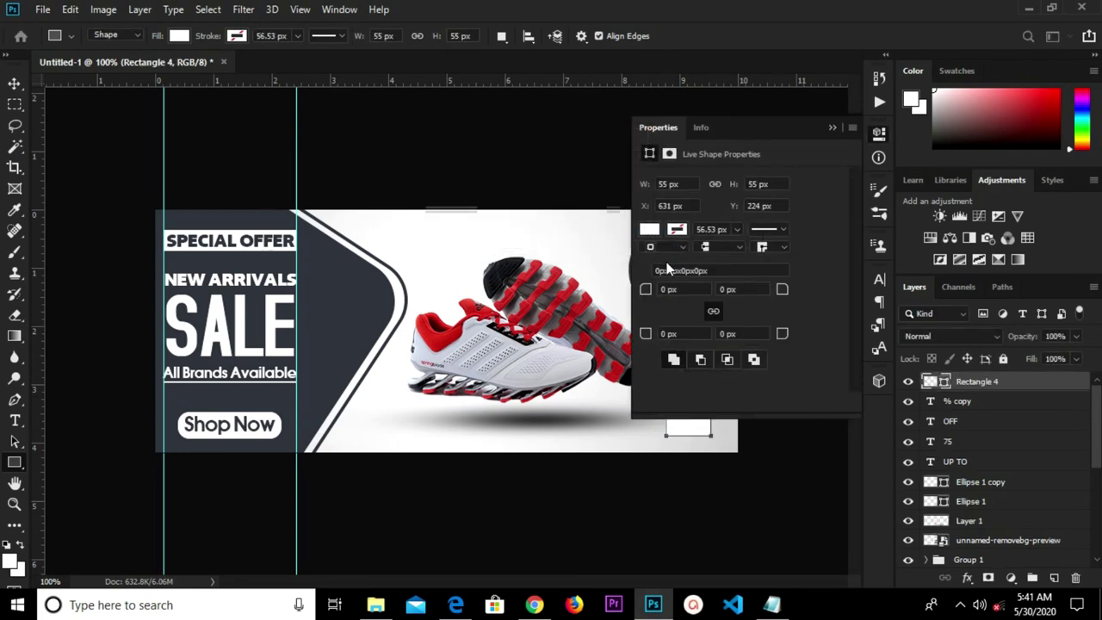
left_click(649, 228)
left_click(665, 311)
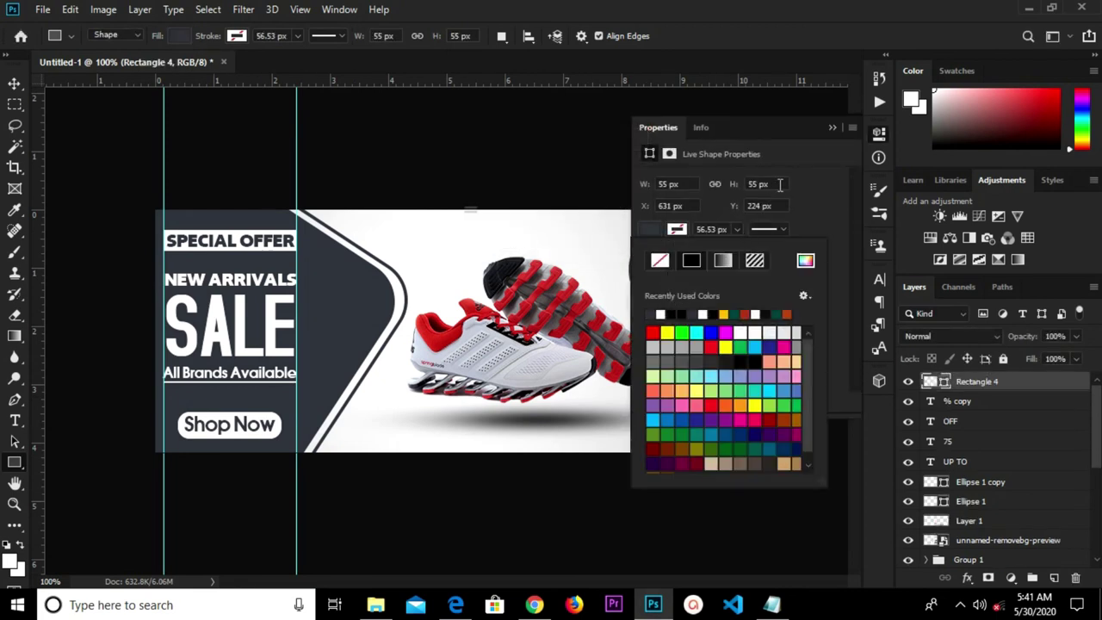
left_click(832, 128)
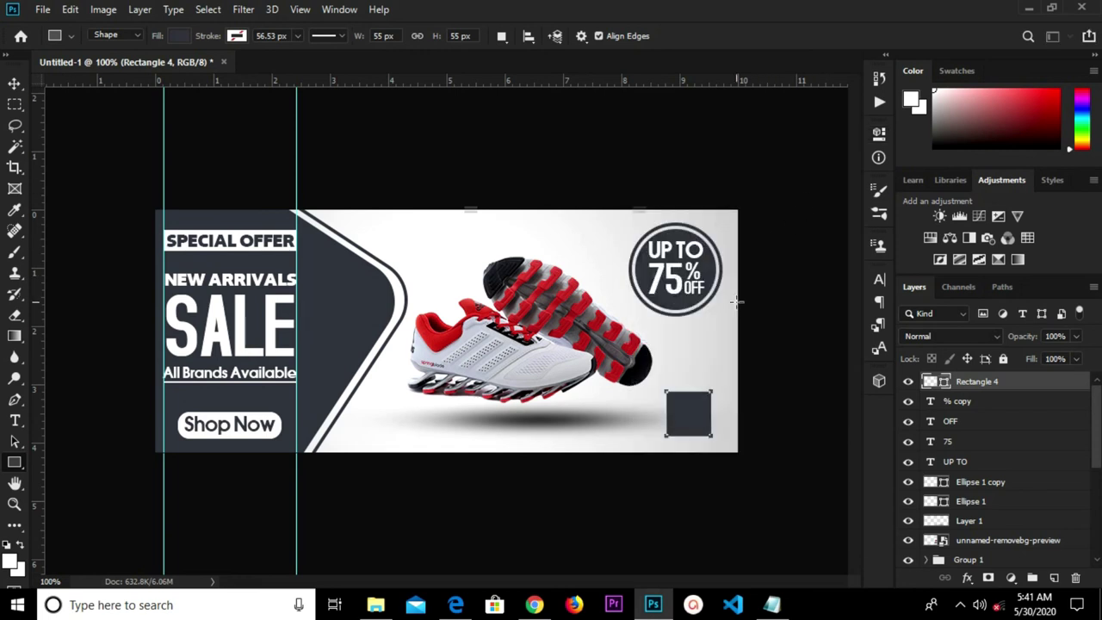
Round all the square's corners to a 14 px radius
key("v")
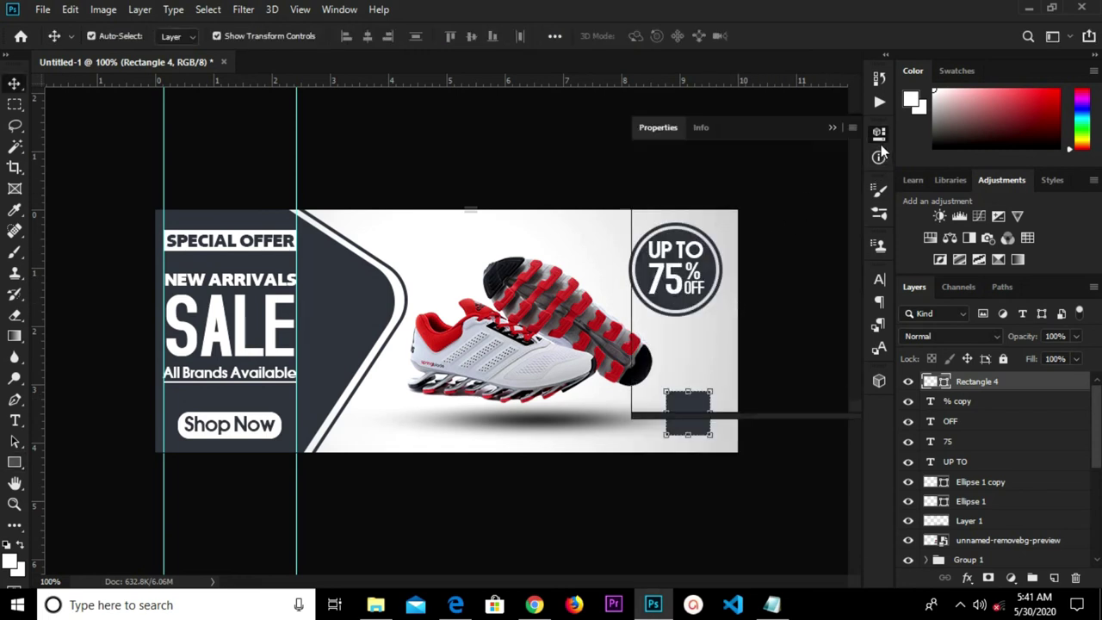
left_click(880, 137)
mouse_move(789, 284)
left_mouse_down()
mouse_move(799, 292)
mouse_move(785, 304)
left_mouse_up()
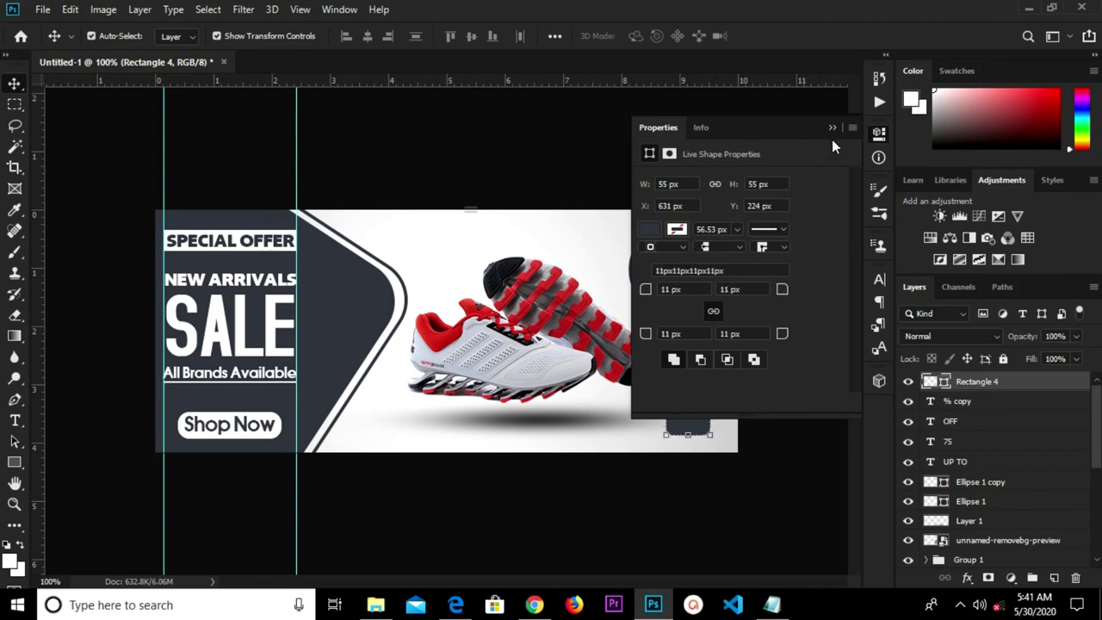
left_click(686, 291)
double_click(694, 291)
type("20")
key("Return")
left_click_drag(688, 291, 625, 302)
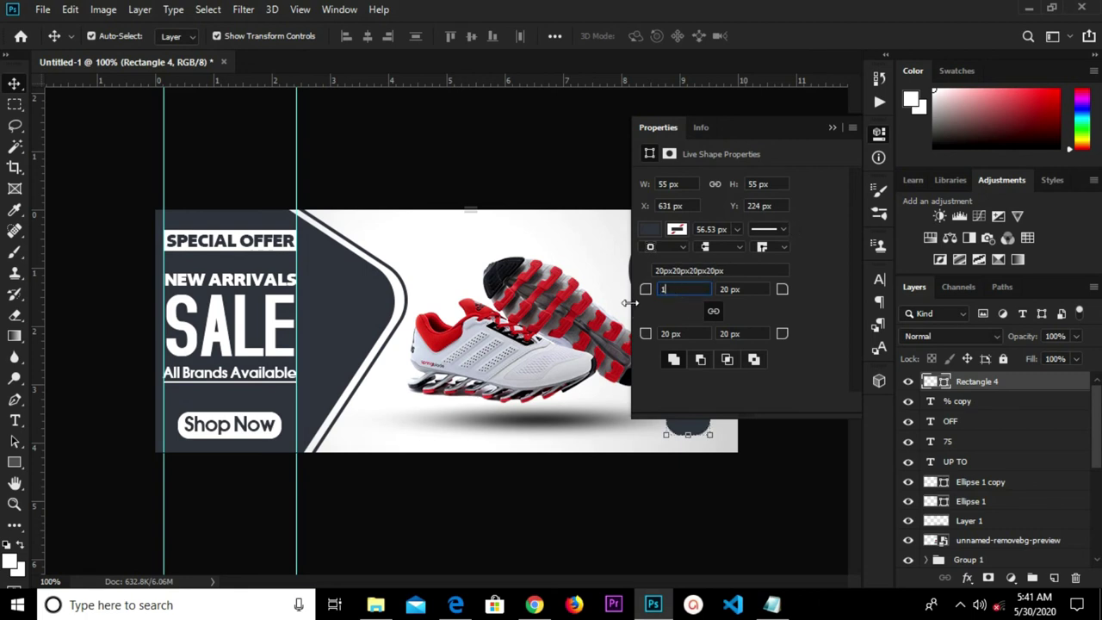
key("Return")
left_click(825, 193)
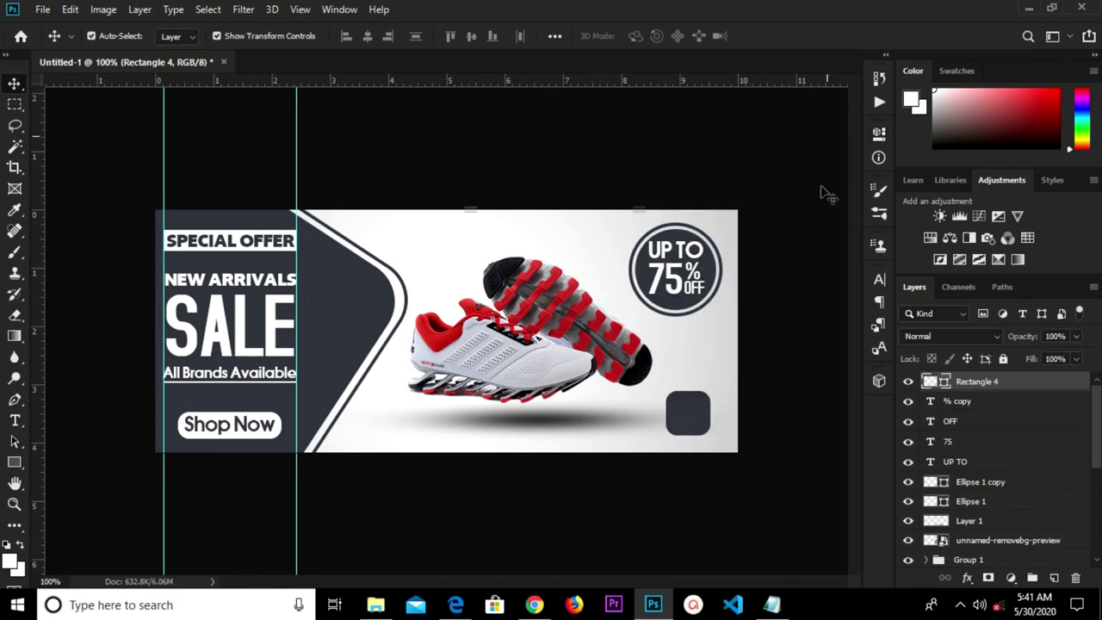
left_click(692, 408)
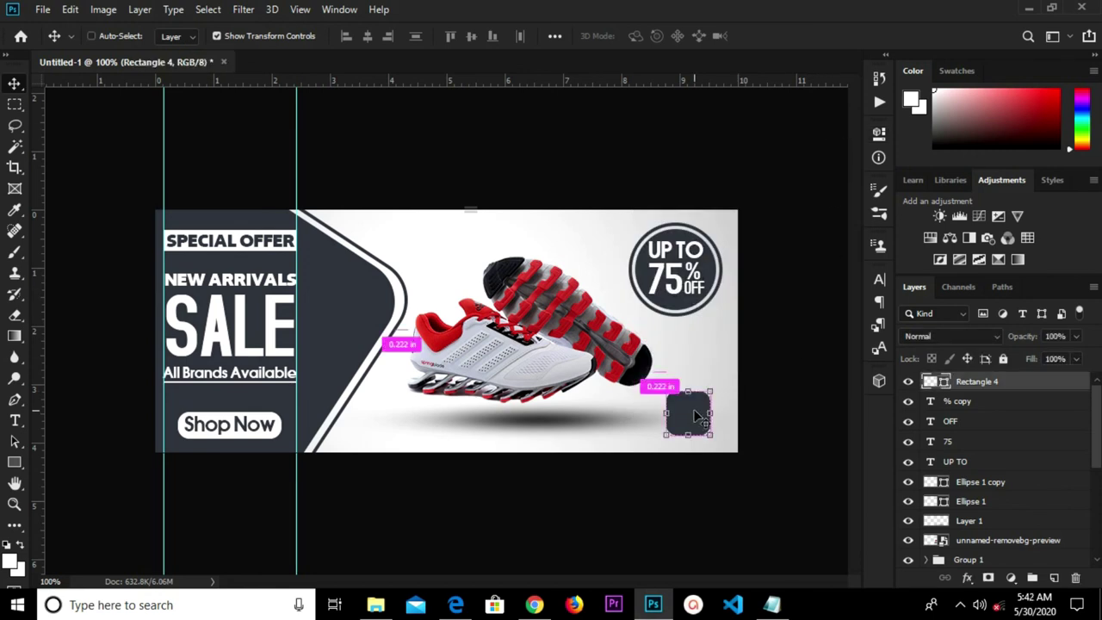
Duplicate the rounded square, scale the copy to about 61 px, and remove its fill
key("ctrl+j")
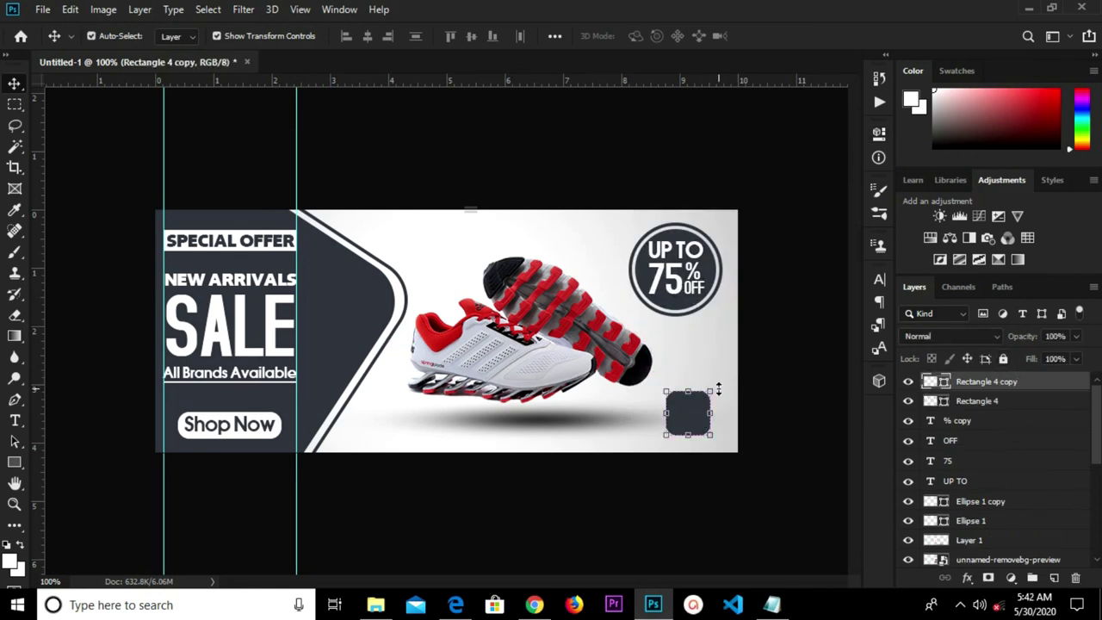
mouse_move(711, 388)
left_mouse_down()
mouse_move(719, 378)
mouse_move(715, 387)
left_mouse_up()
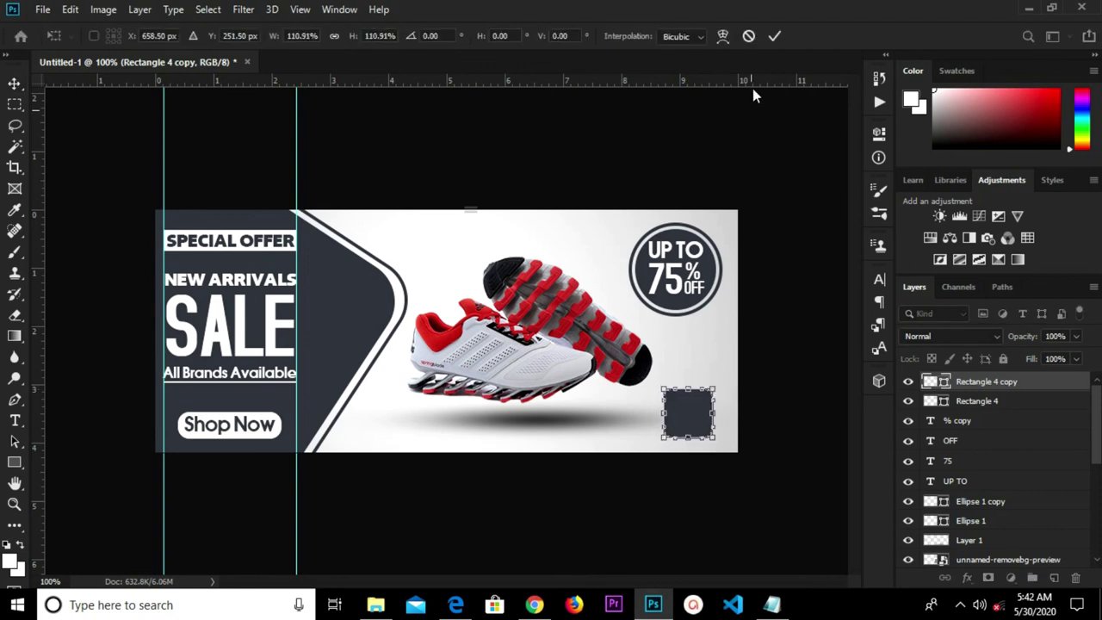
left_click(774, 36)
left_click(18, 462)
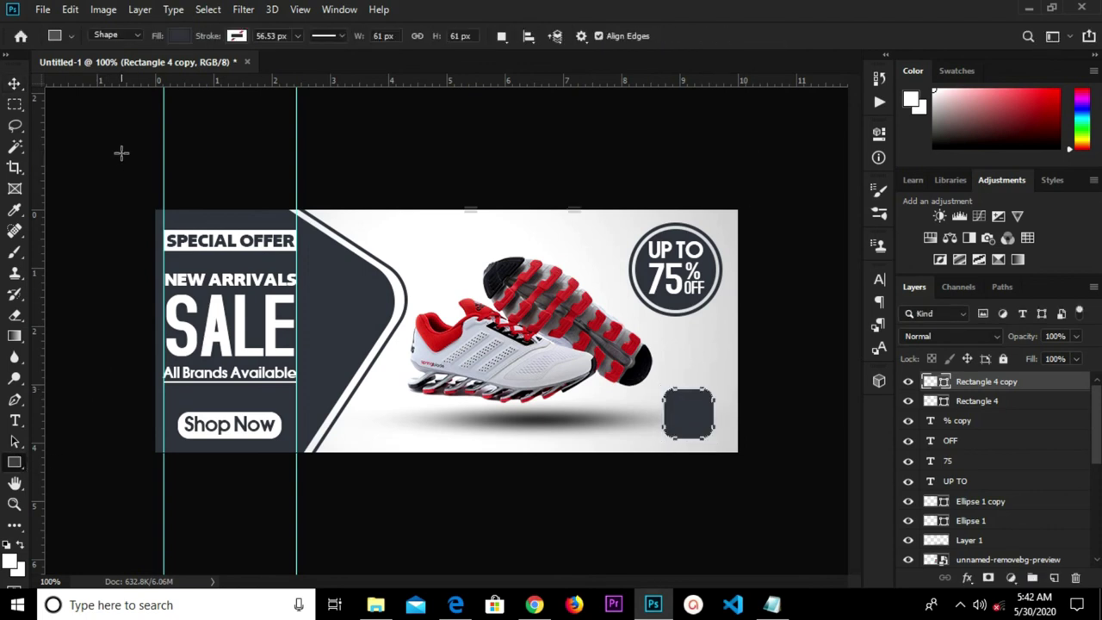
left_click(179, 35)
left_click(112, 67)
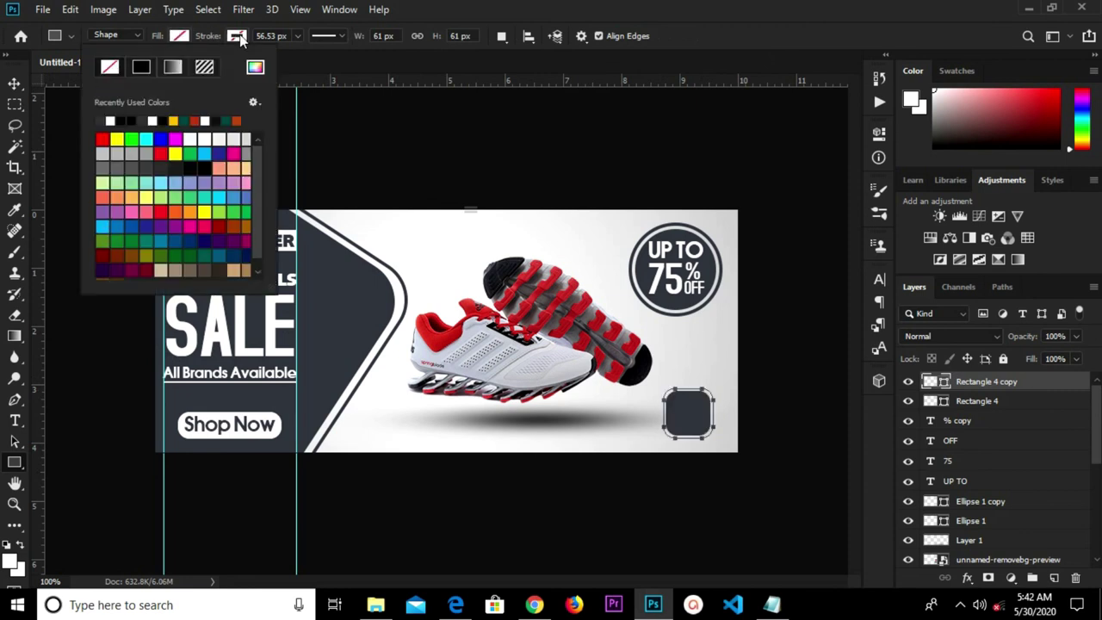
Give the square copy a dark 2 px outline
left_click(236, 35)
left_click(164, 120)
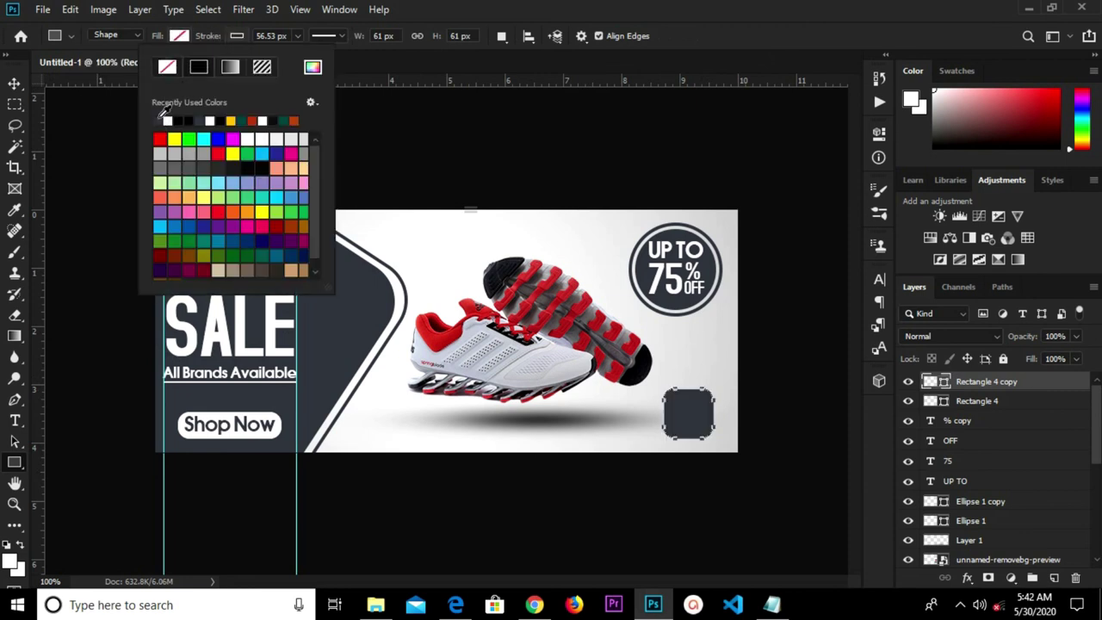
left_click(298, 42)
left_click_drag(298, 42, 247, 54)
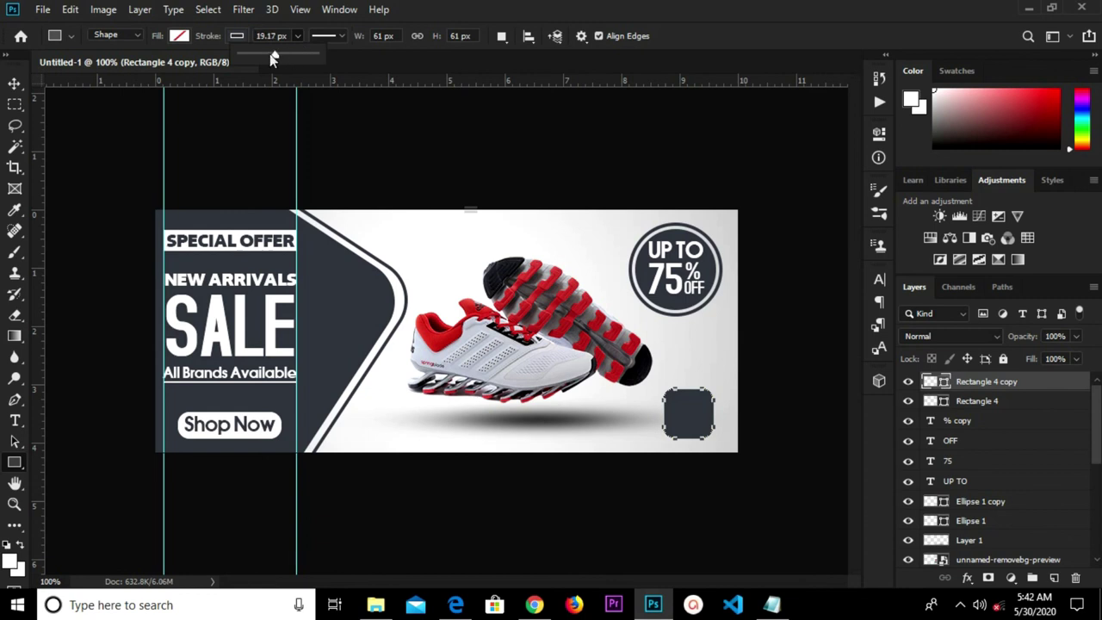
left_click(273, 36)
type("2")
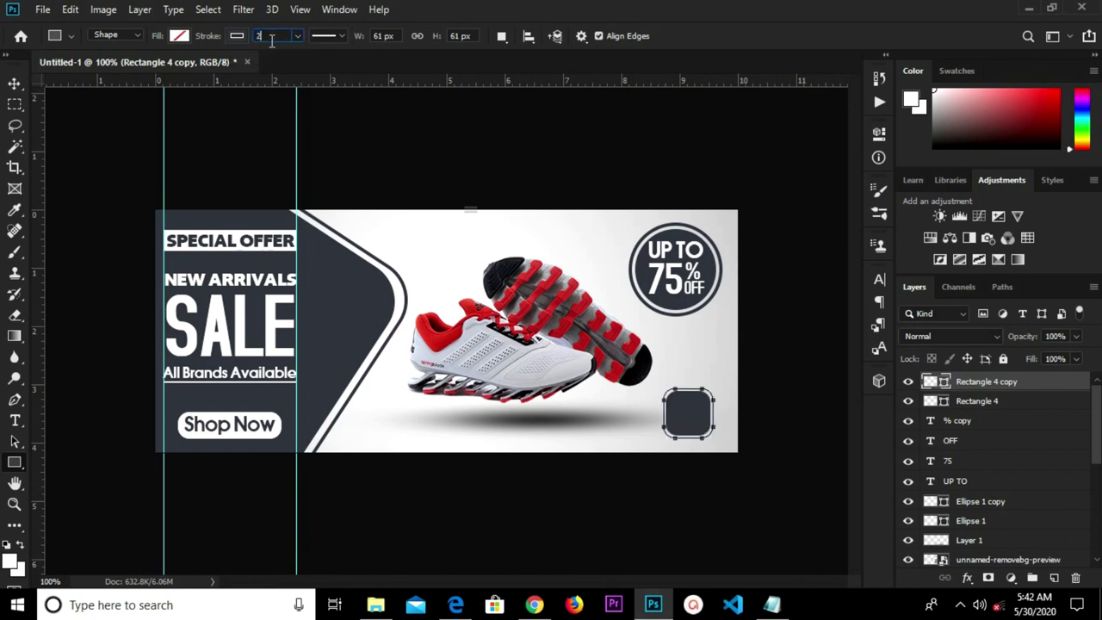
key("Return")
left_click(19, 83)
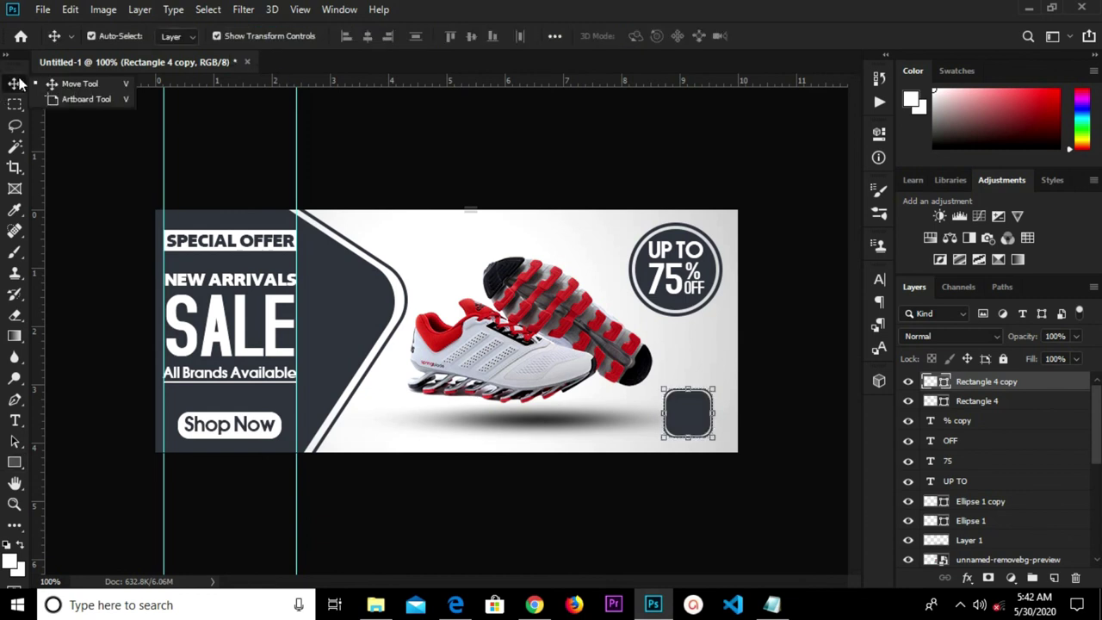
left_click(701, 170)
left_click(1000, 388)
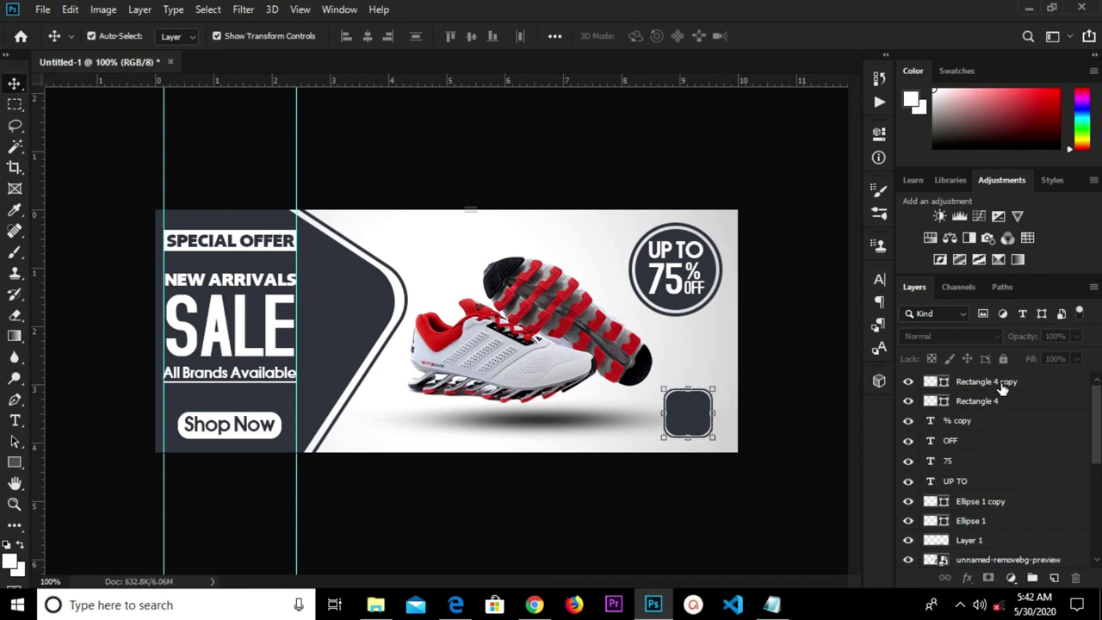
Tilt the Rectangle 4 rounded squares and move them onto the banner's bottom-right corner
left_click(994, 402, "shift")
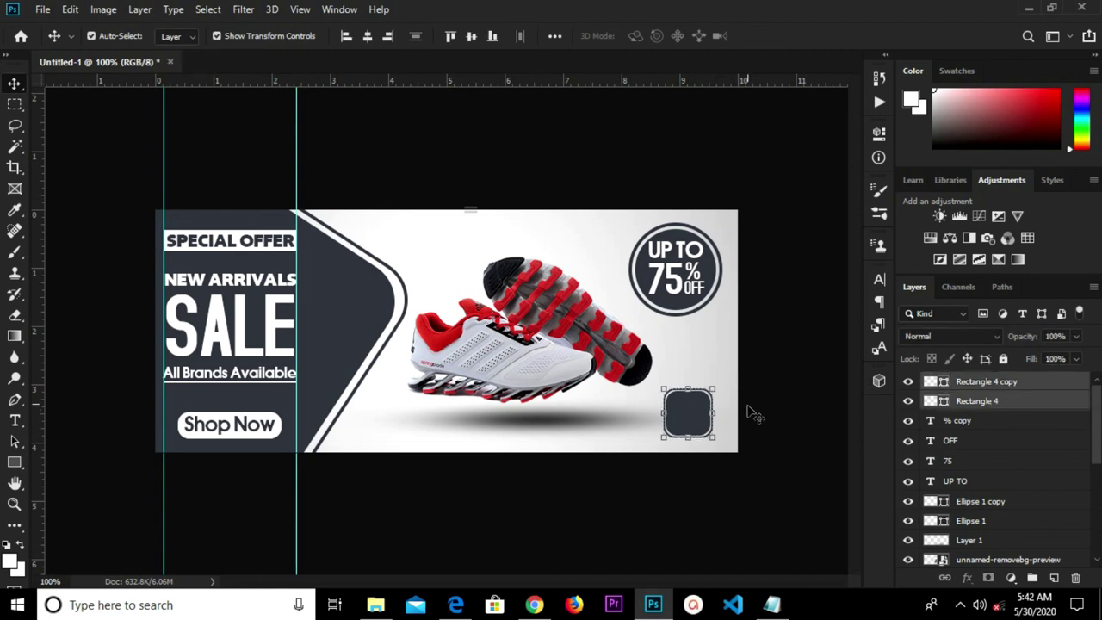
key("ctrl+t")
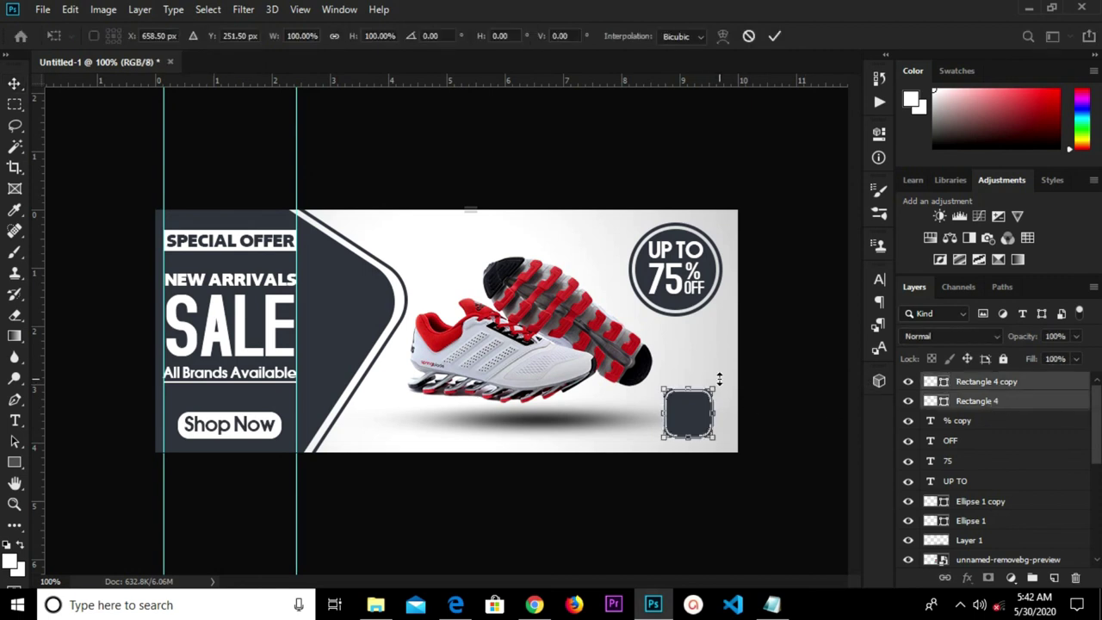
left_click_drag(723, 377, 762, 366)
mouse_move(696, 414)
left_mouse_down()
mouse_move(745, 449)
mouse_move(713, 444)
left_mouse_up()
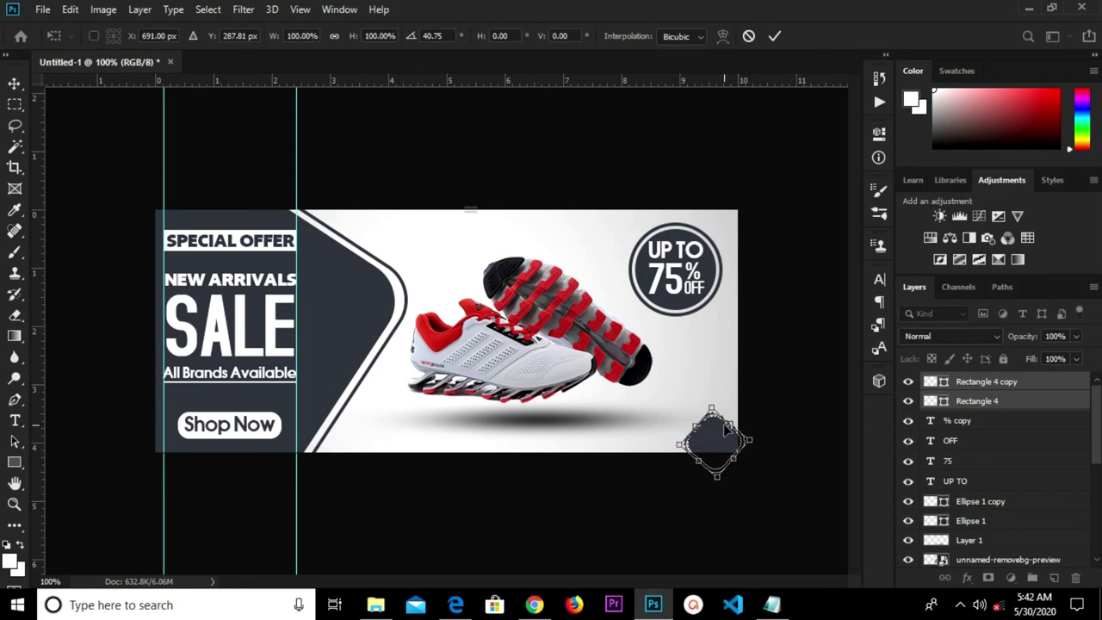
left_click(774, 37)
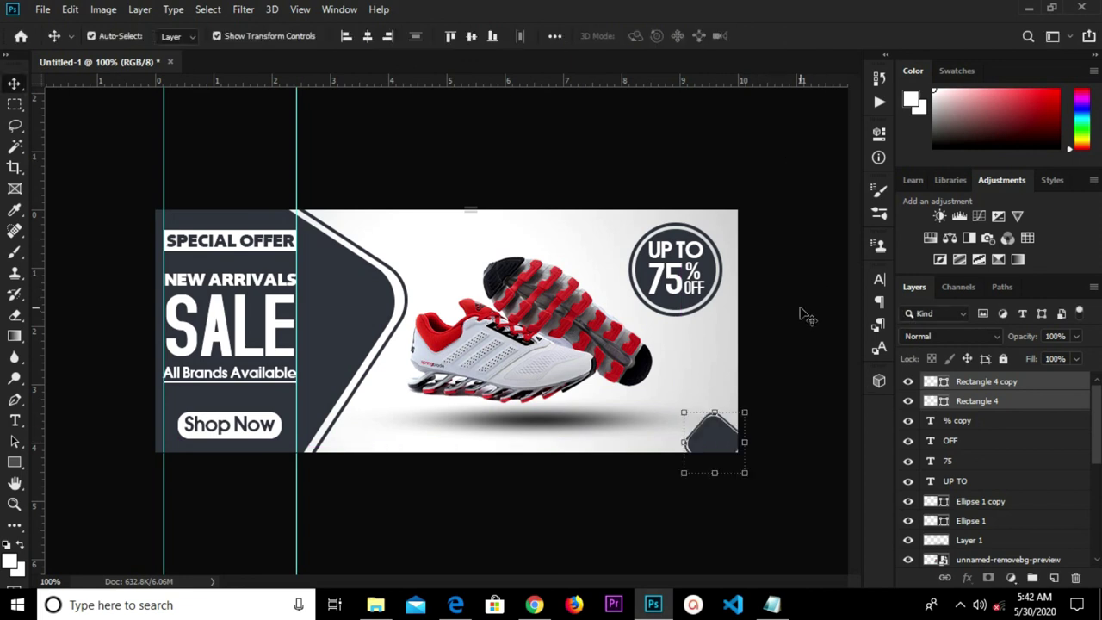
Duplicate the Rectangle 4 pair, rotate the copy 45° into a diamond, and tuck it at the bottom-right edge
left_click(1013, 402)
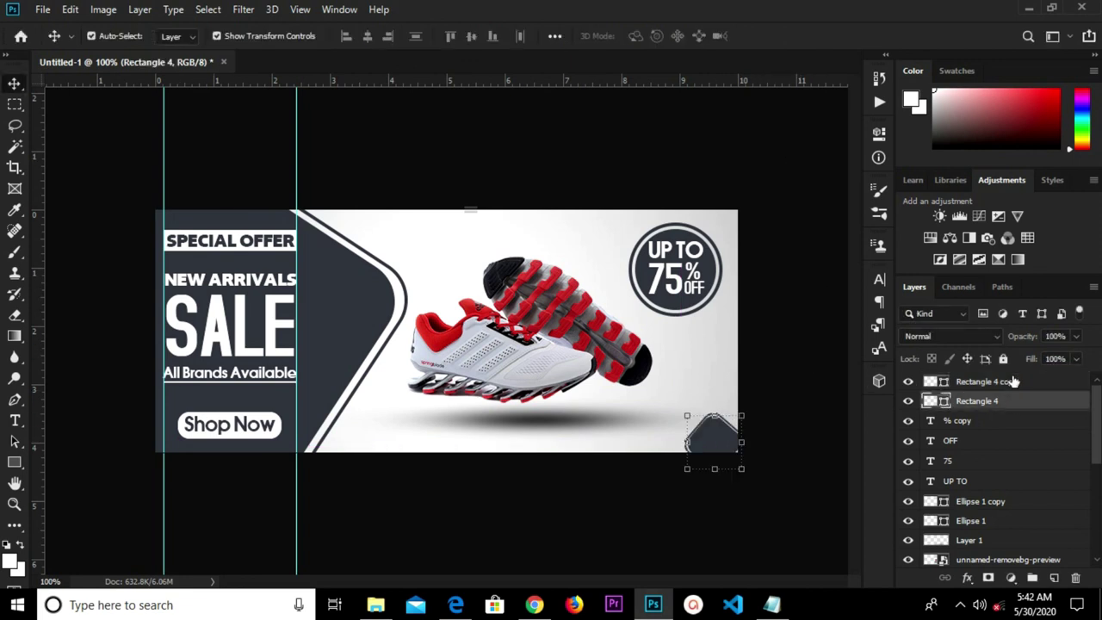
left_click(1013, 381, "shift")
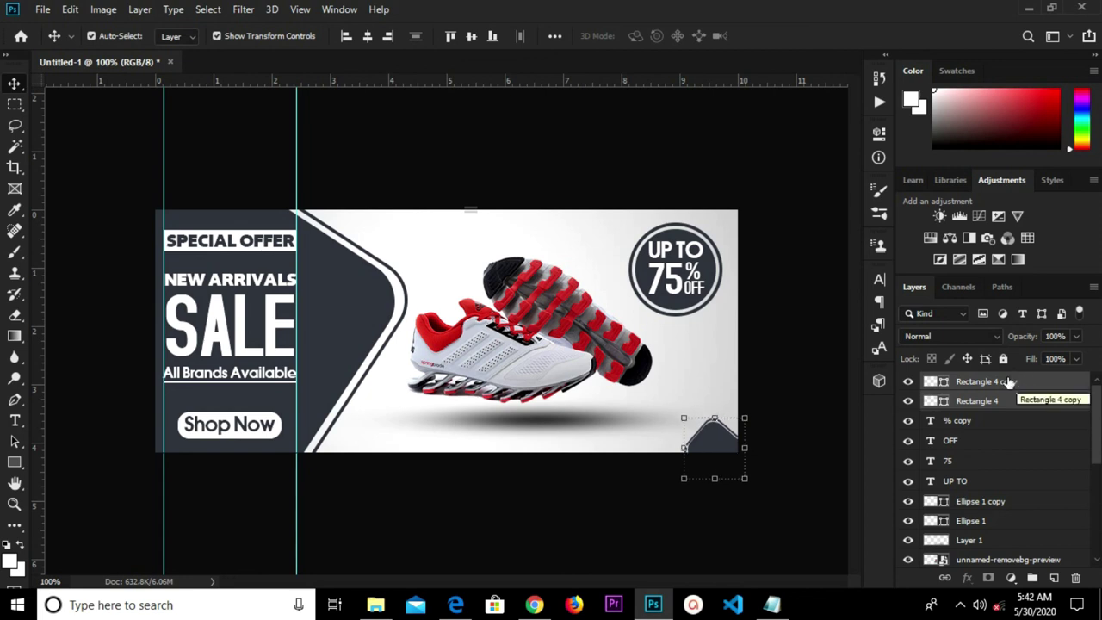
left_click(786, 365)
left_click(992, 401)
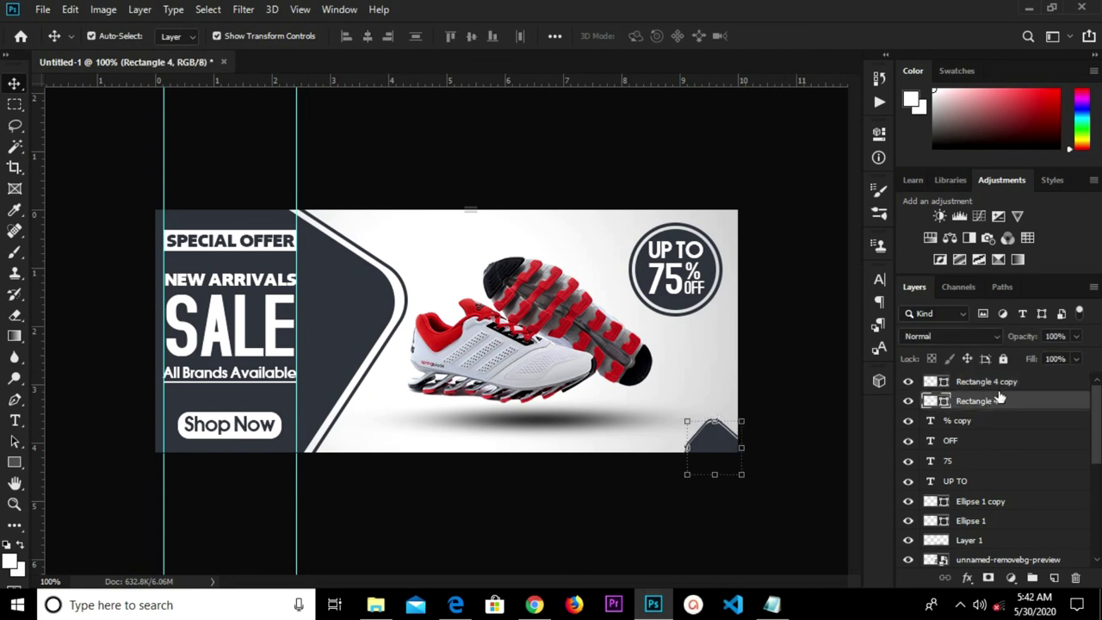
left_click(999, 383, "shift")
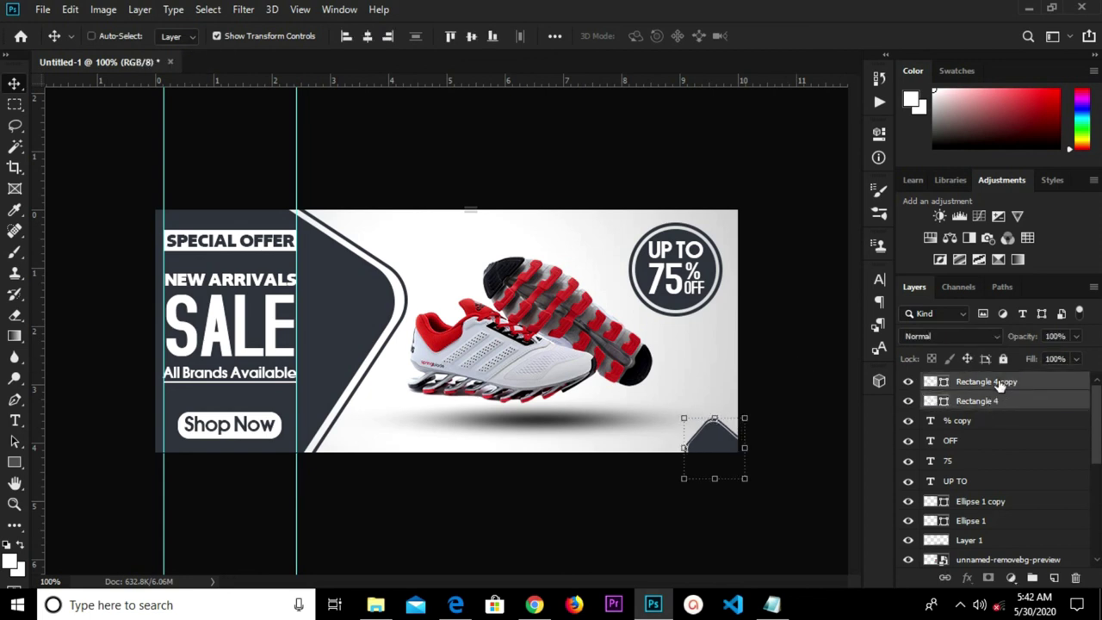
key("ctrl+j")
mouse_move(721, 419)
left_mouse_down()
mouse_move(735, 426)
mouse_move(748, 394)
mouse_move(760, 418)
left_mouse_up()
key("ctrl+plus")
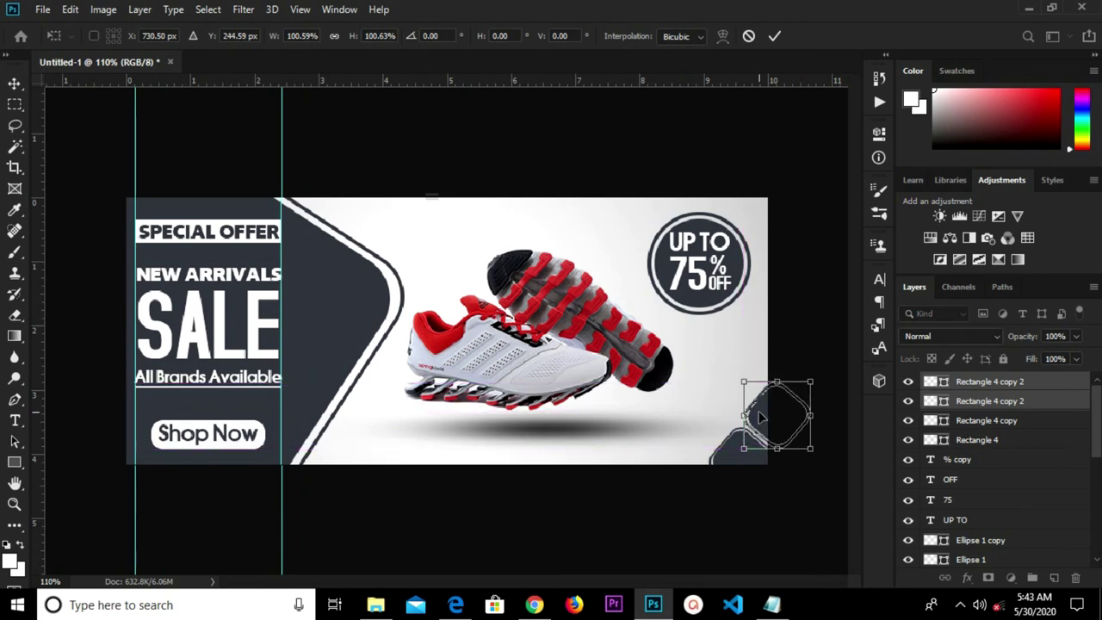
left_click(774, 35)
key("ctrl+minus")
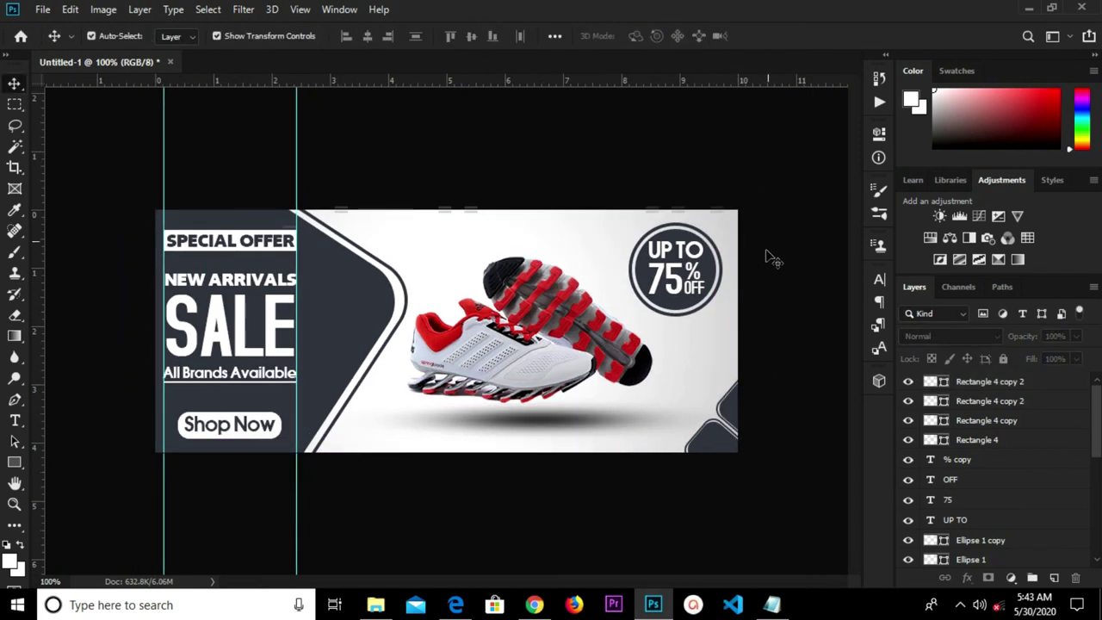
Clear all guides from the canvas and browse down the Layers panel to the left-panel layers
left_click(303, 12)
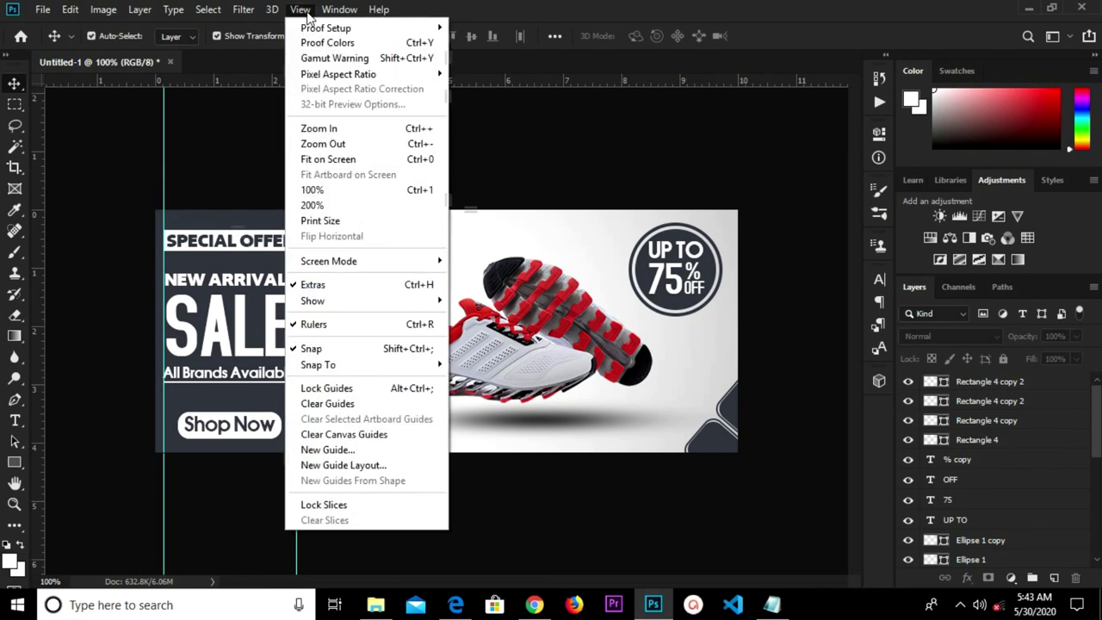
left_click(348, 403)
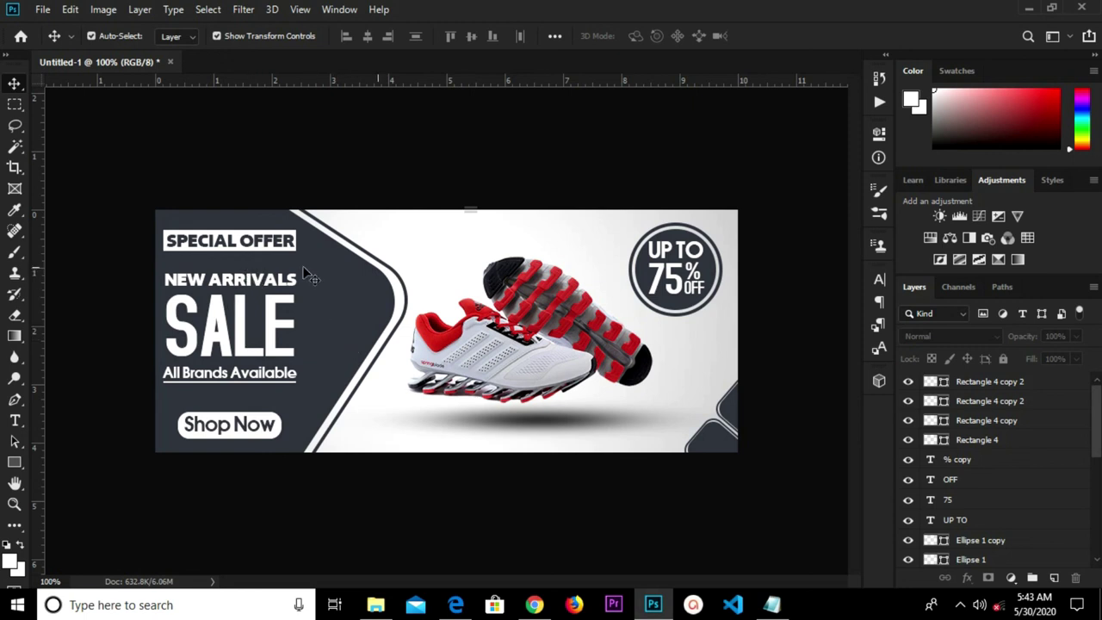
scroll(992, 431, "down", 2)
scroll(988, 443, "down", 2)
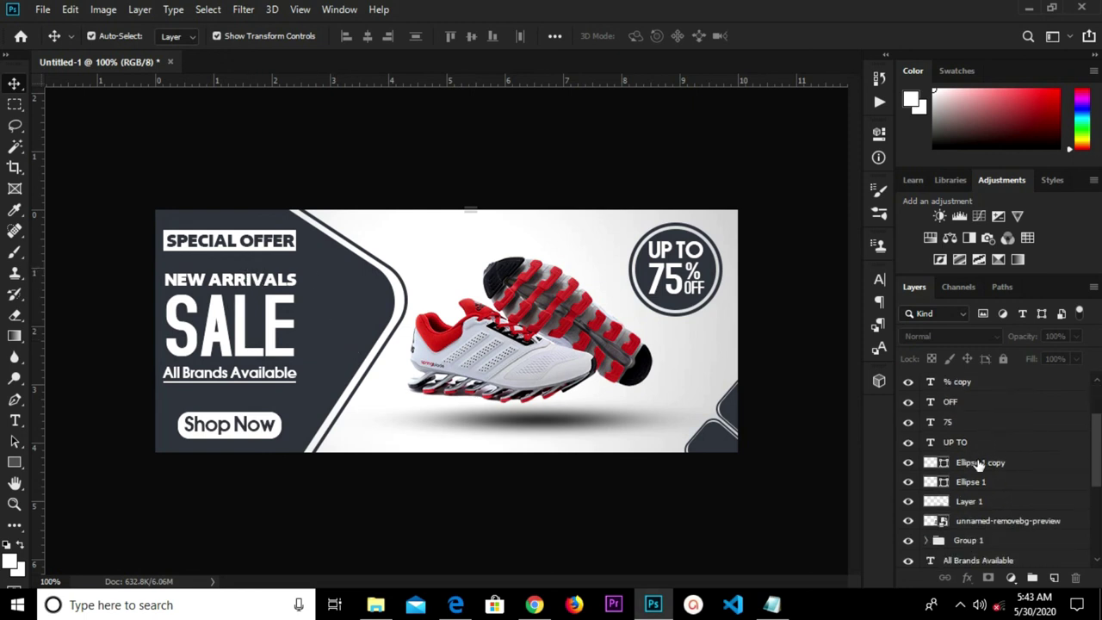
left_click(979, 463)
scroll(999, 465, "down", 2)
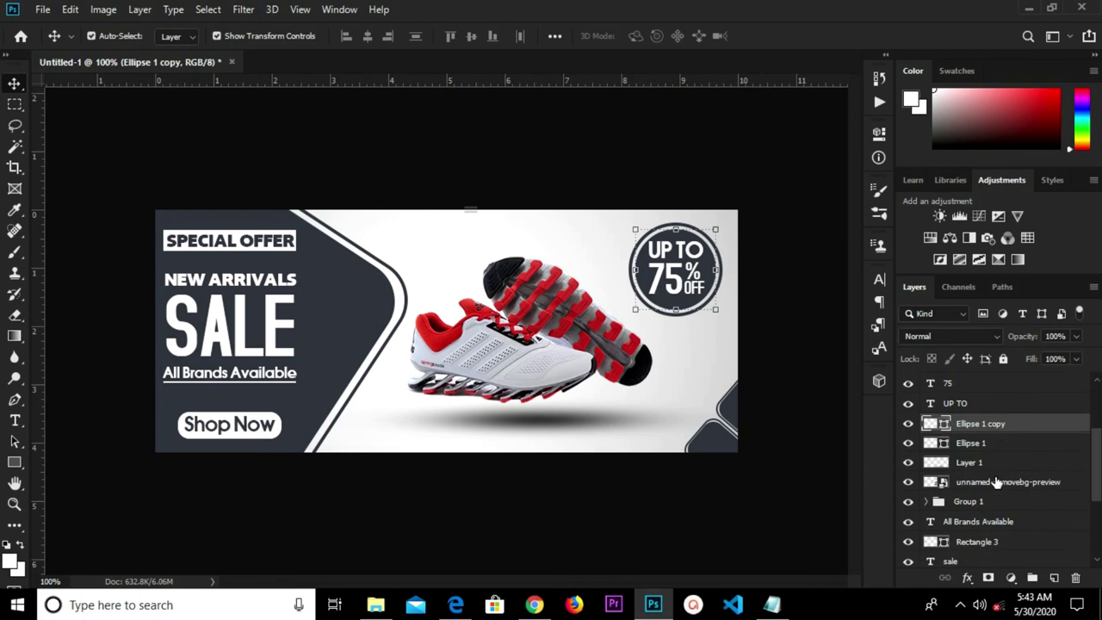
left_click(995, 482)
scroll(998, 478, "down", 1)
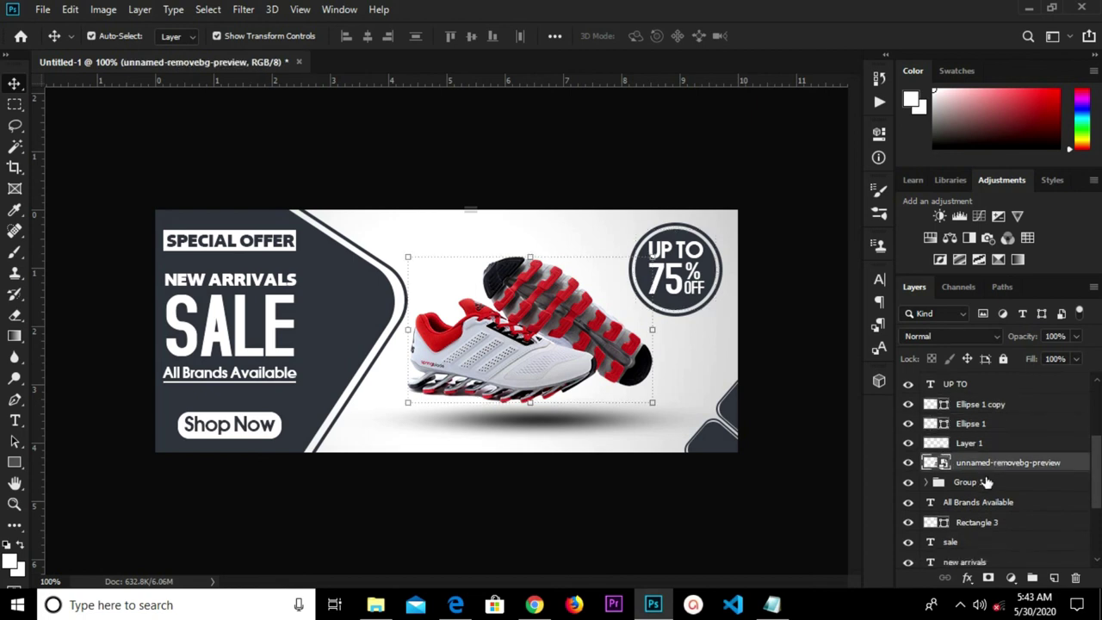
left_click(989, 485)
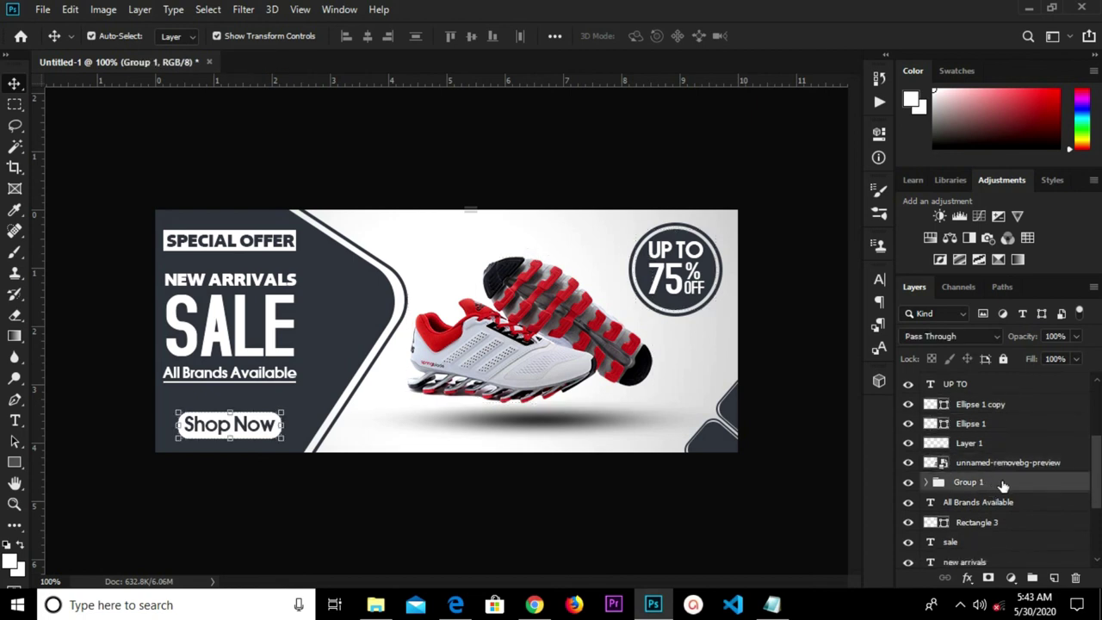
Group the left-panel text layers and Rectangle 2, without Rectangle 1 and its copy, as Group 2
left_click_drag(1097, 486, 1097, 527)
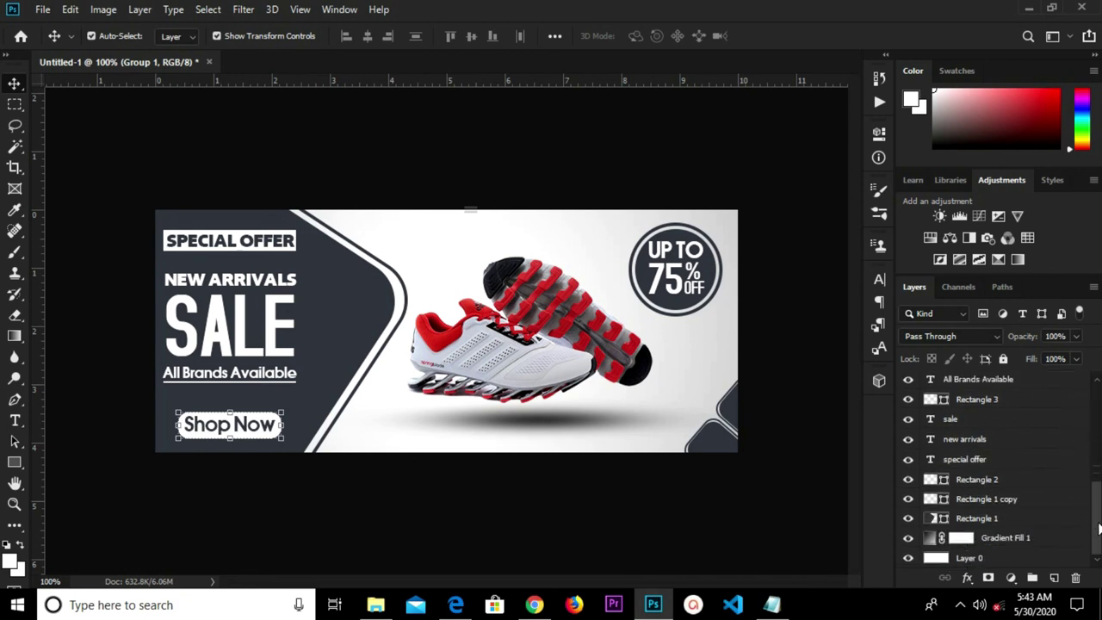
left_click(978, 517, "shift")
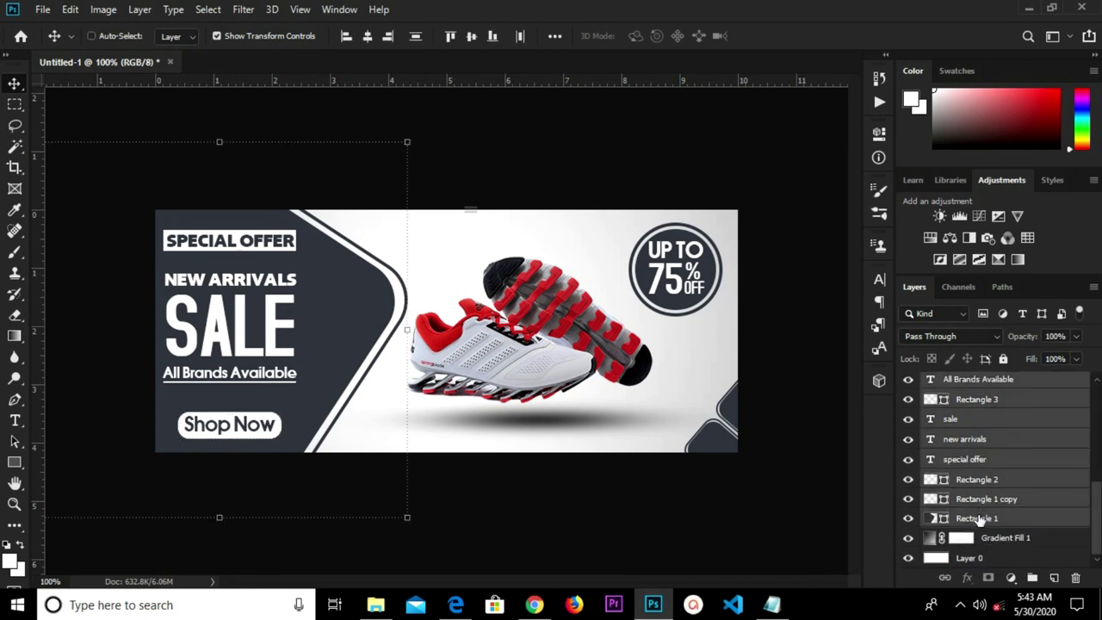
left_click(978, 518, "ctrl")
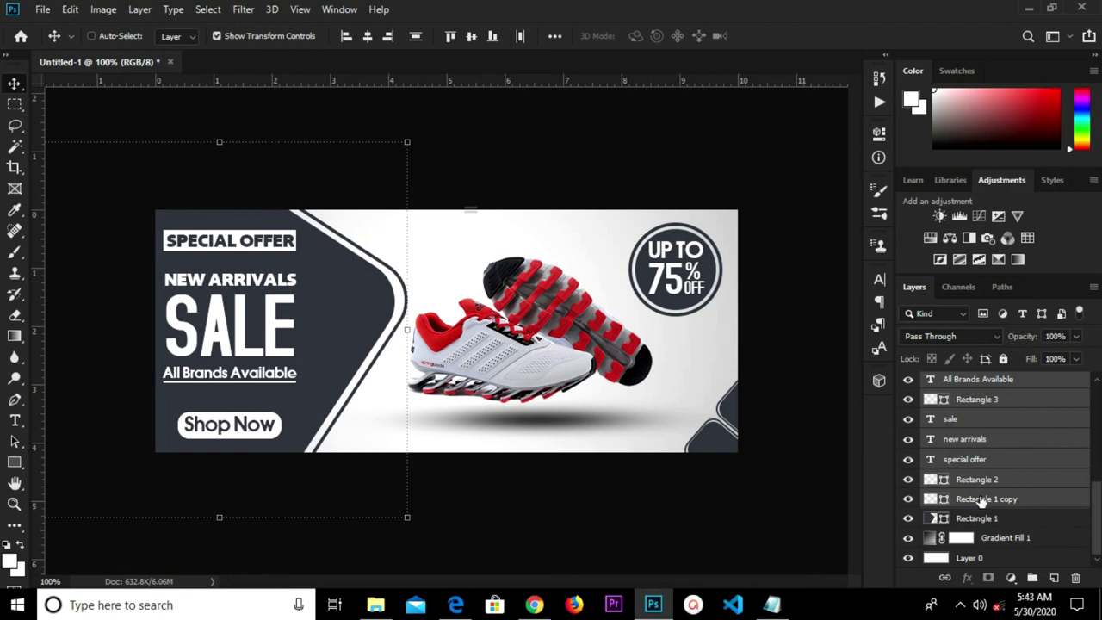
left_click(981, 500, "ctrl")
left_click(978, 481, "ctrl")
left_click(978, 483, "ctrl")
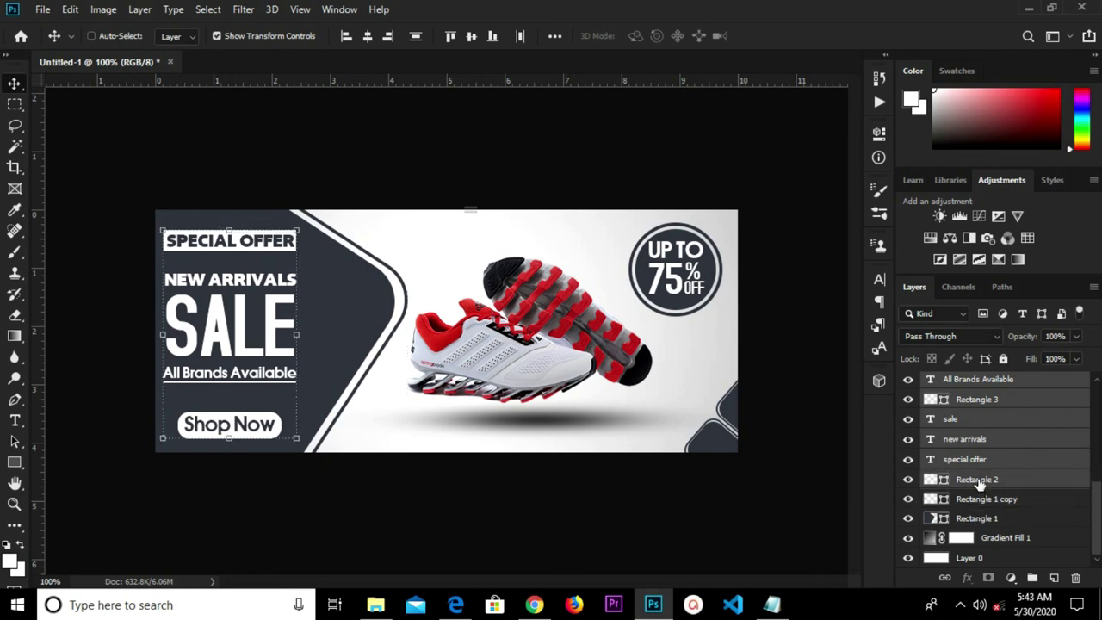
key("ctrl+g")
Nudge Group 2 slightly within the dark panel and deselect to view the result
left_click(907, 479)
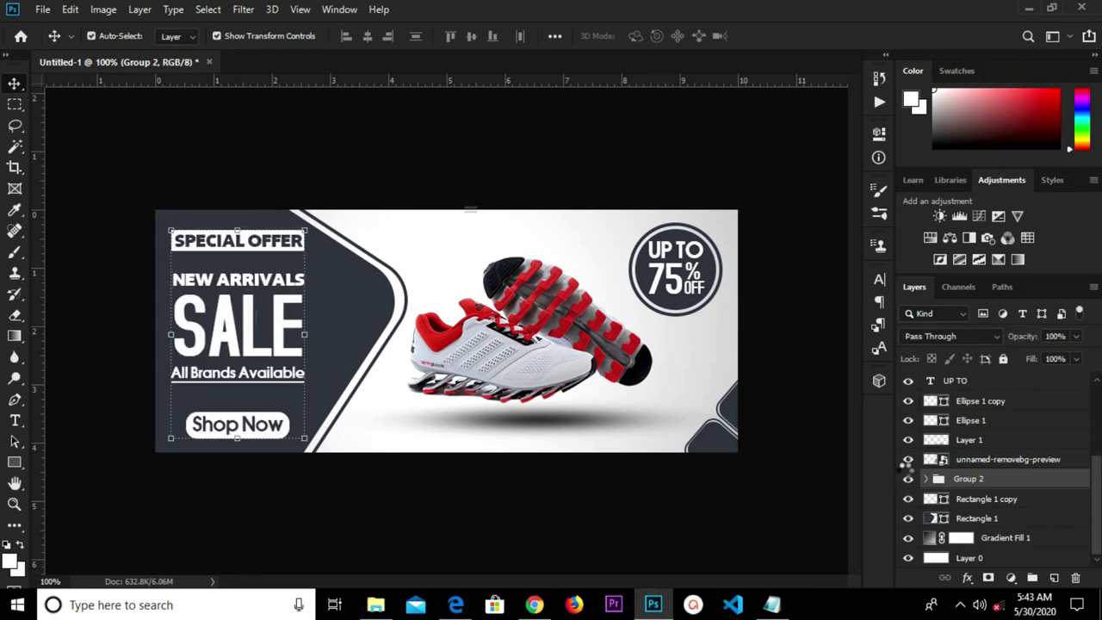
key("Left")
key("Left")
left_click(753, 186)
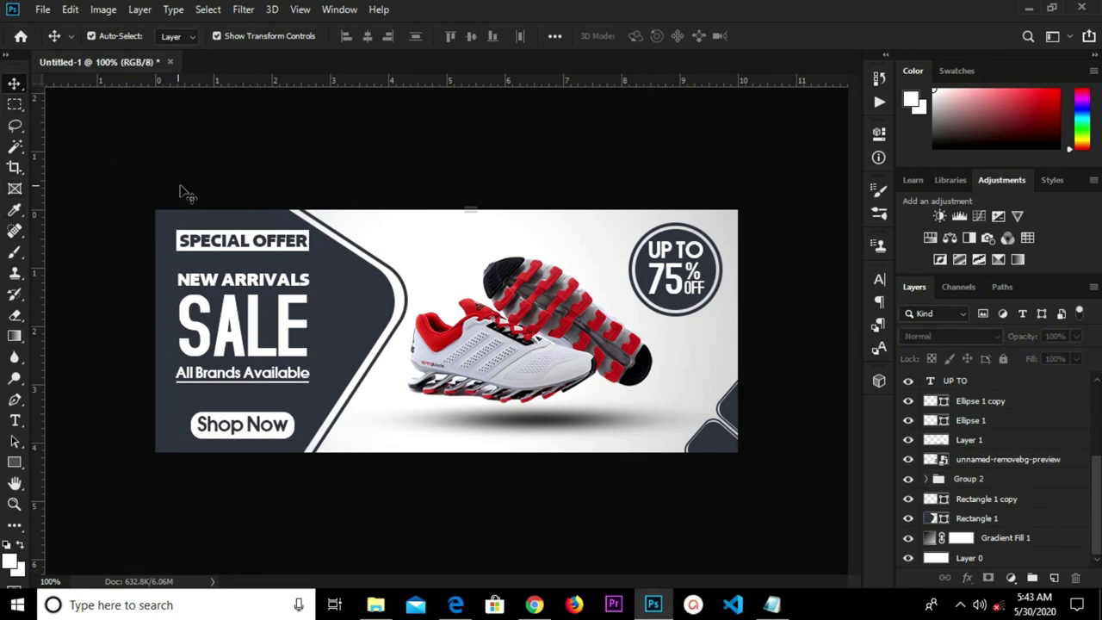
scroll(221, 177, "down", 1)
scroll(287, 189, "down", 1)
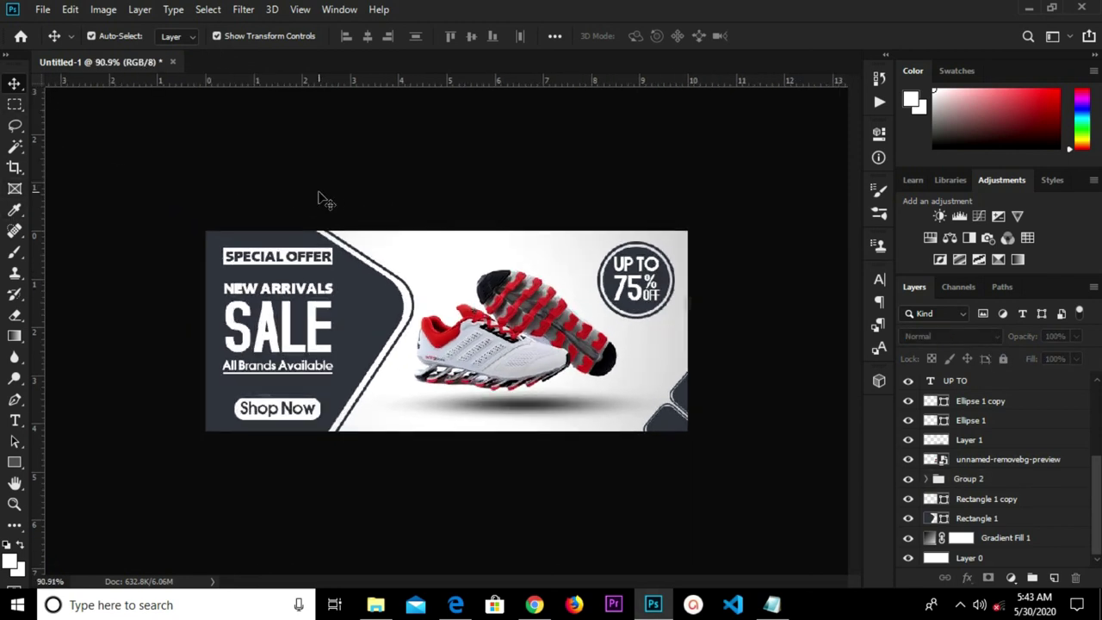
scroll(322, 197, "up", 2)
scroll(324, 197, "up", 1)
scroll(324, 197, "down", 1)
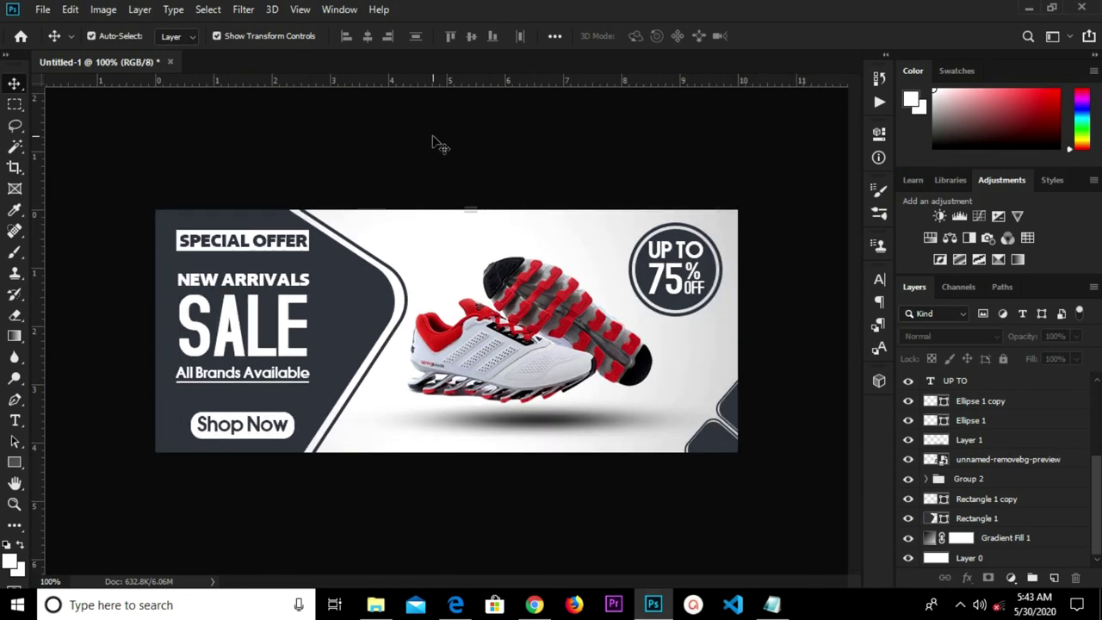